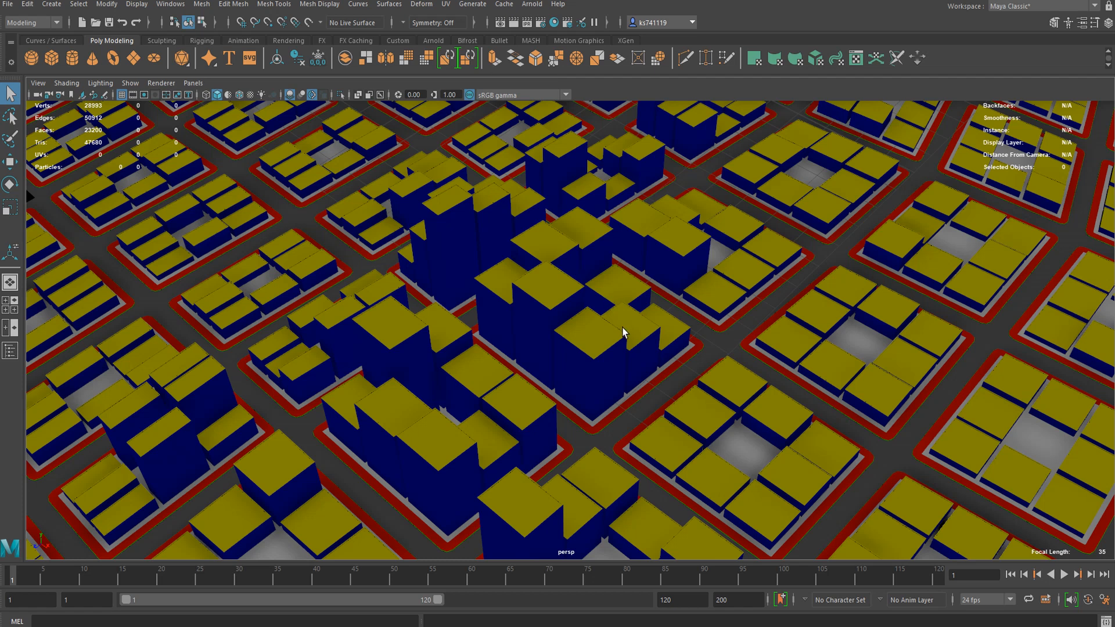
# - Switch from the finished city model to the empty Maya scene and close the Outliner
pyautogui.keyDown('alt'); pyautogui.moveTo(552, 315); pyautogui.dragTo(606, 335, button='right'); pyautogui.keyUp('alt')
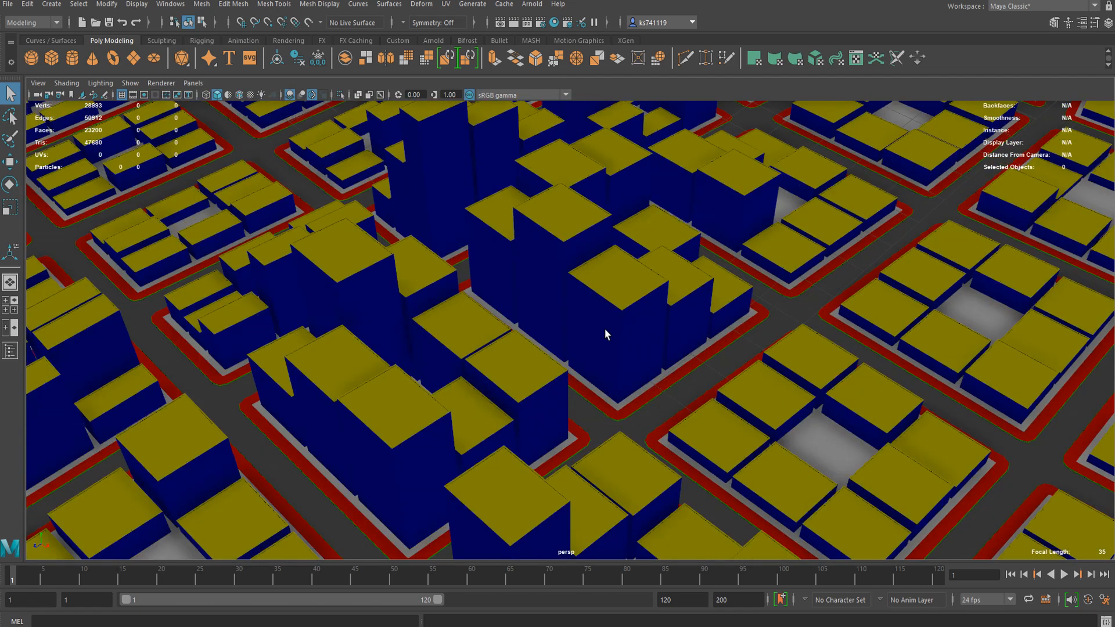
pyautogui.scroll(-2, 542, 256)
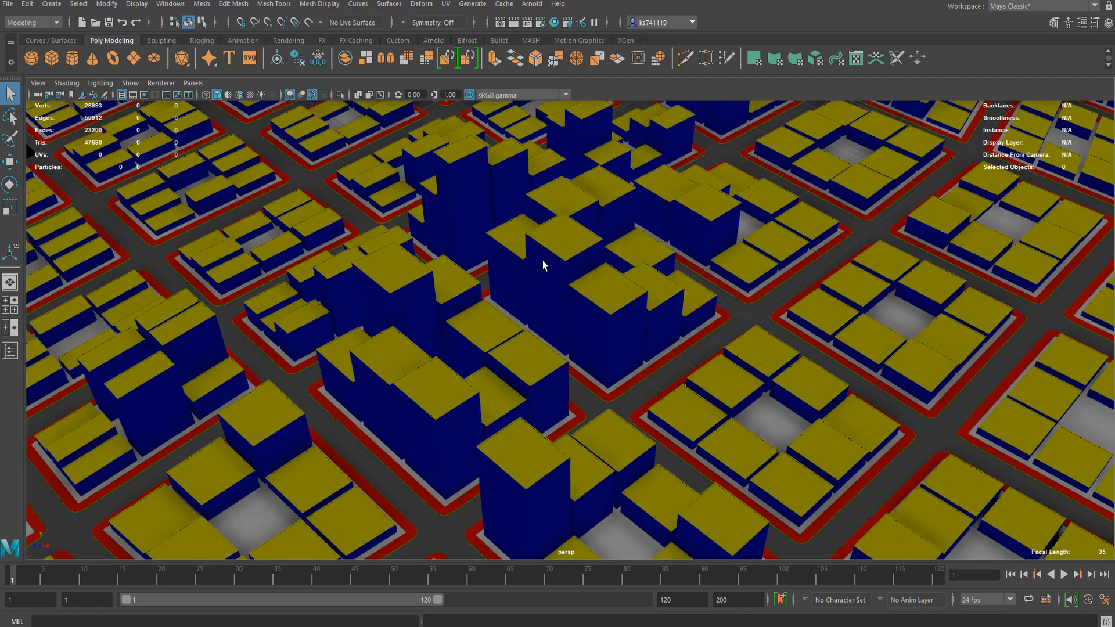
pyautogui.scroll(-4, 605, 299)
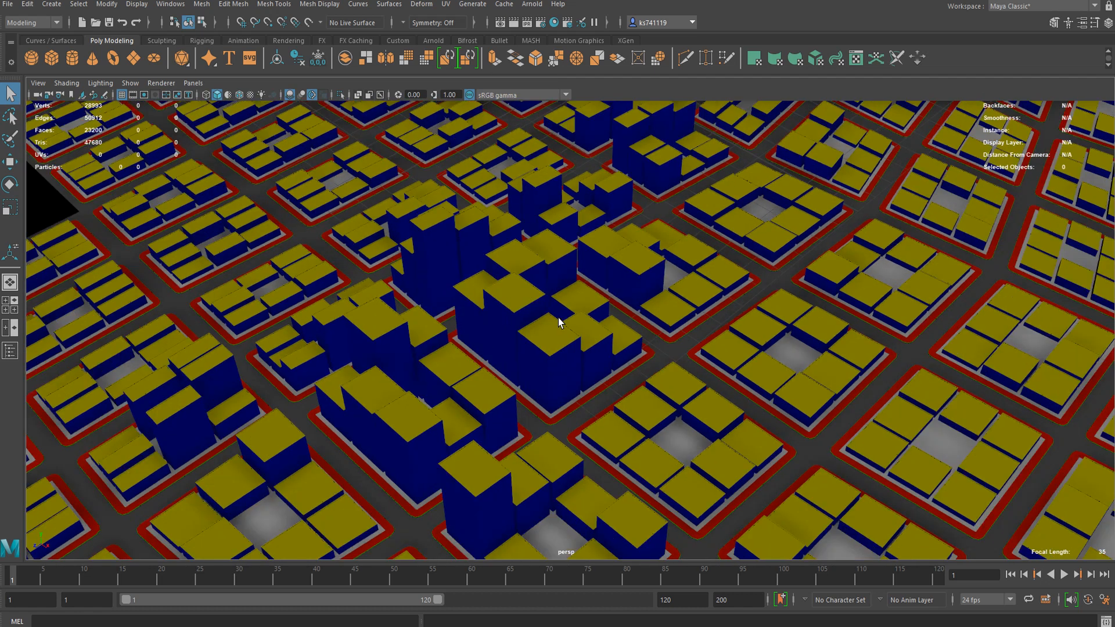
pyautogui.hotkey('alt', 'Tab')
pyautogui.click(504, 223)
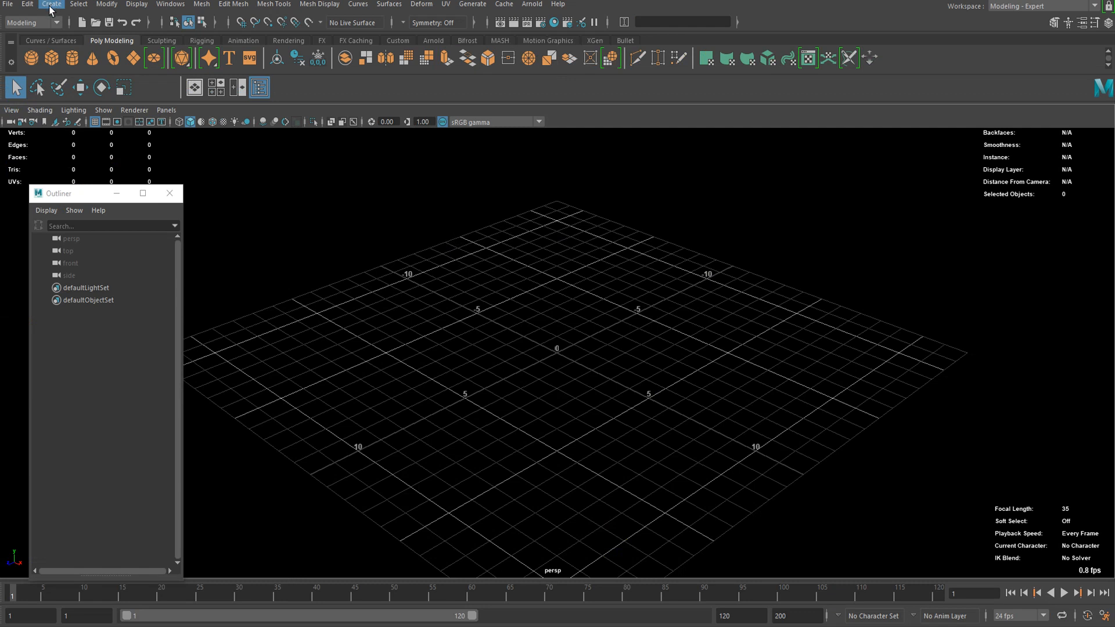
pyautogui.click(8, 7)
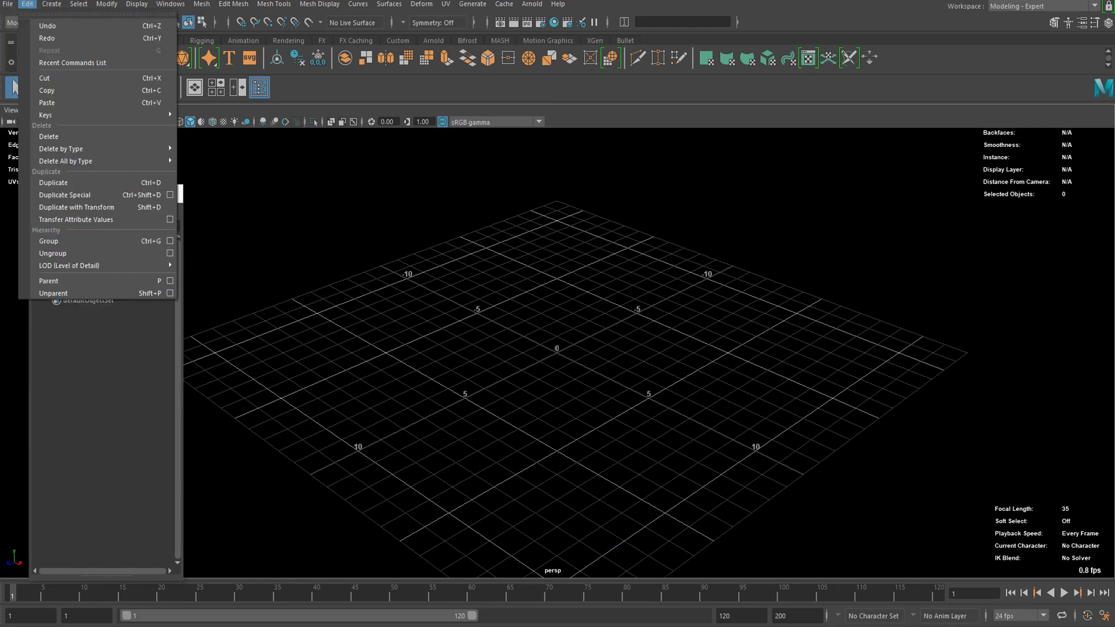
pyautogui.click(24, 3)
pyautogui.click(170, 193)
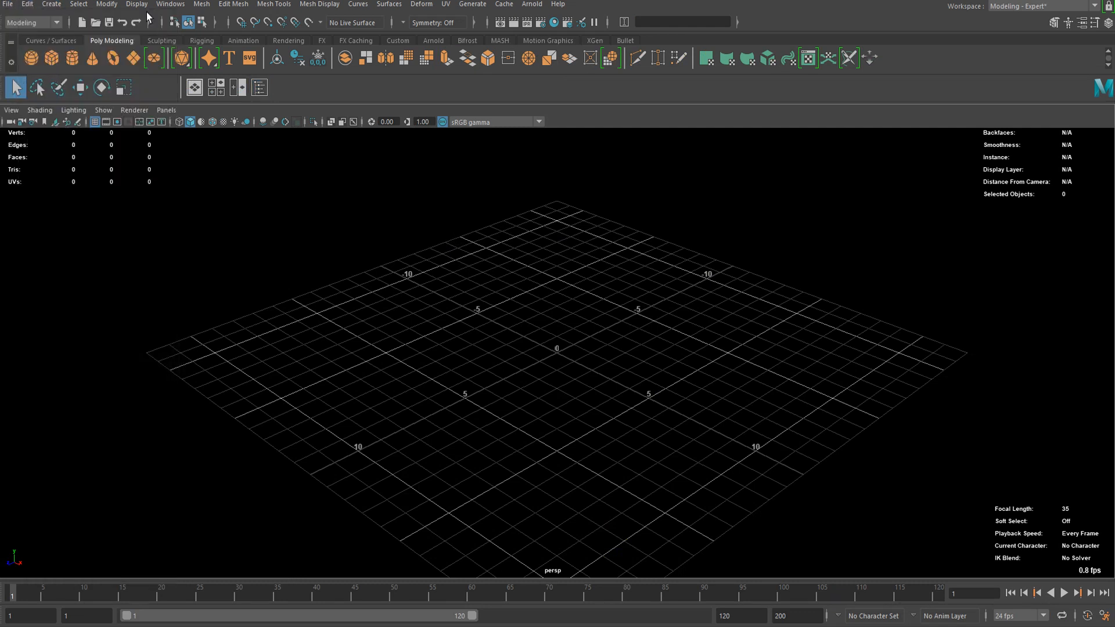
# - Create a polygon plane at the origin and scale it up uniformly until it nearly fills the grid
pyautogui.press('w')
pyautogui.press('r')
pyautogui.keyDown('shift'); pyautogui.moveTo(567, 390); pyautogui.dragTo(565, 370, button='right'); pyautogui.keyUp('shift')
pyautogui.moveTo(557, 353); pyautogui.dragTo(910, 403)
pyautogui.keyDown('alt'); pyautogui.moveTo(587, 388); pyautogui.dragTo(536, 408); pyautogui.keyUp('alt')
pyautogui.scroll(3, 506, 276)
pyautogui.scroll(-6, 573, 320)
pyautogui.keyDown('alt'); pyautogui.moveTo(573, 319); pyautogui.dragTo(742, 389); pyautogui.keyUp('alt')
# - Set the plane's width and height subdivisions to 3 each
pyautogui.press('t')
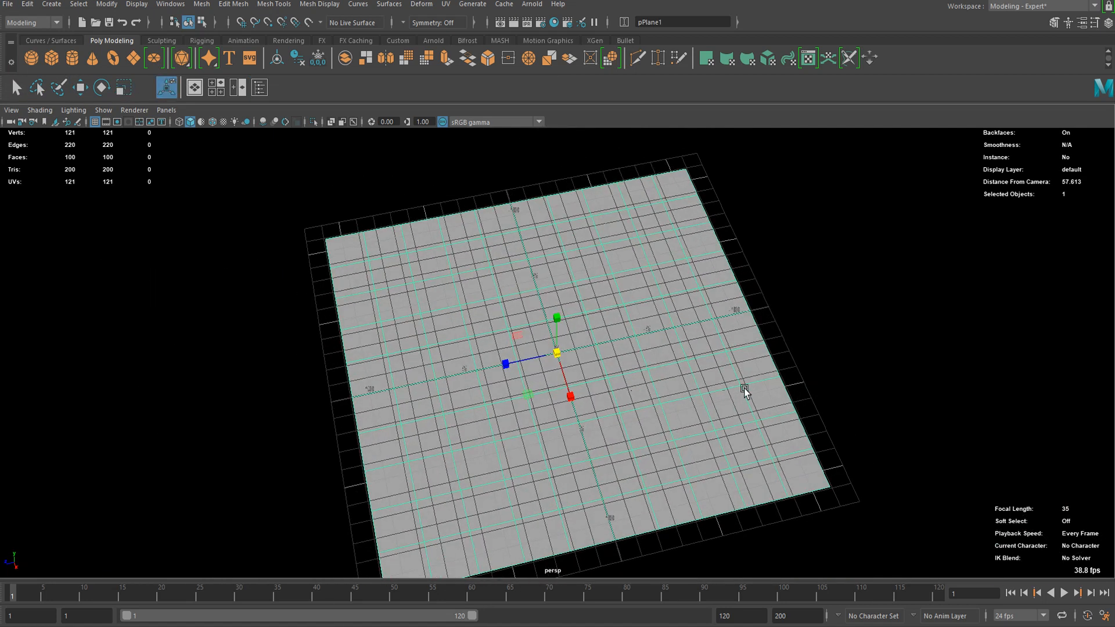
pyautogui.moveTo(551, 428); pyautogui.dragTo(526, 430)
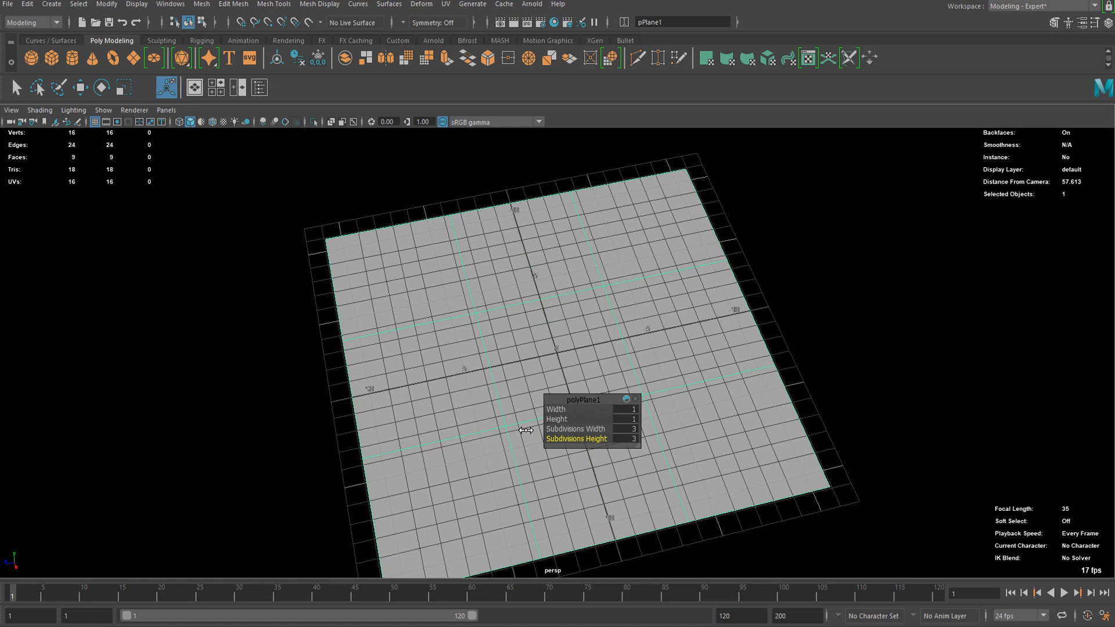
pyautogui.press('q')
# - Extrude the middle edge of one side of the plane outward by about one square
pyautogui.scroll(-3, 532, 374)
pyautogui.keyDown('alt'); pyautogui.moveTo(560, 376); pyautogui.dragTo(548, 386); pyautogui.keyUp('alt')
pyautogui.moveTo(587, 311); pyautogui.dragTo(584, 244, button='right')
pyautogui.hotkey('ctrl', 'e')
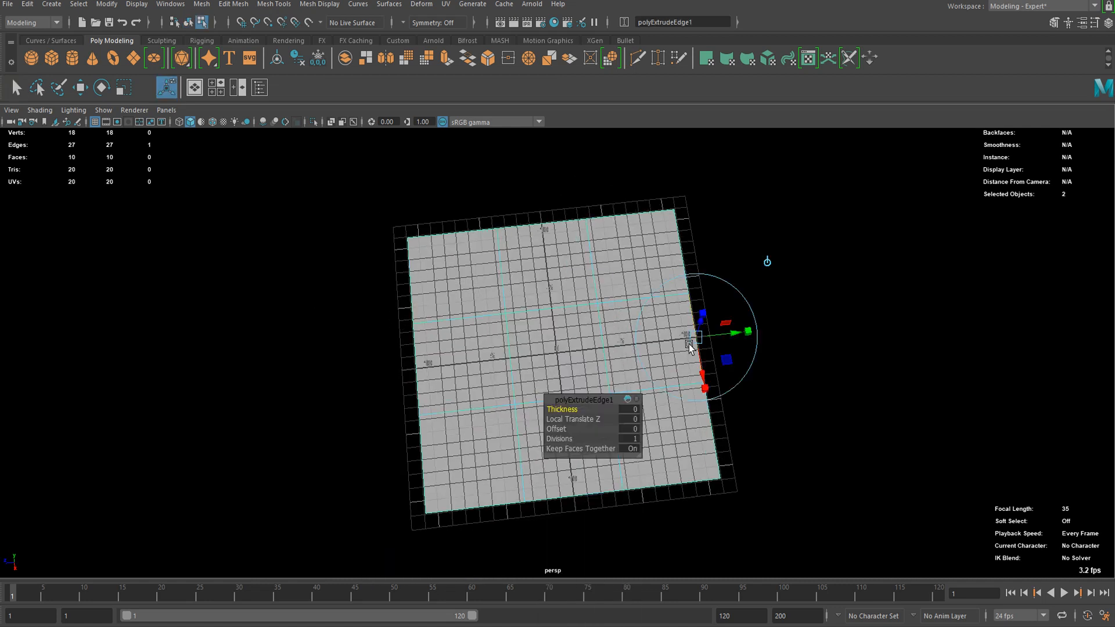
pyautogui.press('w')
pyautogui.moveTo(660, 342); pyautogui.dragTo(749, 332)
# - Extrude two neighbouring edges on the plane's adjacent side outward together by about one square
pyautogui.click(608, 229)
pyautogui.keyDown('shift'); pyautogui.click(540, 233); pyautogui.keyUp('shift')
pyautogui.hotkey('ctrl', 'e')
pyautogui.press('w')
pyautogui.moveTo(591, 256); pyautogui.dragTo(578, 174)
pyautogui.keyDown('alt'); pyautogui.moveTo(495, 270); pyautogui.dragTo(658, 238, button='middle'); pyautogui.keyUp('alt')
# - Extrude two neighbouring edges outward on the side opposite the single-square extension
pyautogui.click(590, 269)
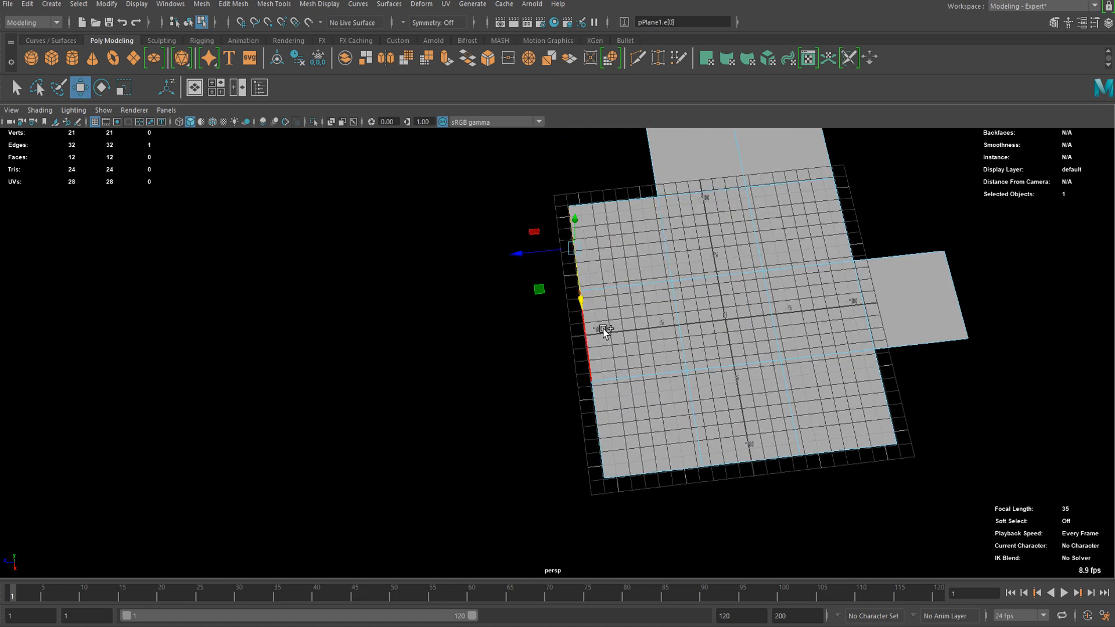
pyautogui.click(596, 341)
pyautogui.keyDown('shift'); pyautogui.click(600, 418); pyautogui.keyUp('shift')
pyautogui.hotkey('ctrl', 'e')
pyautogui.moveTo(543, 386); pyautogui.dragTo(578, 424)
# - Extrude the outer edge of the corner square in the new two-square extension further outward
pyautogui.press('q')
pyautogui.click(548, 440)
pyautogui.hotkey('ctrl', 'e')
pyautogui.moveTo(505, 458); pyautogui.dragTo(407, 468)
# - Extrude the end edge of the two-square extension lengthwise past the plane's corner
pyautogui.click(574, 472)
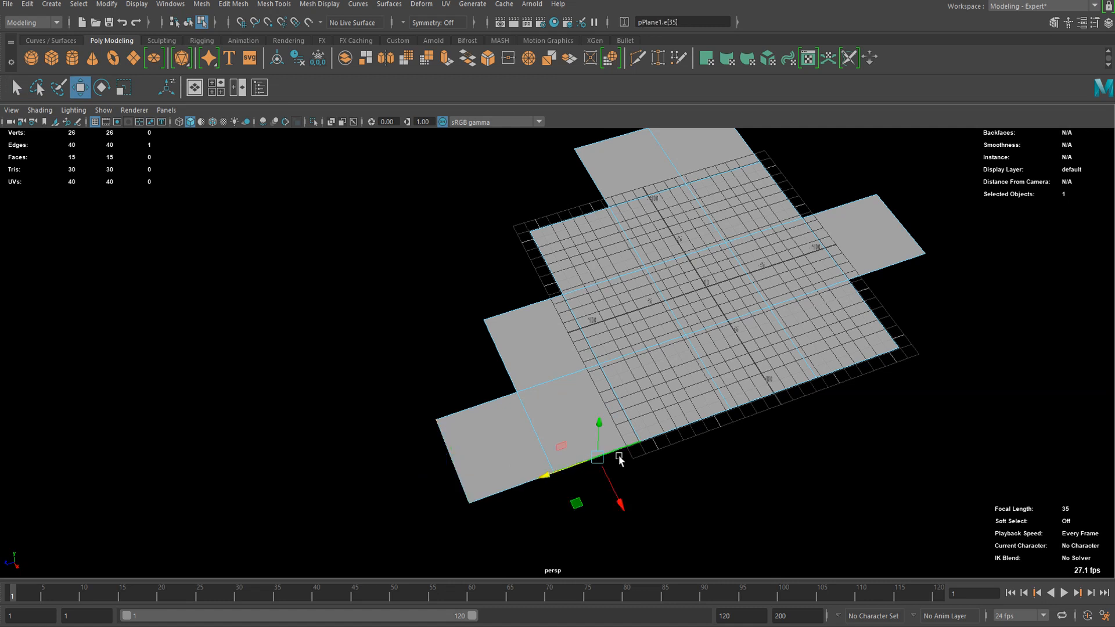
pyautogui.keyDown('alt'); pyautogui.moveTo(724, 331); pyautogui.dragTo(776, 433); pyautogui.keyUp('alt')
pyautogui.hotkey('ctrl', 'e')
pyautogui.press('w')
pyautogui.keyDown('alt'); pyautogui.moveTo(669, 372); pyautogui.dragTo(473, 406); pyautogui.keyUp('alt')
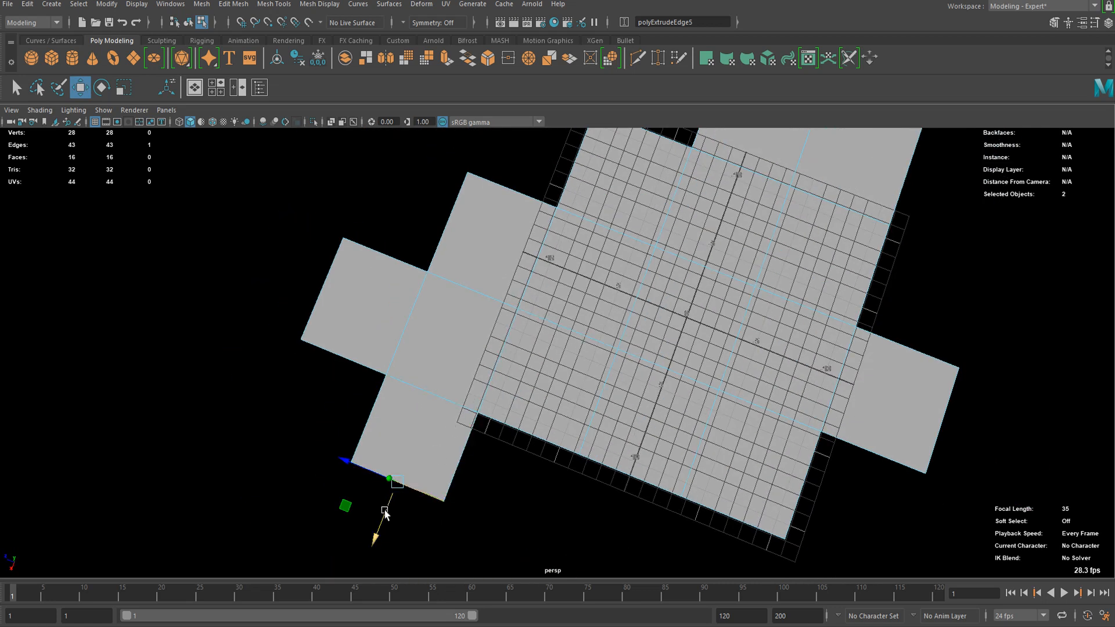
# - Extrude the corner edge on the plane's remaining side outward and return to object mode
pyautogui.keyDown('alt'); pyautogui.moveTo(385, 514); pyautogui.dragTo(582, 324); pyautogui.keyUp('alt')
pyautogui.click(414, 417)
pyautogui.hotkey('ctrl', 'e')
pyautogui.moveTo(386, 498); pyautogui.dragTo(504, 346)
pyautogui.rightClick(456, 300)
pyautogui.moveTo(500, 266); pyautogui.dragTo(502, 270, button='right')
# - Add divisions to all faces of the irregular city plane
pyautogui.keyDown('alt'); pyautogui.moveTo(456, 297); pyautogui.dragTo(443, 351); pyautogui.keyUp('alt')
pyautogui.scroll(-2, 494, 343)
pyautogui.press('r')
pyautogui.scroll(6, 508, 365)
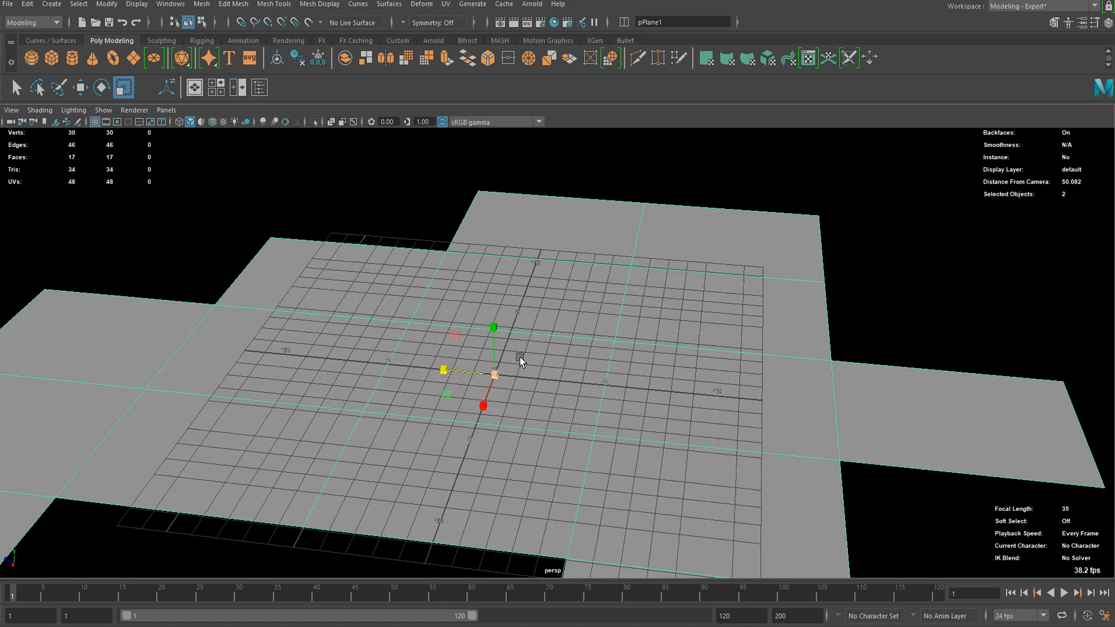
pyautogui.keyDown('alt'); pyautogui.moveTo(515, 337); pyautogui.dragTo(491, 323); pyautogui.keyUp('alt')
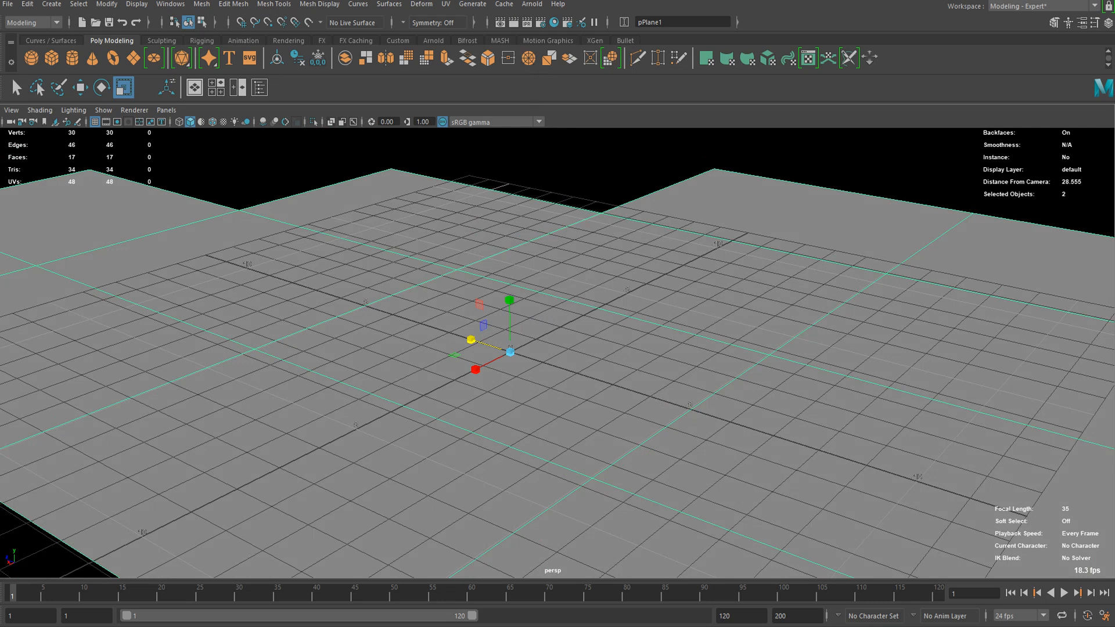
pyautogui.click(217, 4)
pyautogui.click(262, 33)
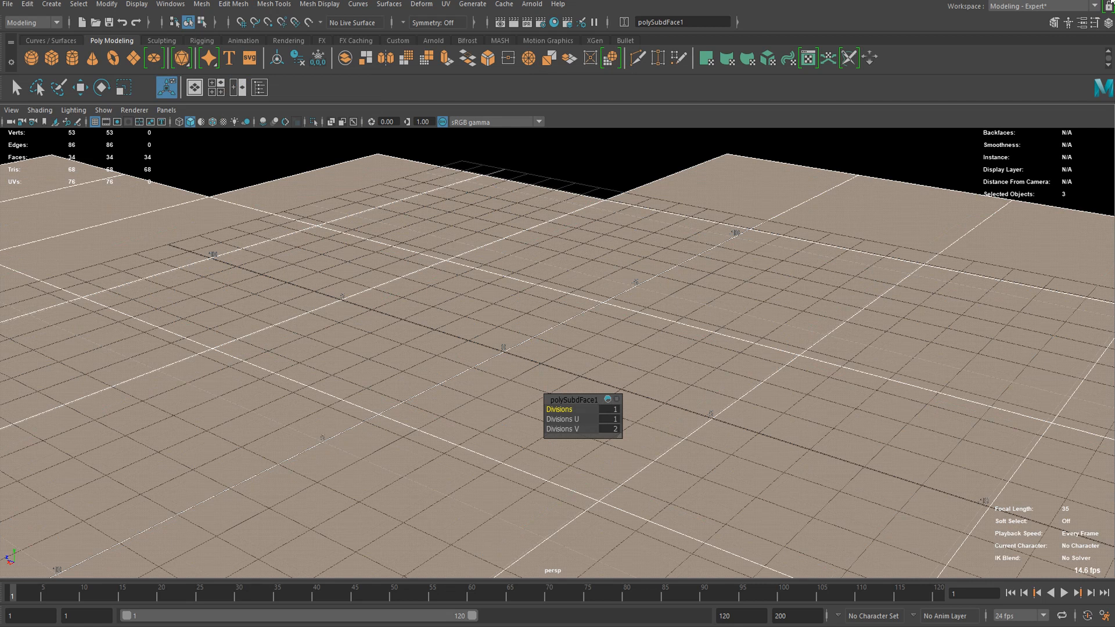
# - Set the face subdivision method to Exponential with 2 subdivision levels
pyautogui.click(1079, 23)
pyautogui.moveTo(317, 124); pyautogui.dragTo(844, 129)
pyautogui.click(872, 239)
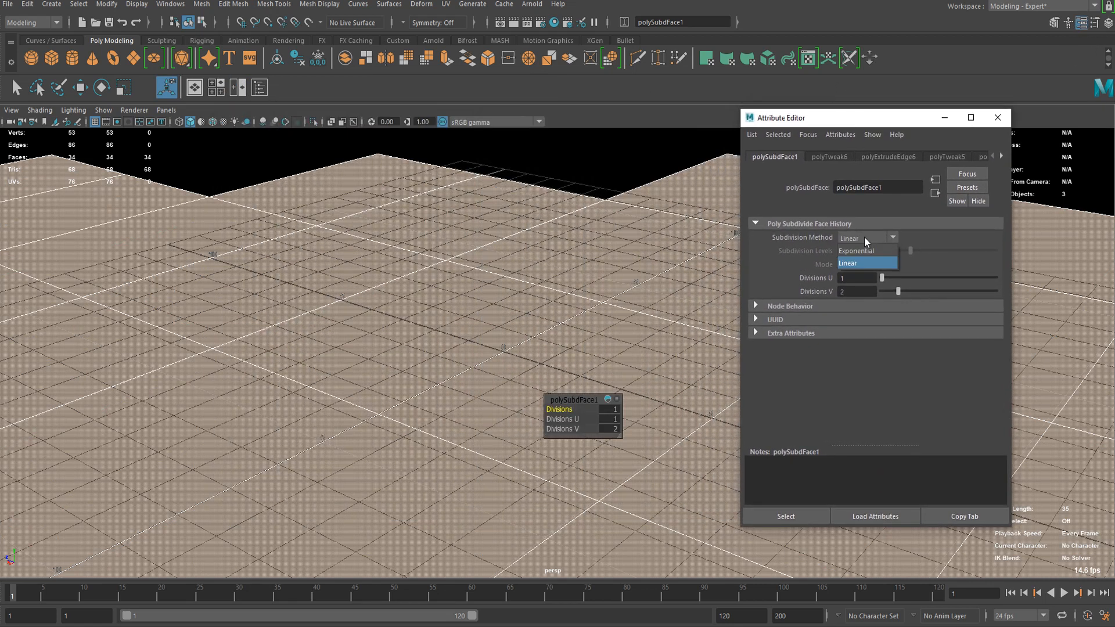
pyautogui.click(875, 251)
pyautogui.moveTo(902, 256); pyautogui.dragTo(928, 251)
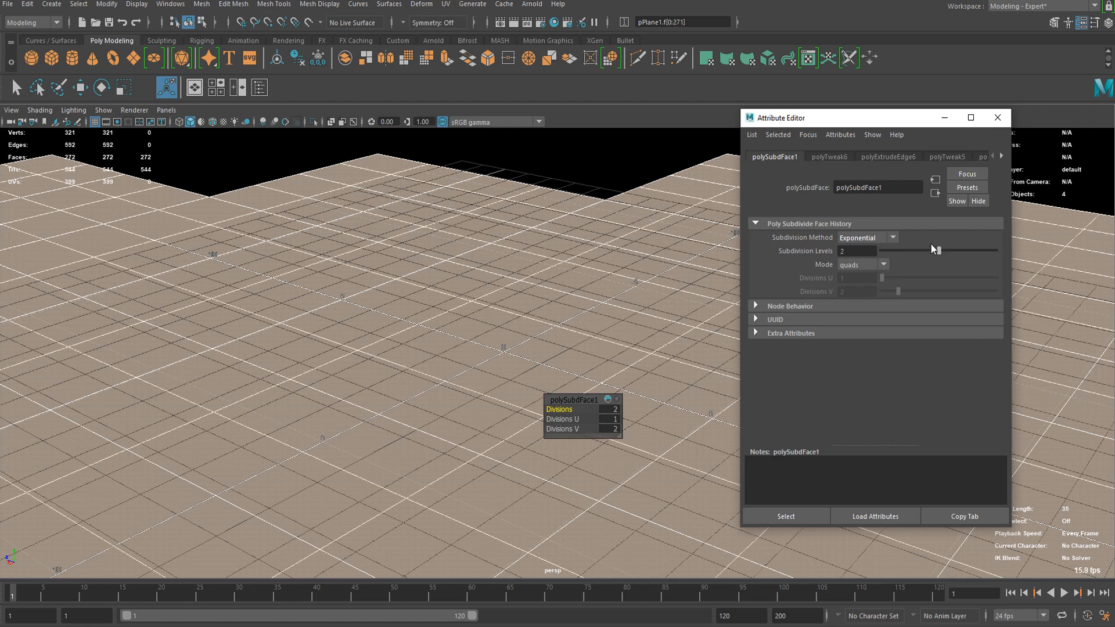
# - Examine the density and layout of the subdivided grid across the whole plane
pyautogui.keyDown('alt'); pyautogui.moveTo(264, 312); pyautogui.dragTo(450, 321); pyautogui.keyUp('alt')
pyautogui.keyDown('alt'); pyautogui.moveTo(451, 322); pyautogui.dragTo(427, 327, button='right'); pyautogui.keyUp('alt')
pyautogui.keyDown('alt'); pyautogui.moveTo(427, 326); pyautogui.dragTo(504, 286); pyautogui.keyUp('alt')
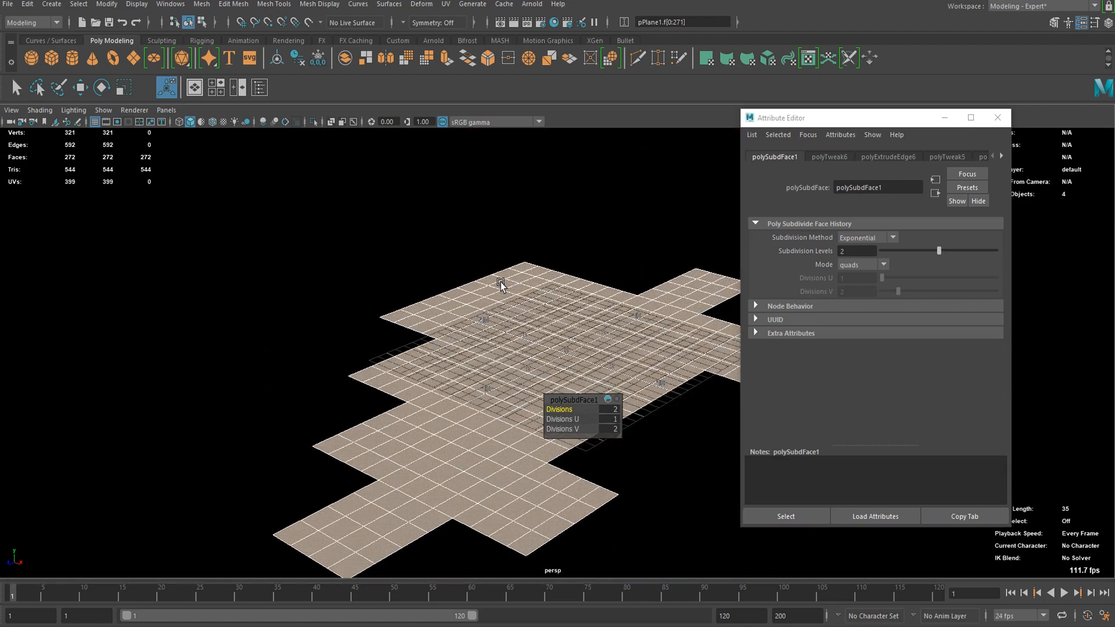
pyautogui.keyDown('alt'); pyautogui.moveTo(476, 278); pyautogui.dragTo(492, 285, button='right'); pyautogui.keyUp('alt')
pyautogui.keyDown('alt'); pyautogui.moveTo(492, 295); pyautogui.dragTo(357, 288); pyautogui.keyUp('alt')
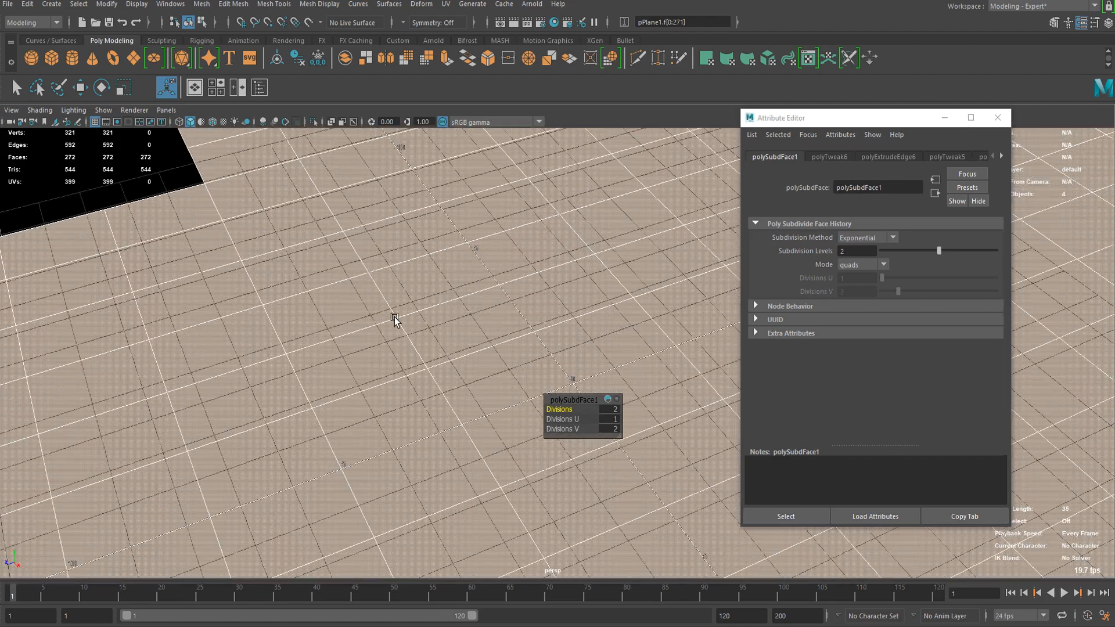
pyautogui.keyDown('alt'); pyautogui.moveTo(390, 332); pyautogui.dragTo(390, 289, button='right'); pyautogui.keyUp('alt')
pyautogui.keyDown('alt'); pyautogui.moveTo(381, 313); pyautogui.dragTo(408, 286); pyautogui.keyUp('alt')
pyautogui.moveTo(408, 287)
pyautogui.keyDown('alt'); pyautogui.mouseDown(button='right')
pyautogui.moveTo(433, 155)
pyautogui.moveTo(425, 279)
pyautogui.mouseUp(button='right'); pyautogui.keyUp('alt')
pyautogui.press('q')
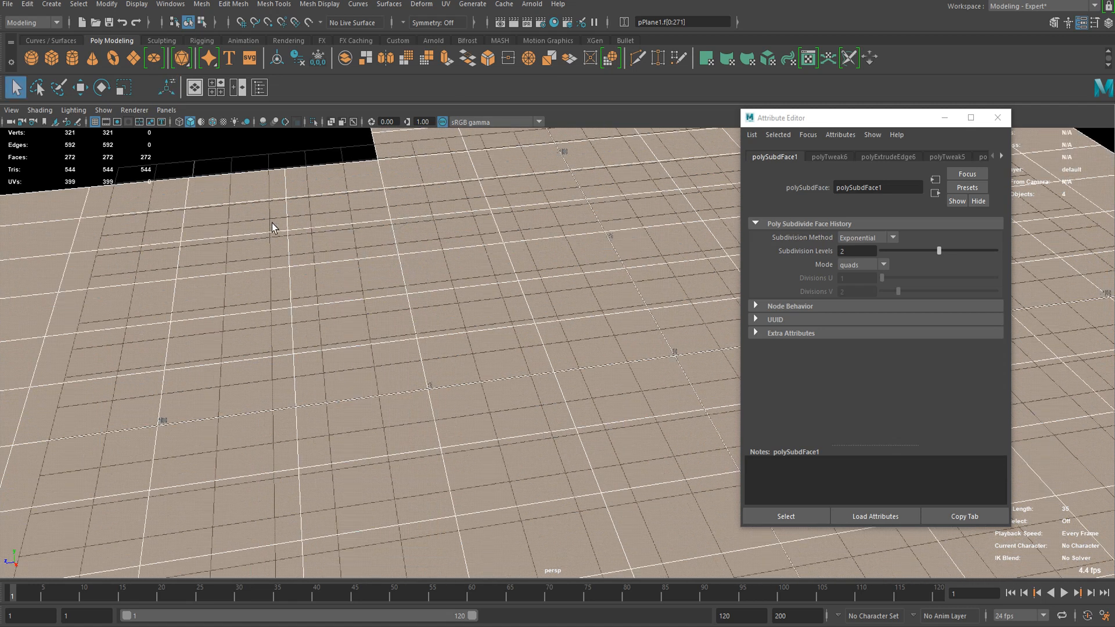
# - Select the subdivided plane as an object and delete its construction history
pyautogui.click(267, 162)
pyautogui.scroll(-4, 460, 235)
pyautogui.click(361, 291)
pyautogui.scroll(-1, 406, 267)
pyautogui.keyDown('alt'); pyautogui.moveTo(418, 262); pyautogui.dragTo(357, 267, button='middle'); pyautogui.keyUp('alt')
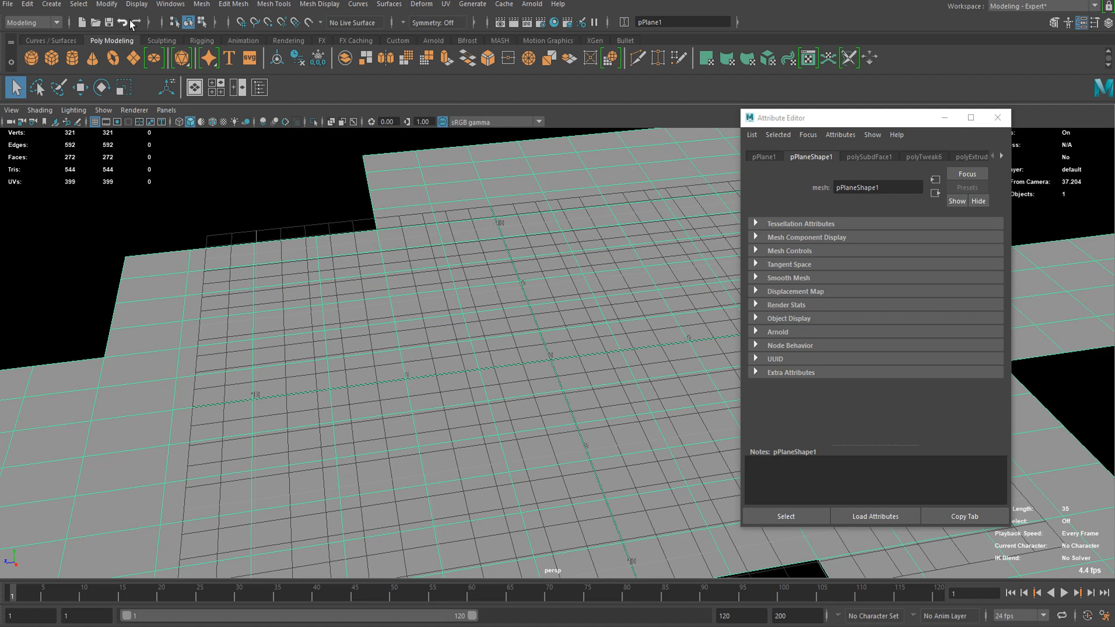
pyautogui.click(299, 60)
# - Duplicate pPlane1 and hide the copy, leaving the original selected
pyautogui.click(263, 88)
pyautogui.moveTo(80, 202); pyautogui.dragTo(74, 123)
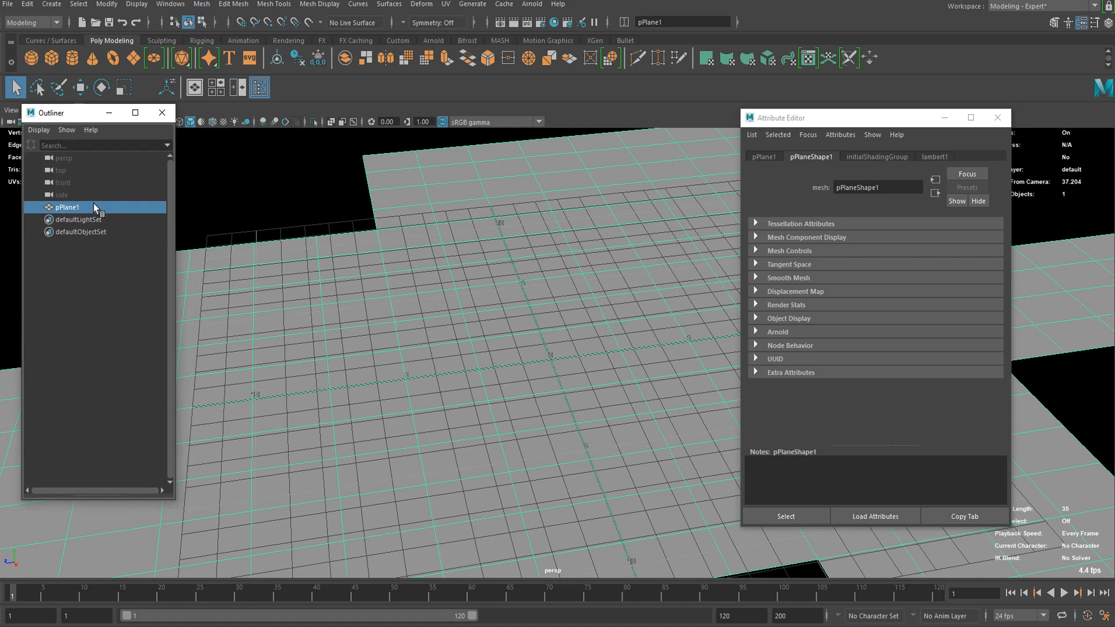
pyautogui.hotkey('ctrl', 'd')
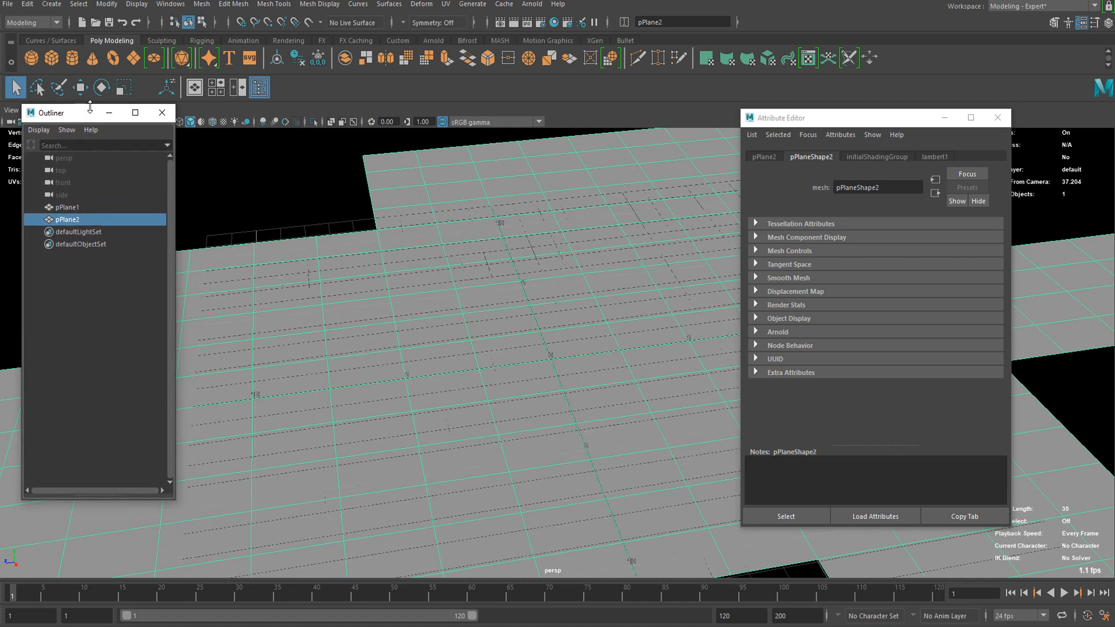
pyautogui.click(78, 209)
# - Extrude all faces of pPlane1 individually, with Keep Faces Together off and an offset of 0.15
pyautogui.keyDown('alt'); pyautogui.moveTo(346, 273); pyautogui.dragTo(416, 307, button='right'); pyautogui.keyUp('alt')
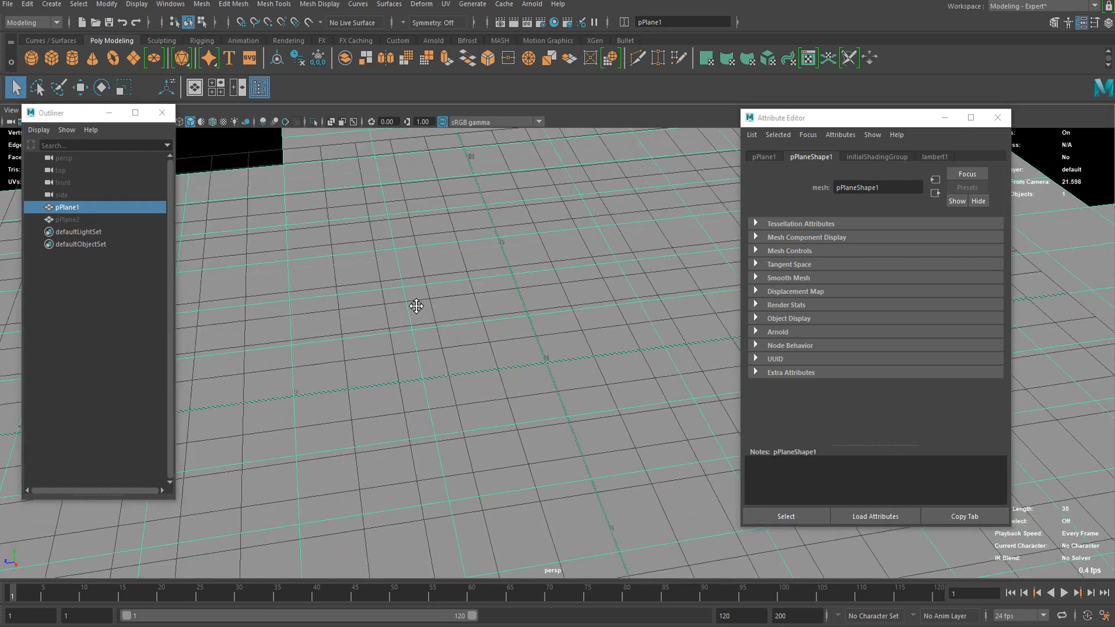
pyautogui.keyDown('alt'); pyautogui.moveTo(416, 326); pyautogui.dragTo(500, 259, button='middle'); pyautogui.keyUp('alt')
pyautogui.click(998, 117)
pyautogui.scroll(-6, 534, 277)
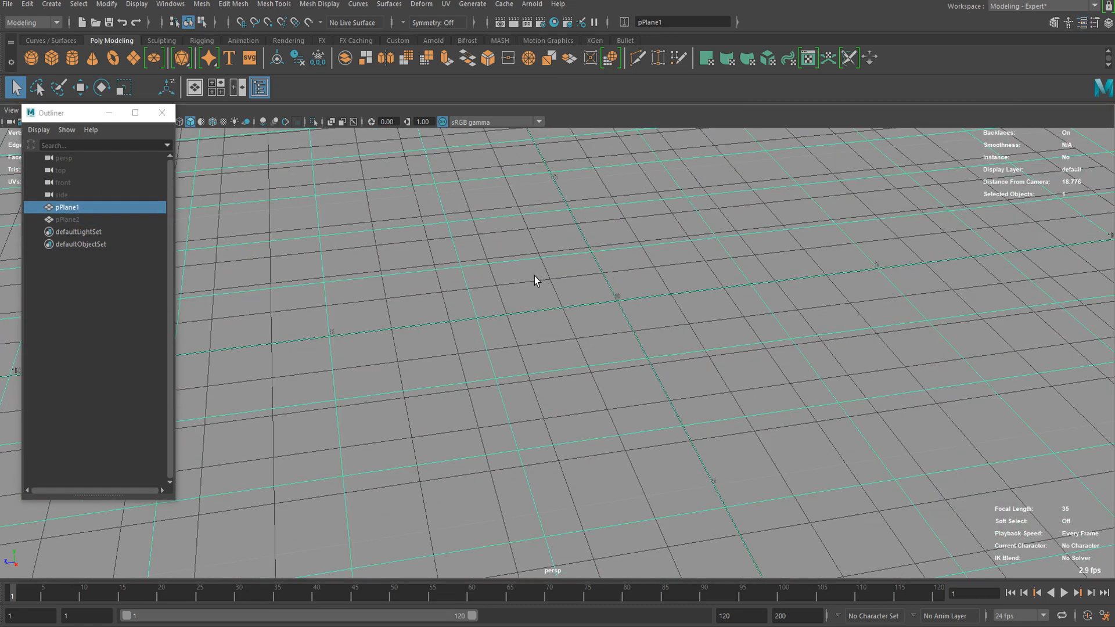
pyautogui.hotkey('ctrl', 'e')
pyautogui.scroll(5, 543, 317)
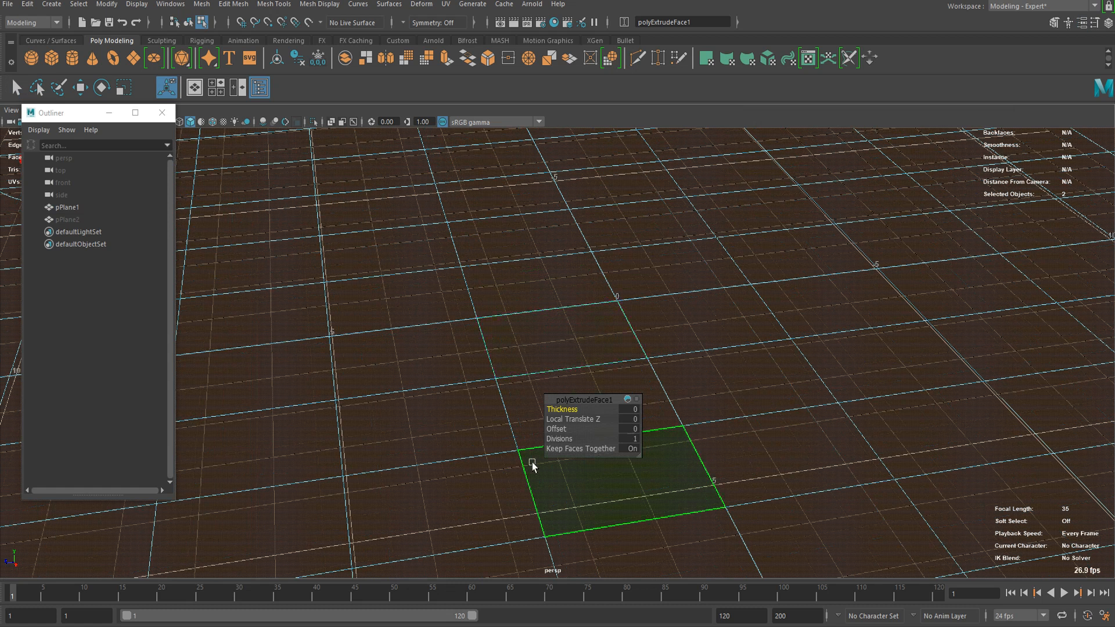
pyautogui.click(631, 450)
pyautogui.moveTo(559, 426); pyautogui.dragTo(567, 425)
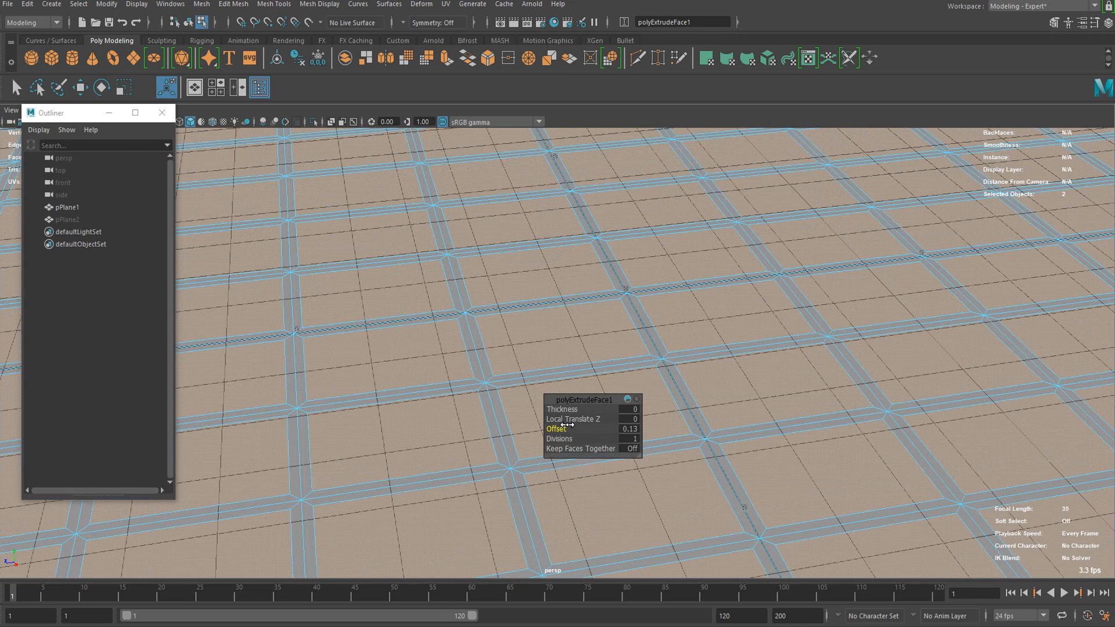
pyautogui.moveTo(566, 425); pyautogui.dragTo(569, 425)
pyautogui.moveTo(568, 425); pyautogui.dragTo(569, 425)
# - Invert the face selection to pick the street strips between the inset blocks
pyautogui.keyDown('alt'); pyautogui.moveTo(410, 355); pyautogui.dragTo(389, 376); pyautogui.keyUp('alt')
pyautogui.keyDown('alt'); pyautogui.moveTo(564, 366); pyautogui.dragTo(580, 258); pyautogui.keyUp('alt')
pyautogui.rightClick(463, 223)
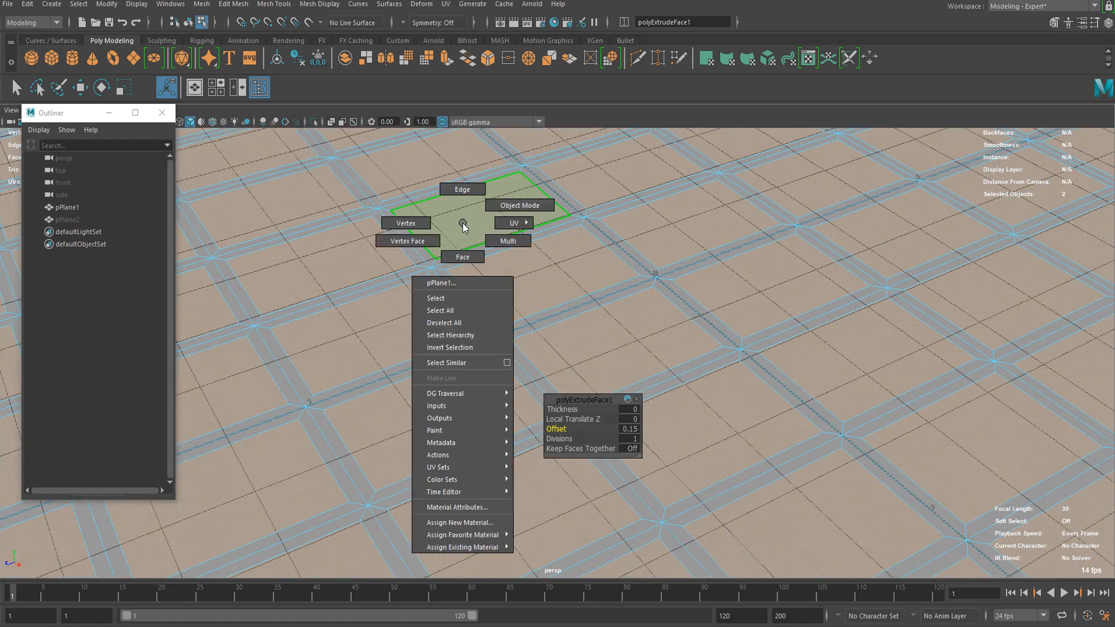
pyautogui.moveTo(462, 353); pyautogui.dragTo(461, 350, button='right')
pyautogui.scroll(3, 509, 303)
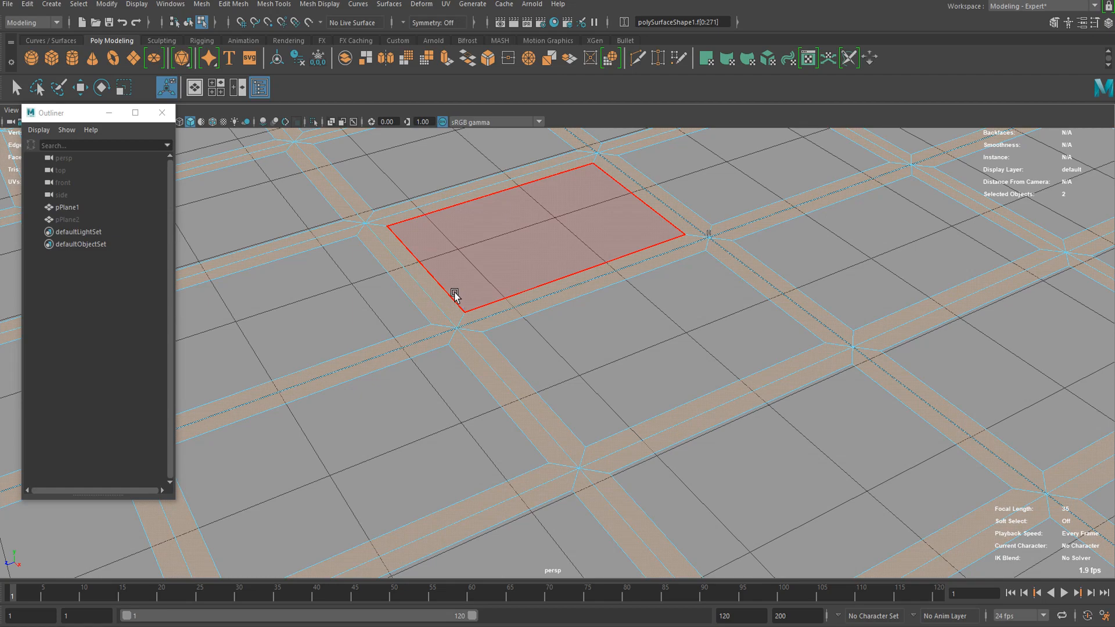
# - Try to delete the selected street strip faces and undo the deletion
pyautogui.scroll(-6, 627, 307)
pyautogui.scroll(1, 674, 434)
pyautogui.keyDown('alt'); pyautogui.moveTo(570, 388); pyautogui.dragTo(568, 288, button='middle'); pyautogui.keyUp('alt')
pyautogui.scroll(3, 542, 286)
pyautogui.hotkey('ctrl', 'z')
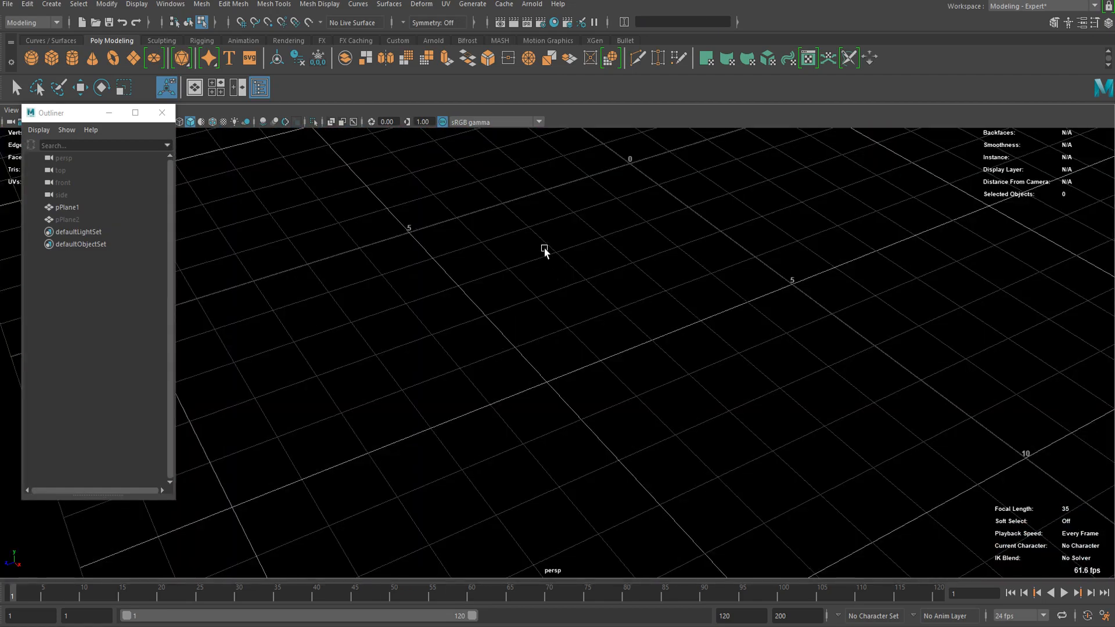
pyautogui.hotkey('ctrl', 'z')
pyautogui.scroll(4, 465, 279)
pyautogui.scroll(-6, 412, 270)
pyautogui.scroll(-4, 536, 320)
pyautogui.scroll(5, 546, 340)
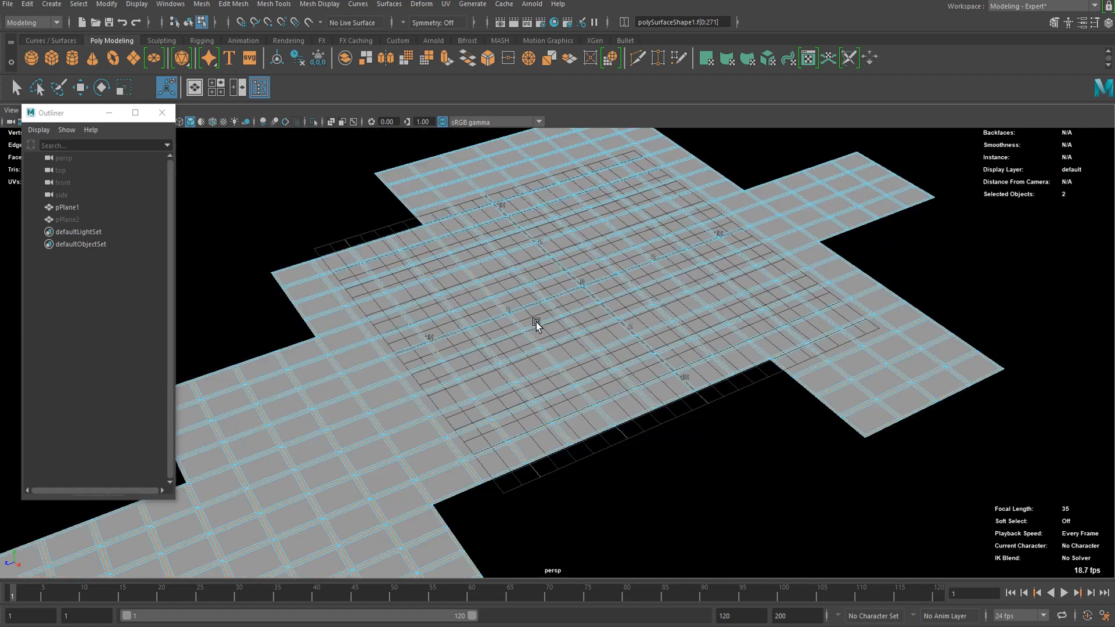
pyautogui.scroll(-6, 546, 341)
pyautogui.scroll(5, 532, 331)
# - Delete the street strip faces of pPlane1 in face mode, keeping only the separate inset blocks
pyautogui.moveTo(522, 333); pyautogui.dragTo(622, 243, button='right')
pyautogui.scroll(-5, 582, 321)
pyautogui.moveTo(559, 278); pyautogui.dragTo(561, 304, button='right')
pyautogui.scroll(6, 554, 309)
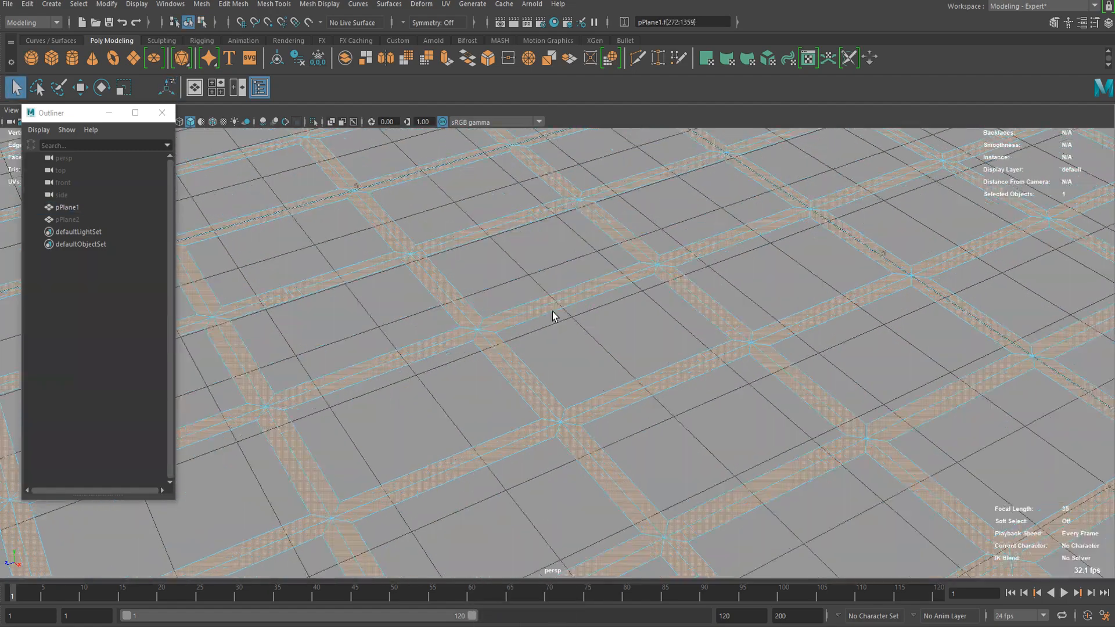
pyautogui.press('Delete')
pyautogui.scroll(-8, 550, 311)
# - Return to object mode, select pPlane1 and examine the gaps between the separated blocks
pyautogui.moveTo(517, 272); pyautogui.dragTo(599, 233, button='right')
pyautogui.scroll(-5, 676, 372)
pyautogui.click(665, 427)
pyautogui.scroll(5, 610, 383)
pyautogui.click(593, 372)
pyautogui.scroll(4, 592, 372)
pyautogui.keyDown('alt'); pyautogui.moveTo(590, 371); pyautogui.dragTo(532, 431); pyautogui.keyUp('alt')
pyautogui.scroll(6, 524, 361)
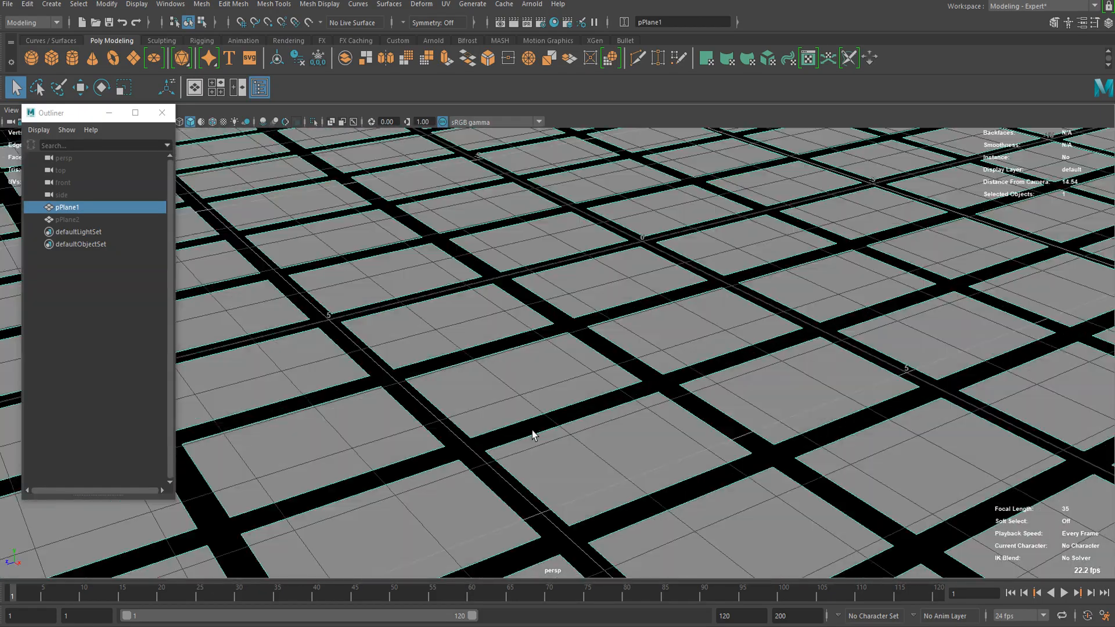
pyautogui.scroll(4, 532, 430)
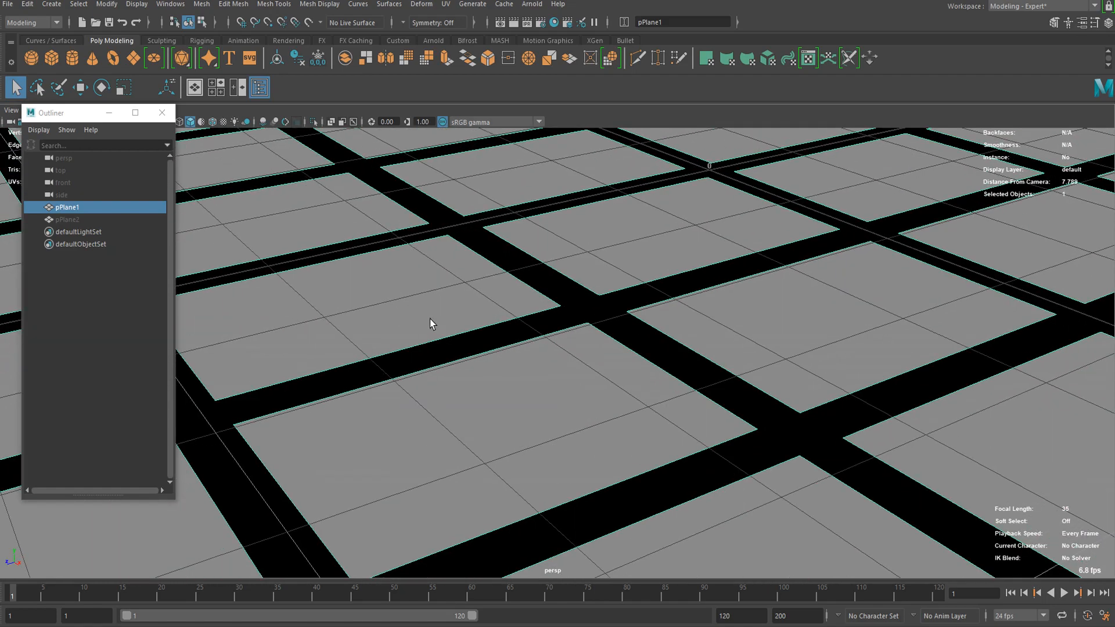
# - Select all block faces of pPlane1 in face mode and extrude them with a thickness of -0.02
pyautogui.moveTo(437, 264); pyautogui.dragTo(439, 293, button='right')
pyautogui.scroll(-5, 459, 291)
pyautogui.scroll(-7, 459, 291)
pyautogui.moveTo(351, 229)
pyautogui.mouseDown()
pyautogui.moveTo(663, 486)
pyautogui.moveTo(852, 532)
pyautogui.mouseUp()
pyautogui.scroll(7, 601, 386)
pyautogui.scroll(6, 602, 388)
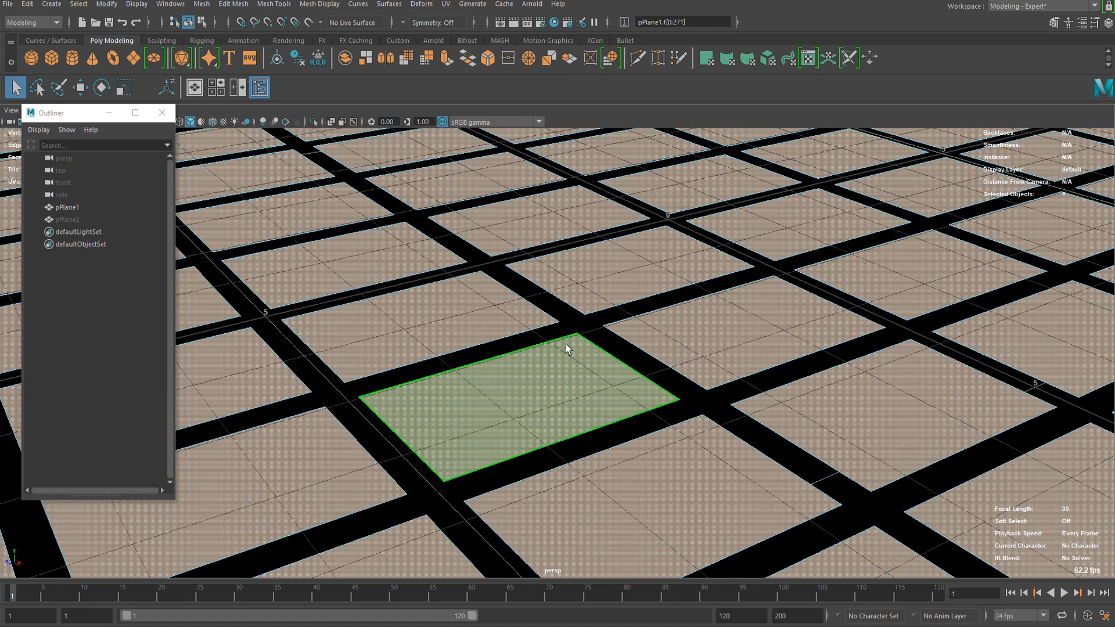
pyautogui.hotkey('ctrl', 'e')
pyautogui.moveTo(558, 403); pyautogui.dragTo(558, 398)
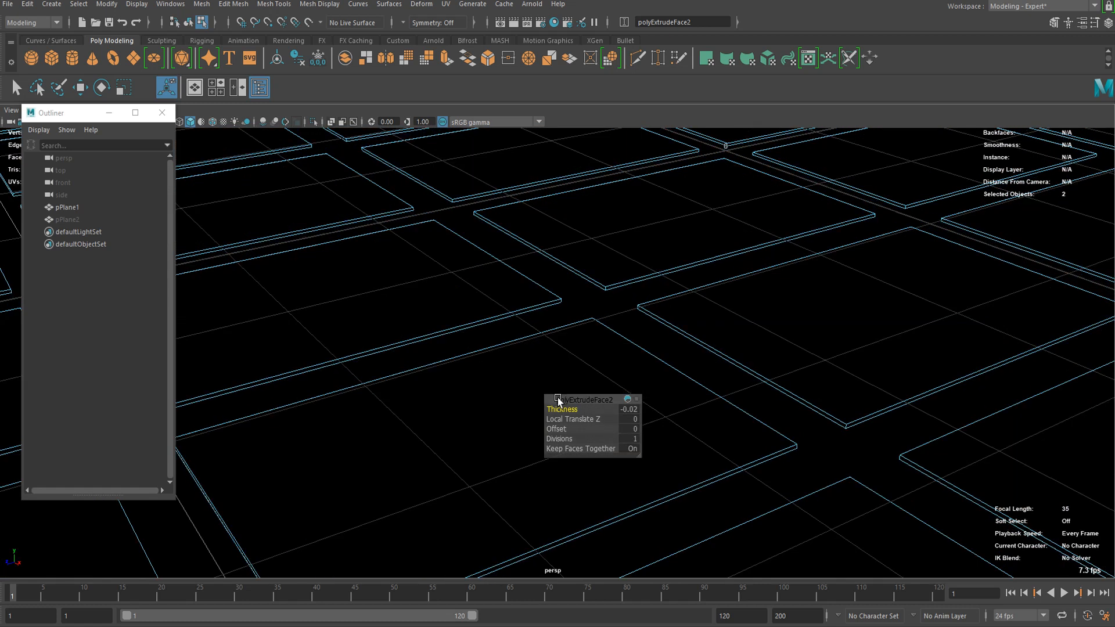
pyautogui.press('q')
# - Select all faces of the extruded blocks and reverse their normals
pyautogui.scroll(-6, 558, 399)
pyautogui.keyDown('alt'); pyautogui.moveTo(558, 370); pyautogui.dragTo(540, 330); pyautogui.keyUp('alt')
pyautogui.keyDown('alt'); pyautogui.moveTo(500, 404); pyautogui.dragTo(491, 335); pyautogui.keyUp('alt')
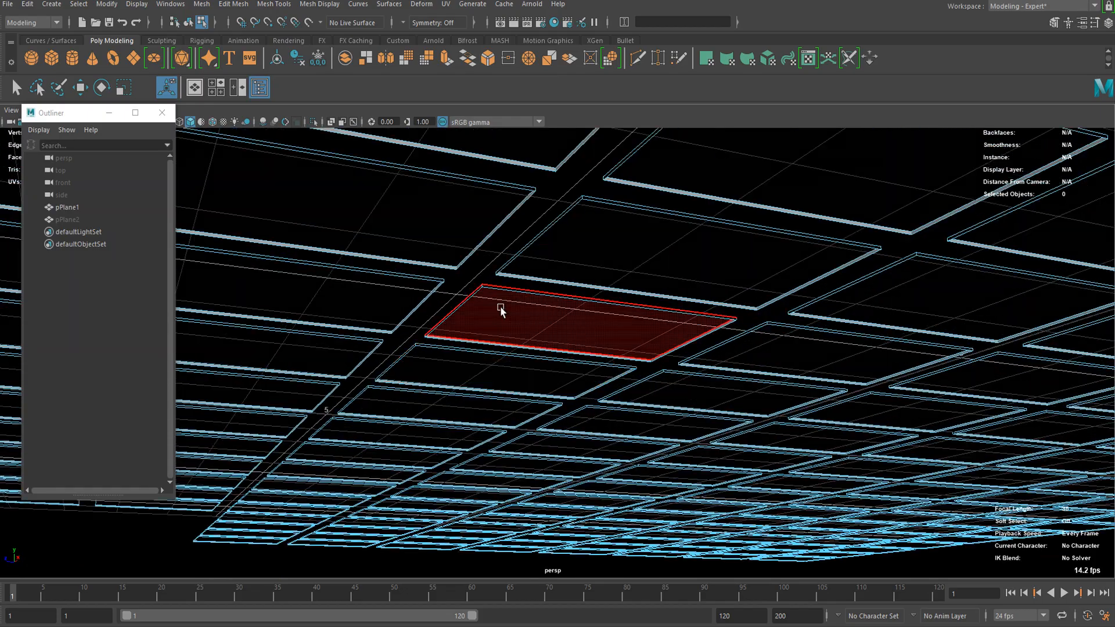
pyautogui.keyDown('alt'); pyautogui.moveTo(520, 277); pyautogui.dragTo(538, 378); pyautogui.keyUp('alt')
pyautogui.scroll(3, 549, 383)
pyautogui.scroll(-10, 549, 386)
pyautogui.scroll(-3, 554, 334)
pyautogui.moveTo(374, 217); pyautogui.dragTo(836, 577)
pyautogui.scroll(10, 598, 366)
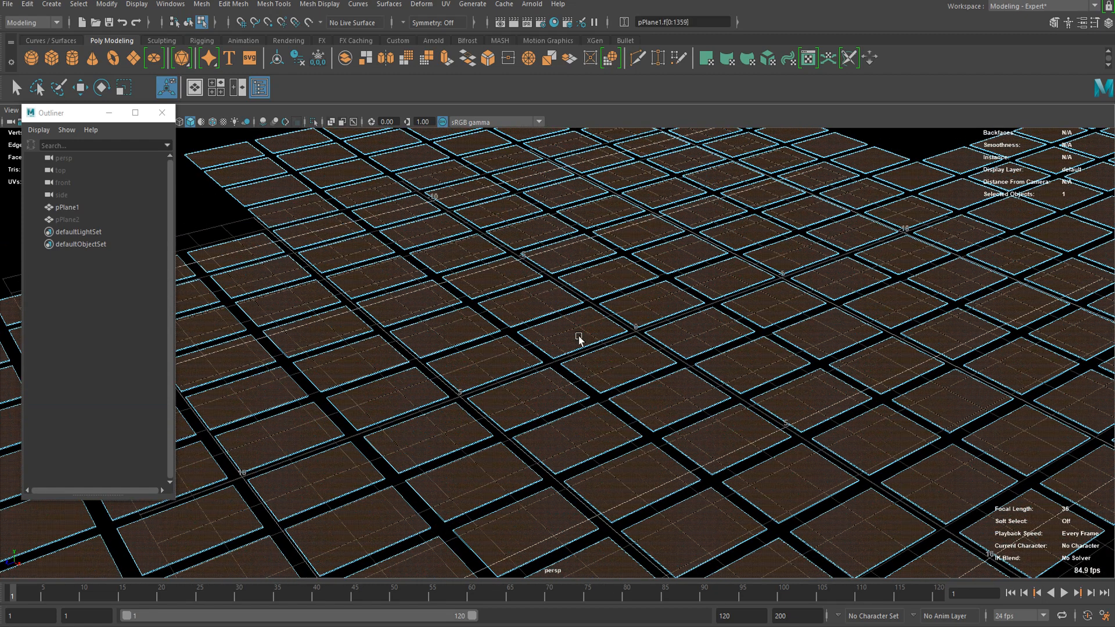
pyautogui.click(301, 5)
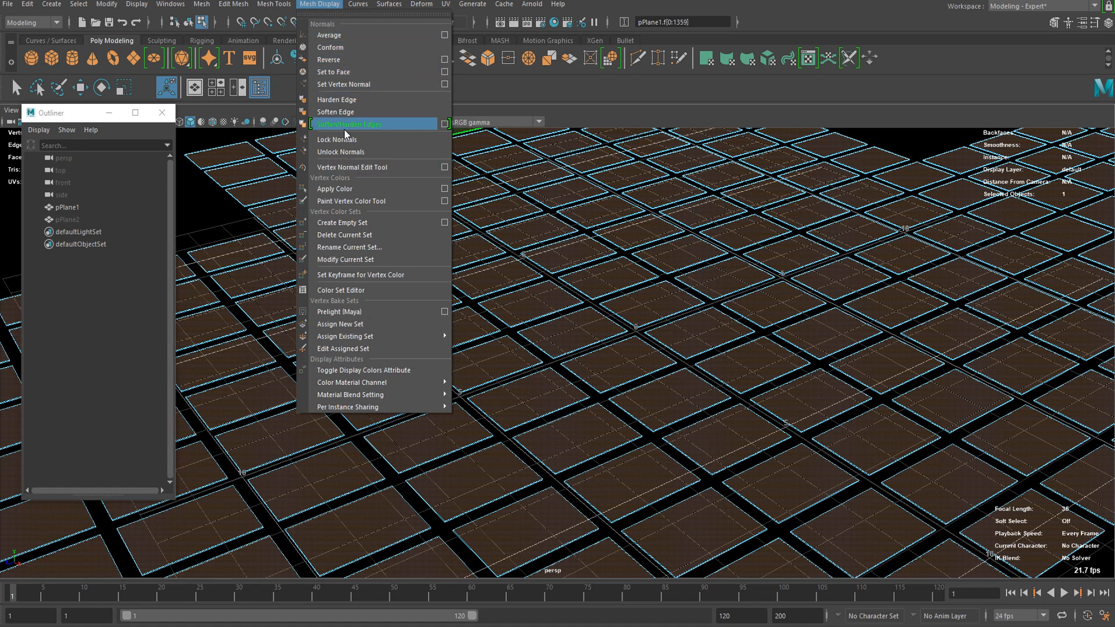
pyautogui.click(334, 60)
pyautogui.scroll(8, 465, 304)
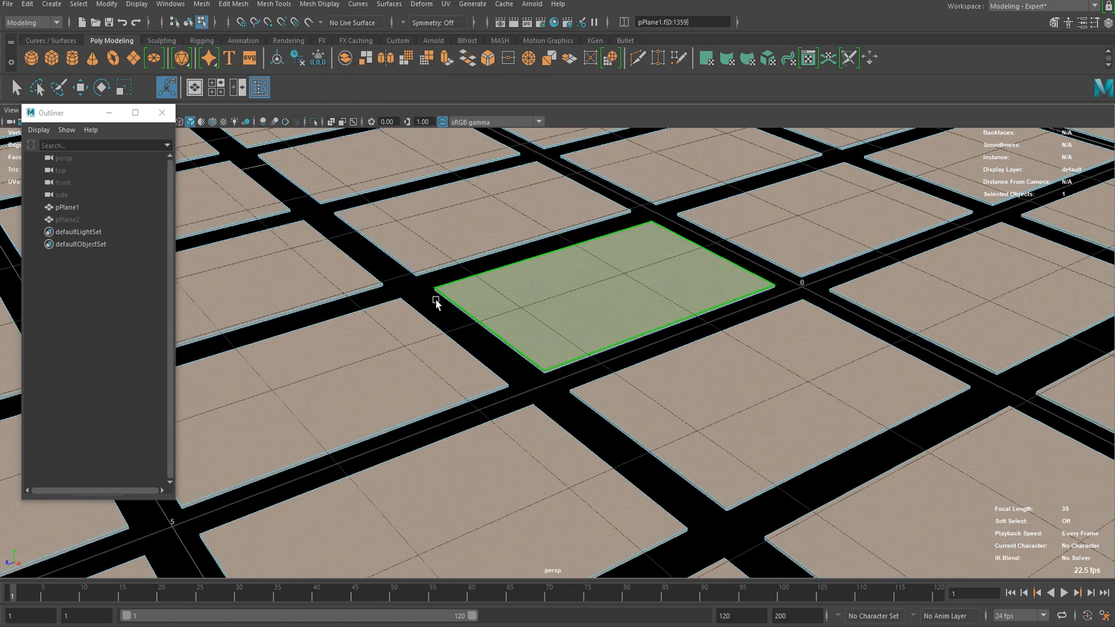
# - Examine the extruded block edges and street gaps up close from several angles
pyautogui.keyDown('alt'); pyautogui.moveTo(438, 304); pyautogui.dragTo(473, 299); pyautogui.keyUp('alt')
pyautogui.keyDown('alt'); pyautogui.moveTo(434, 312); pyautogui.dragTo(510, 296, button='middle'); pyautogui.keyUp('alt')
pyautogui.scroll(-2, 510, 295)
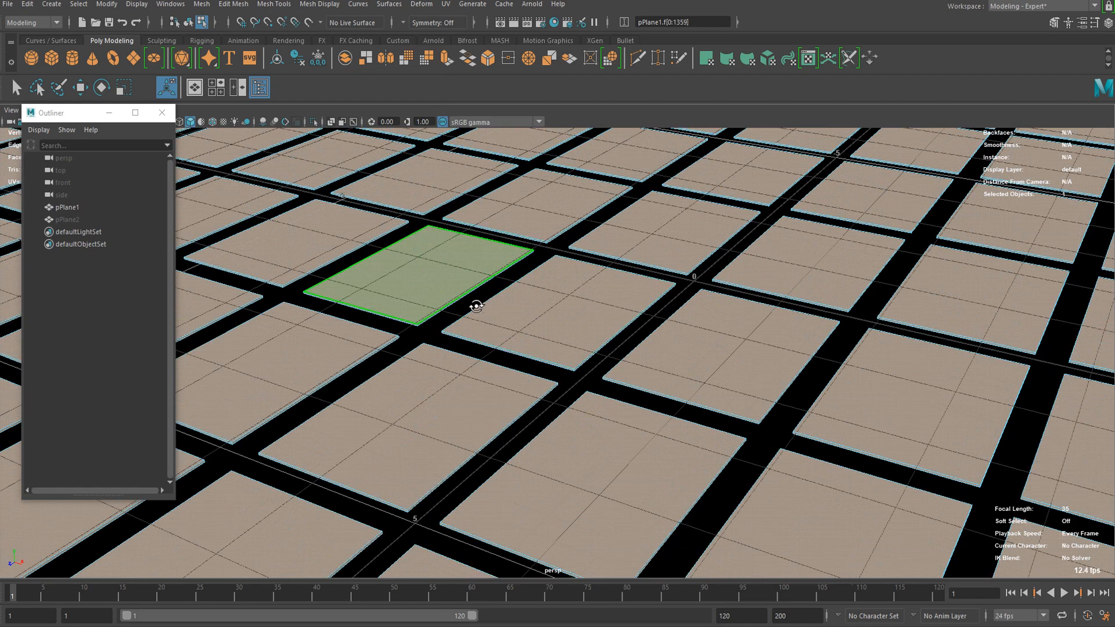
pyautogui.keyDown('alt'); pyautogui.moveTo(477, 306); pyautogui.dragTo(581, 314); pyautogui.keyUp('alt')
pyautogui.keyDown('alt'); pyautogui.moveTo(556, 314); pyautogui.dragTo(607, 360, button='right'); pyautogui.keyUp('alt')
pyautogui.keyDown('alt'); pyautogui.moveTo(565, 351); pyautogui.dragTo(595, 303, button='middle'); pyautogui.keyUp('alt')
pyautogui.keyDown('alt'); pyautogui.moveTo(560, 440); pyautogui.dragTo(567, 413); pyautogui.keyUp('alt')
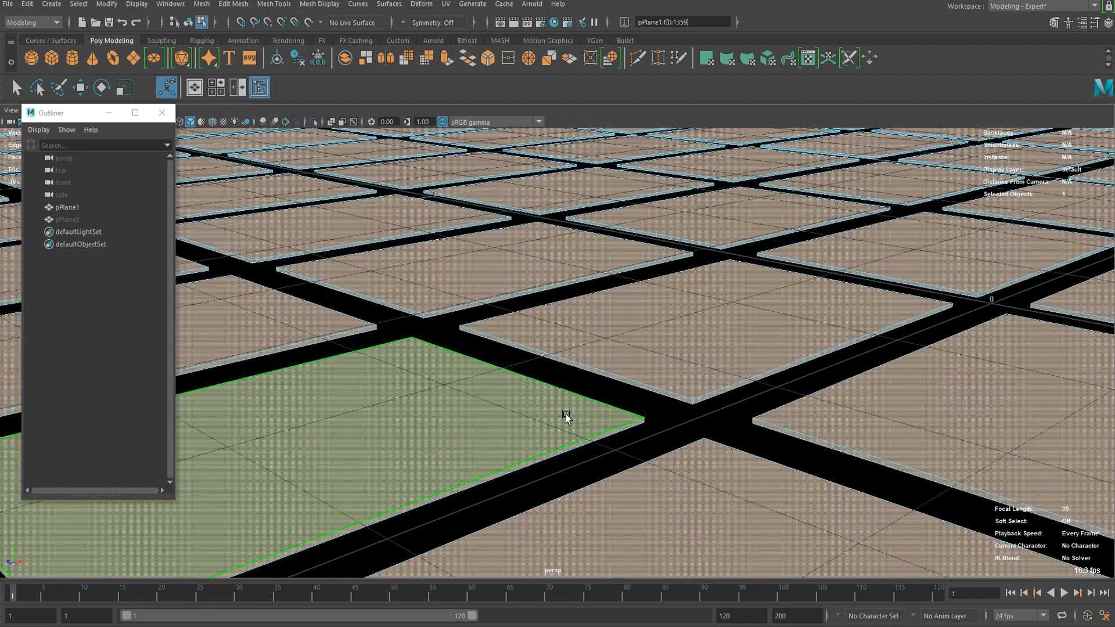
pyautogui.keyDown('alt'); pyautogui.moveTo(584, 338); pyautogui.dragTo(595, 354, button='right'); pyautogui.keyUp('alt')
pyautogui.keyDown('alt'); pyautogui.moveTo(596, 354); pyautogui.dragTo(680, 246, button='middle'); pyautogui.keyUp('alt')
pyautogui.keyDown('alt'); pyautogui.moveTo(639, 250); pyautogui.dragTo(649, 284, button='right'); pyautogui.keyUp('alt')
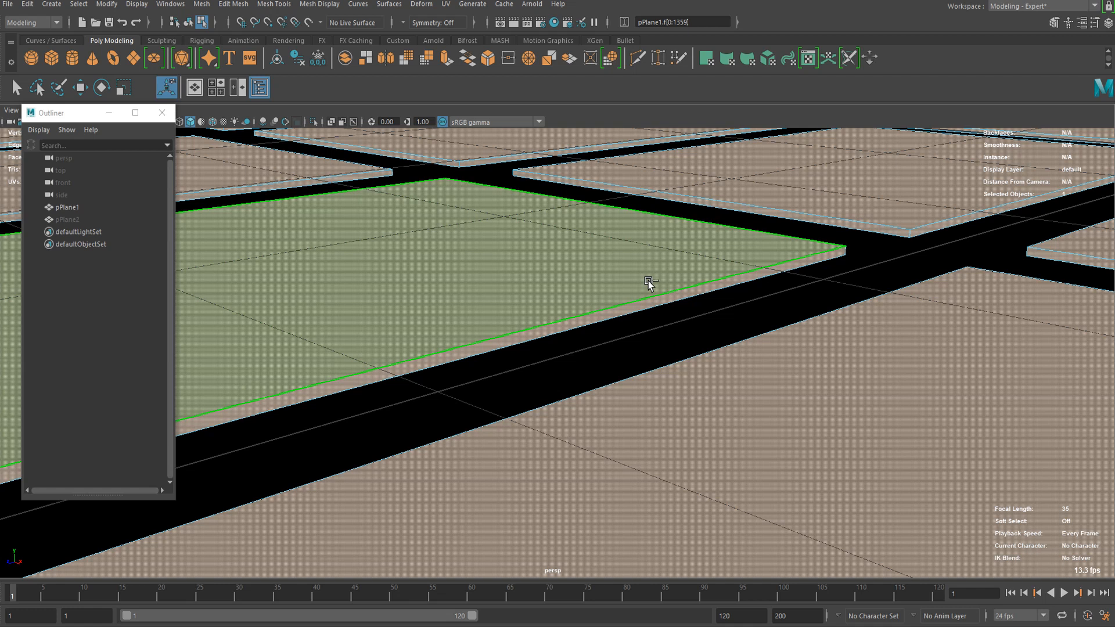
pyautogui.keyDown('alt'); pyautogui.moveTo(649, 280); pyautogui.dragTo(901, 134, button='middle'); pyautogui.keyUp('alt')
pyautogui.scroll(-6, 534, 326)
# - Select the blocks' top outline edges in edge mode and invert the edge selection
pyautogui.rightClick(538, 309)
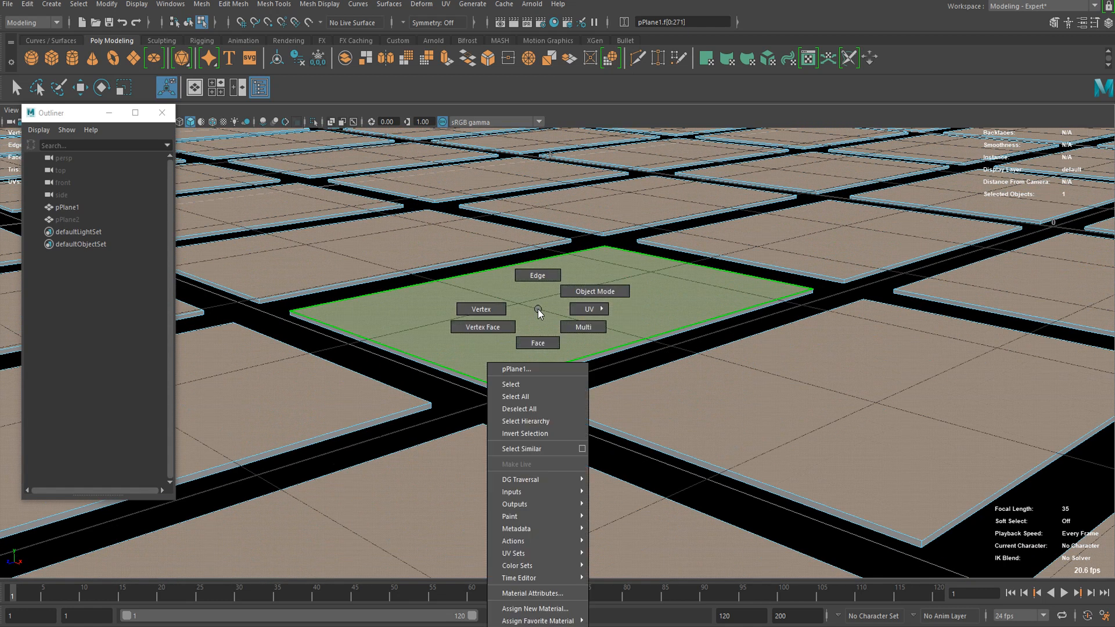
pyautogui.moveTo(531, 277); pyautogui.dragTo(531, 276, button='right')
pyautogui.scroll(-15, 535, 323)
pyautogui.moveTo(316, 138); pyautogui.dragTo(806, 508)
pyautogui.scroll(15, 605, 386)
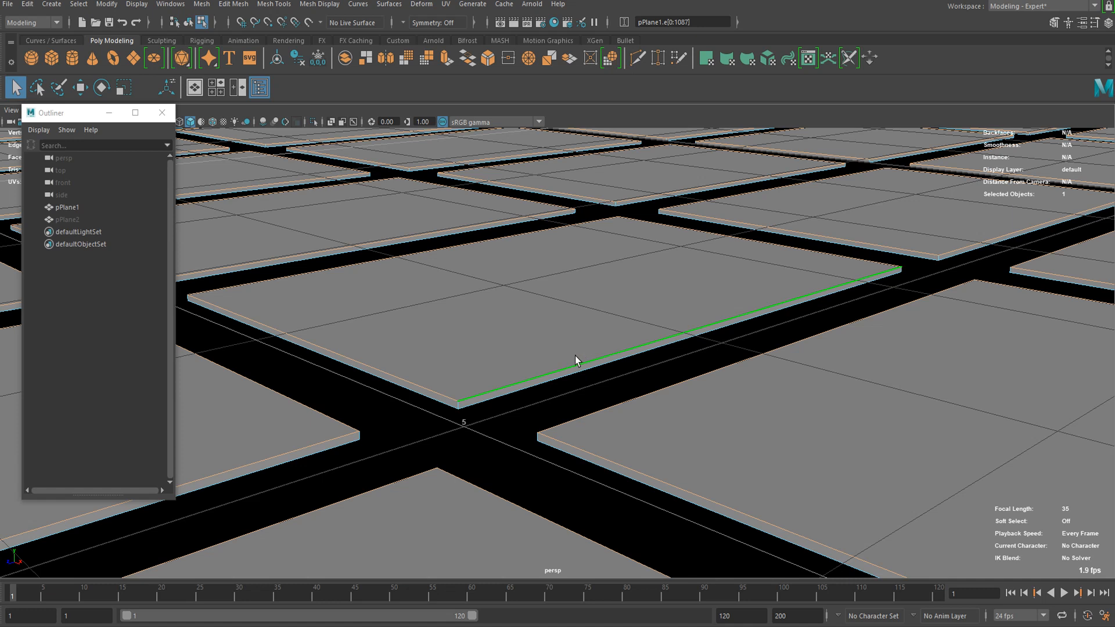
pyautogui.scroll(2, 312, 407)
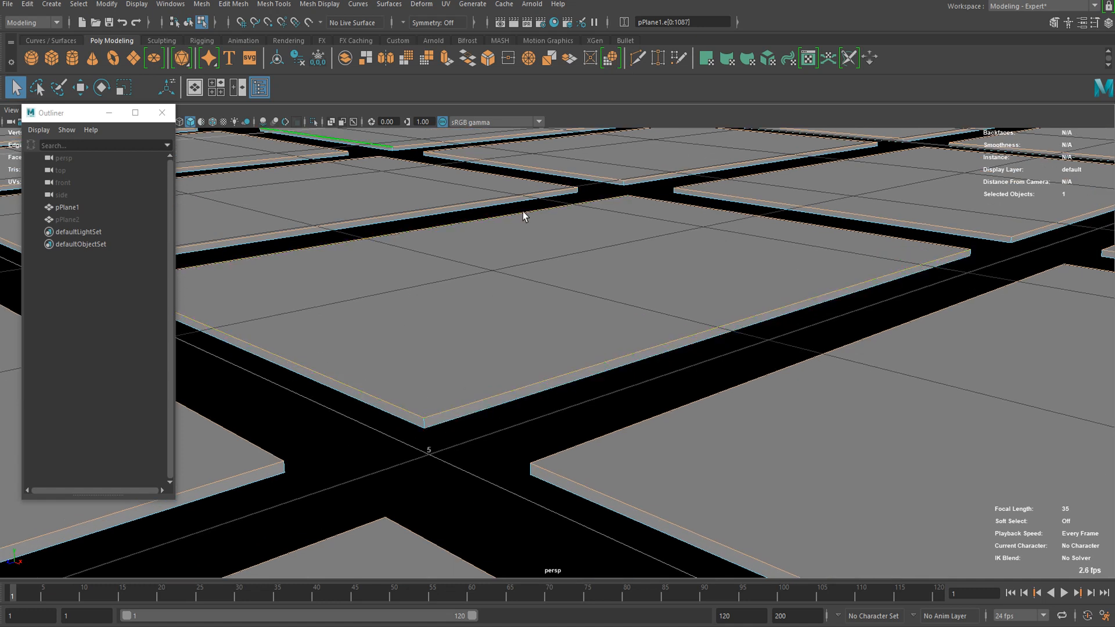
pyautogui.scroll(2, 542, 289)
pyautogui.moveTo(363, 301); pyautogui.dragTo(372, 434, button='right')
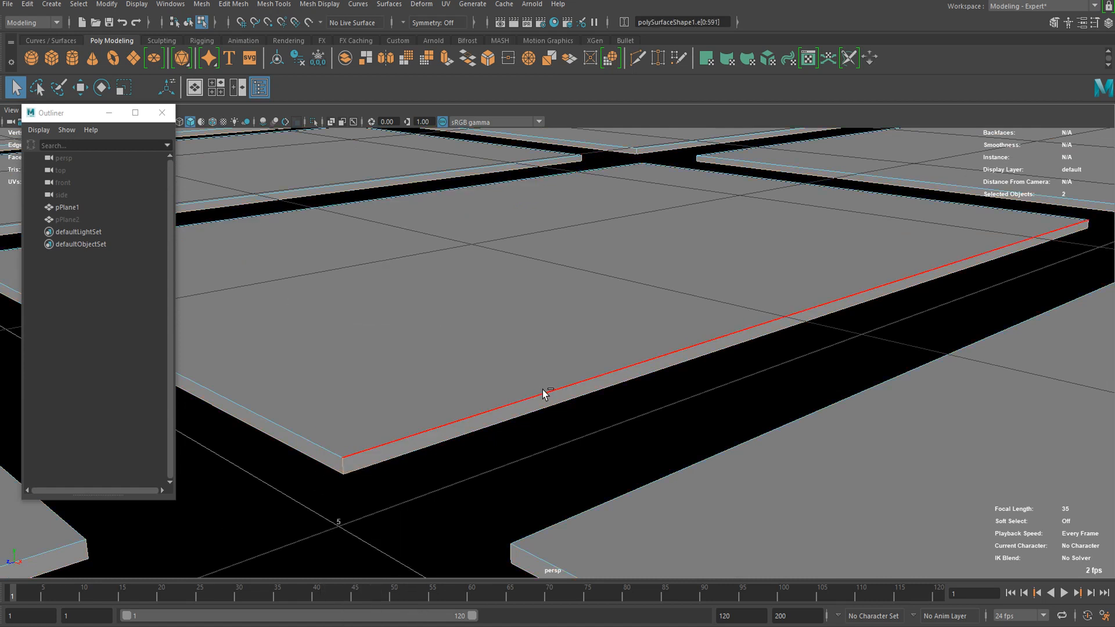
# - Try to bevel the selected block edges, reducing the fraction to 0, and undo the bevel
pyautogui.hotkey('ctrl', 'b')
pyautogui.scroll(-3, 462, 402)
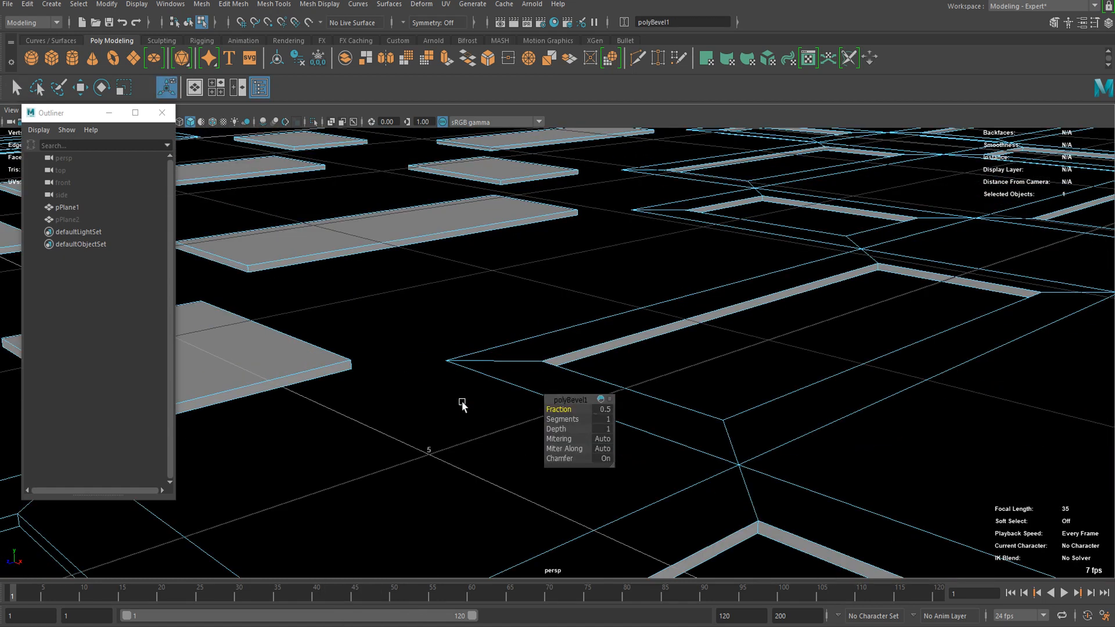
pyautogui.moveTo(551, 409); pyautogui.dragTo(580, 406)
pyautogui.hotkey('ctrl', 'z')
pyautogui.scroll(-8, 427, 388)
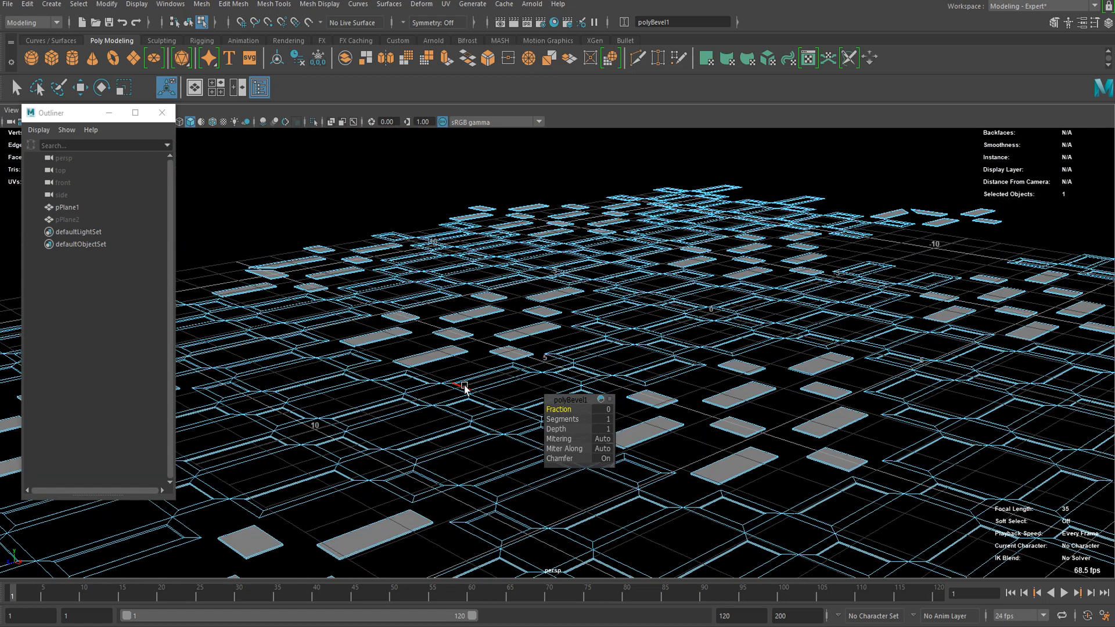
pyautogui.scroll(4, 463, 387)
pyautogui.hotkey('ctrl', 'z')
pyautogui.scroll(6, 467, 378)
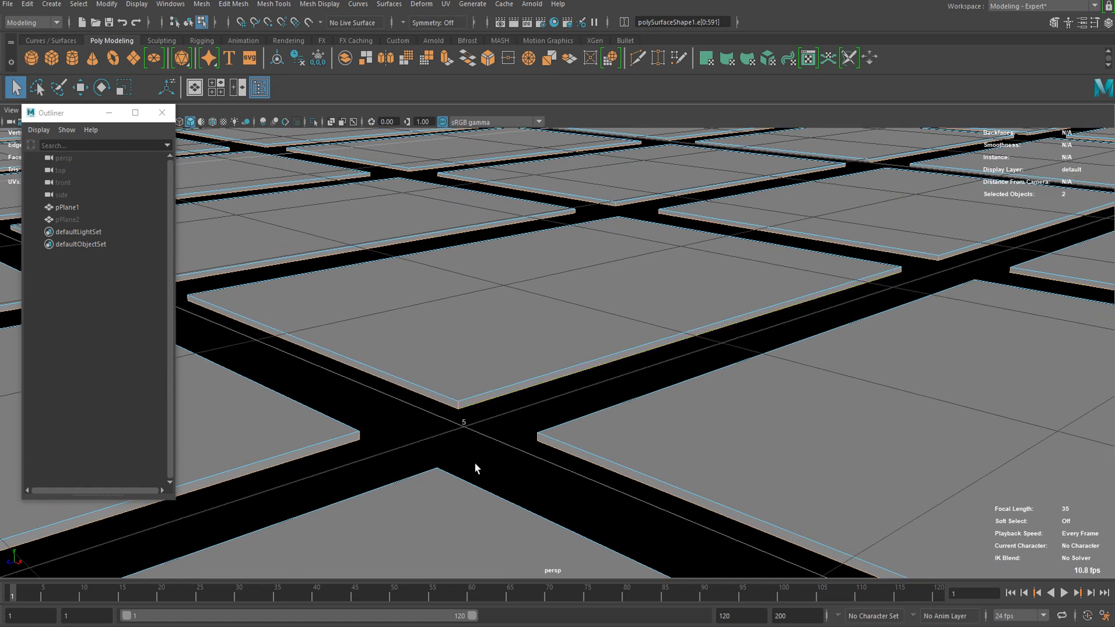
# - Look closely at a block corner and select all edges of the blocks in pPlane1
pyautogui.scroll(-1, 445, 378)
pyautogui.keyDown('alt'); pyautogui.moveTo(395, 401); pyautogui.dragTo(764, 343, button='middle'); pyautogui.keyUp('alt')
pyautogui.moveTo(439, 378)
pyautogui.keyDown('alt'); pyautogui.mouseDown()
pyautogui.moveTo(491, 356)
pyautogui.moveTo(450, 370)
pyautogui.mouseUp(); pyautogui.keyUp('alt')
pyautogui.keyDown('alt'); pyautogui.moveTo(450, 371); pyautogui.dragTo(634, 362, button='right'); pyautogui.keyUp('alt')
pyautogui.keyDown('alt'); pyautogui.moveTo(634, 357); pyautogui.dragTo(723, 436, button='middle'); pyautogui.keyUp('alt')
pyautogui.scroll(2, 697, 371)
pyautogui.scroll(2, 453, 401)
pyautogui.keyDown('alt'); pyautogui.moveTo(682, 334); pyautogui.dragTo(518, 359, button='middle'); pyautogui.keyUp('alt')
pyautogui.scroll(3, 517, 359)
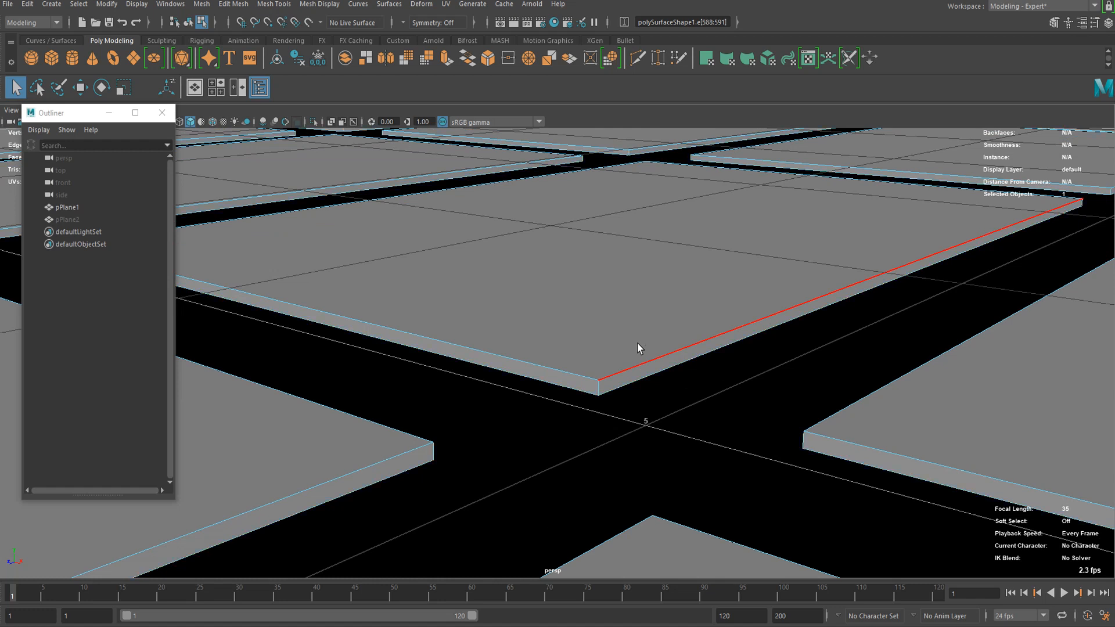
pyautogui.scroll(-15, 552, 302)
pyautogui.moveTo(372, 250); pyautogui.dragTo(706, 481)
pyautogui.scroll(10, 650, 375)
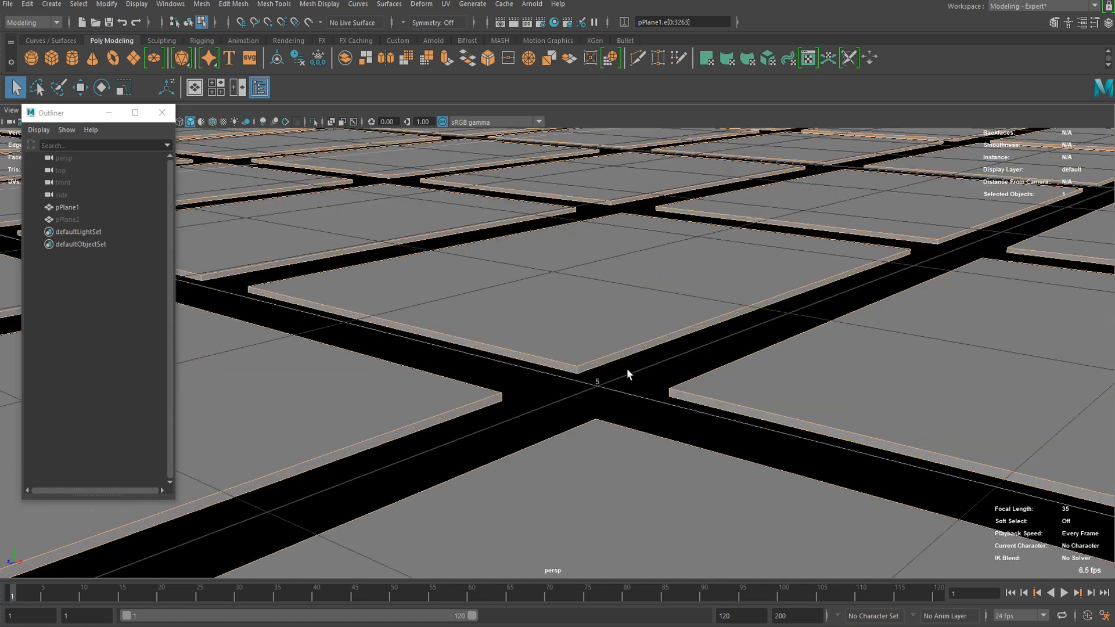
pyautogui.scroll(3, 628, 368)
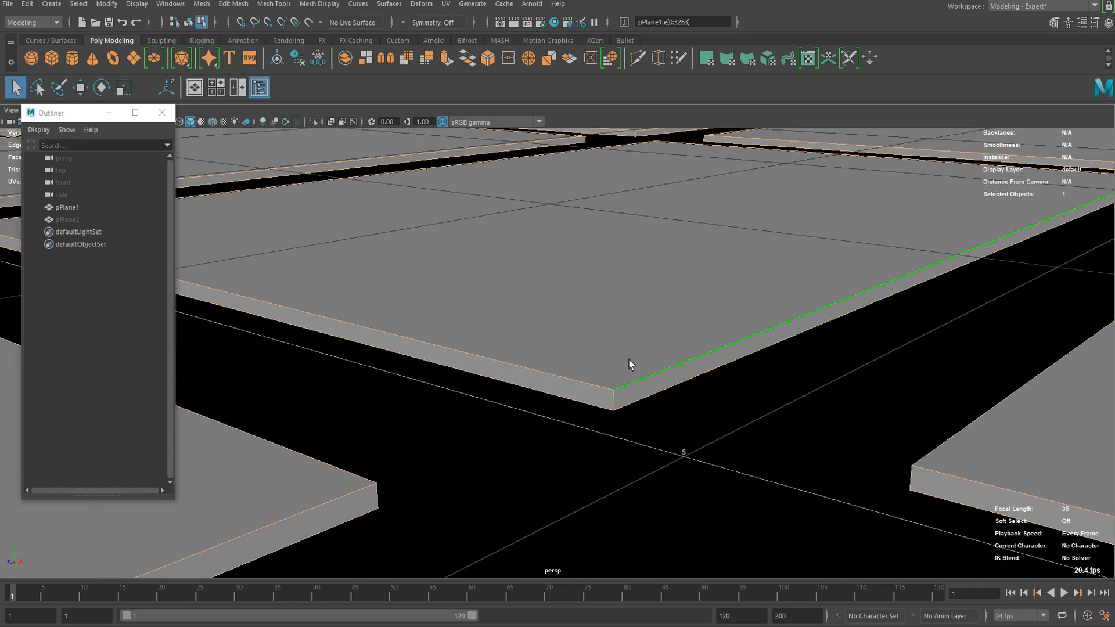
# - Isolate the vertical corner edges using similar and inverted selection, then try a bevel at fraction 0.5 and undo it
pyautogui.keyDown('ctrl'); pyautogui.click(734, 253); pyautogui.keyUp('ctrl')
pyautogui.rightClick(683, 270)
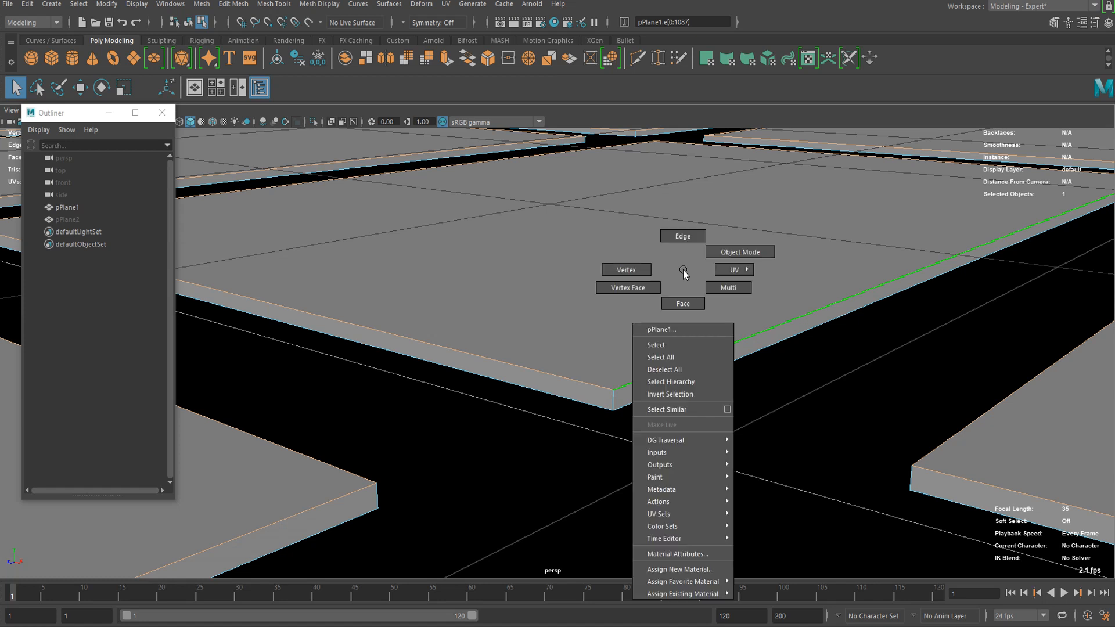
pyautogui.click(685, 407)
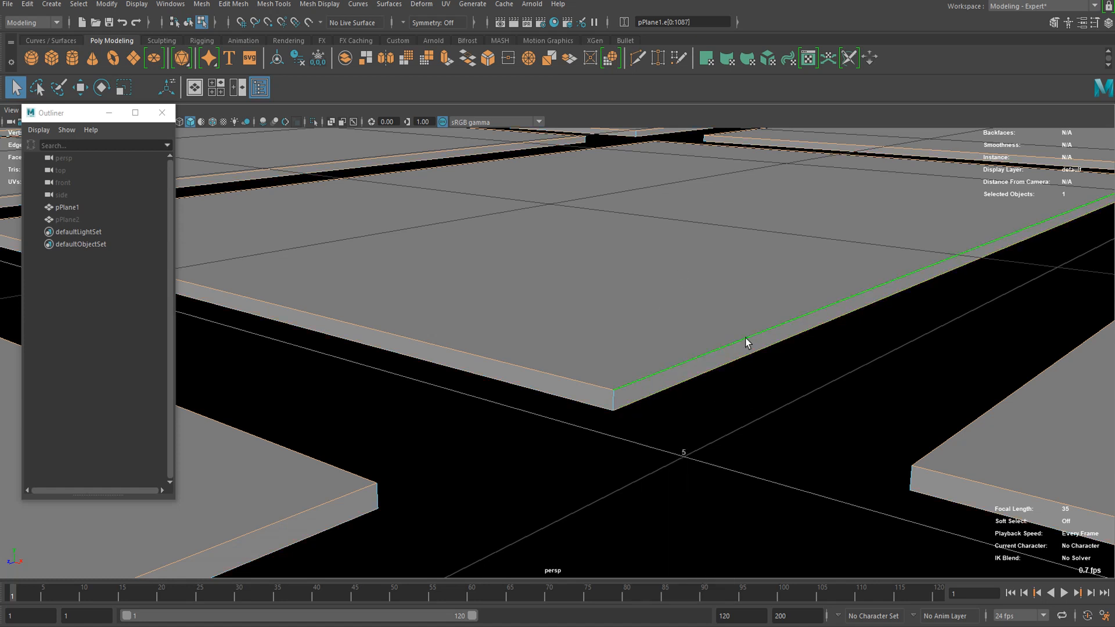
pyautogui.rightClick(688, 272)
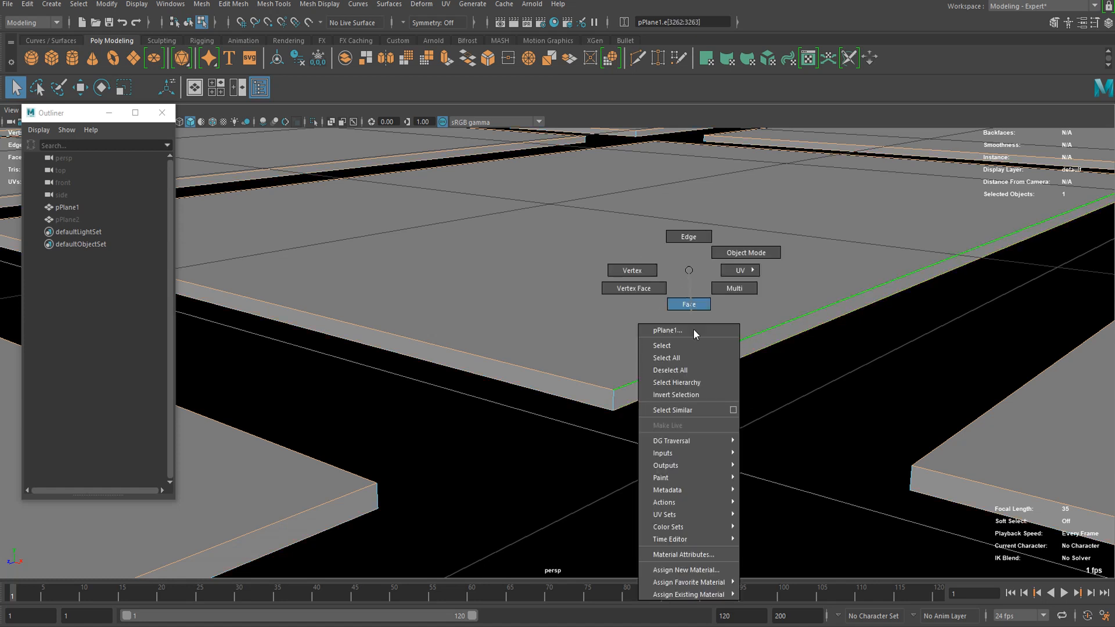
pyautogui.click(665, 394)
pyautogui.scroll(2, 767, 351)
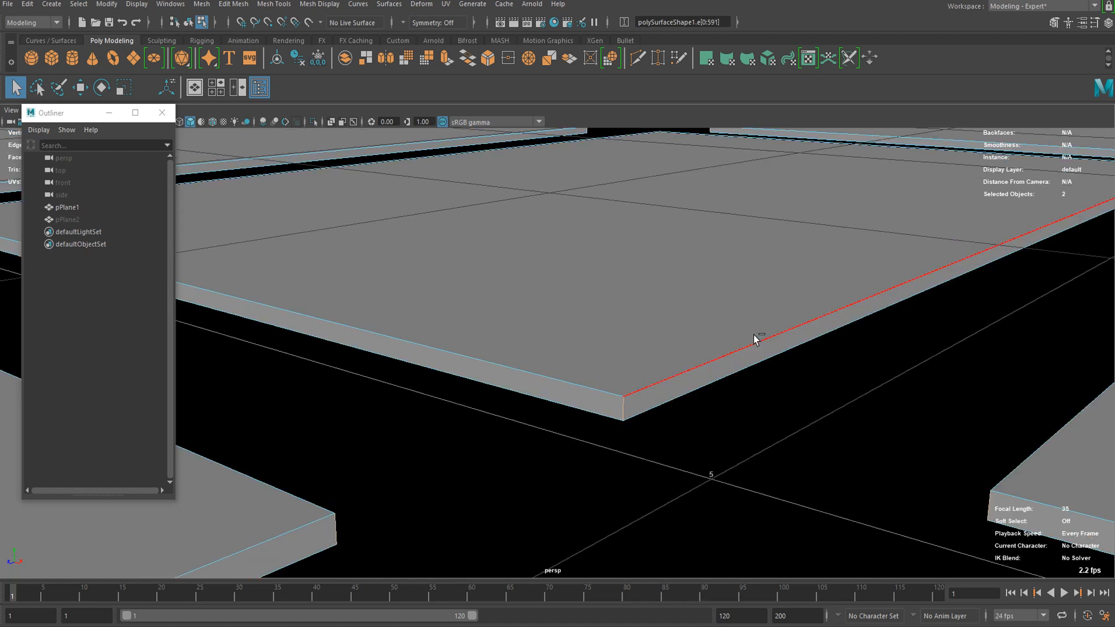
pyautogui.scroll(-6, 652, 344)
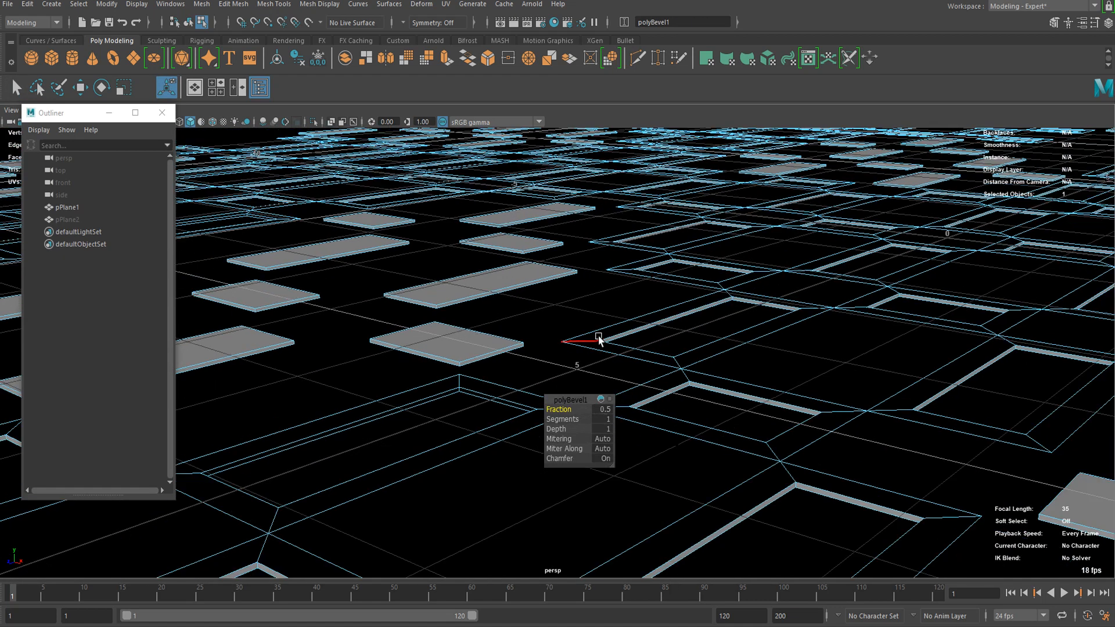
pyautogui.hotkey('ctrl', 'z')
# - Return pPlane1 to object mode and freeze its transformations
pyautogui.moveTo(518, 305); pyautogui.dragTo(642, 206, button='right')
pyautogui.click(314, 61)
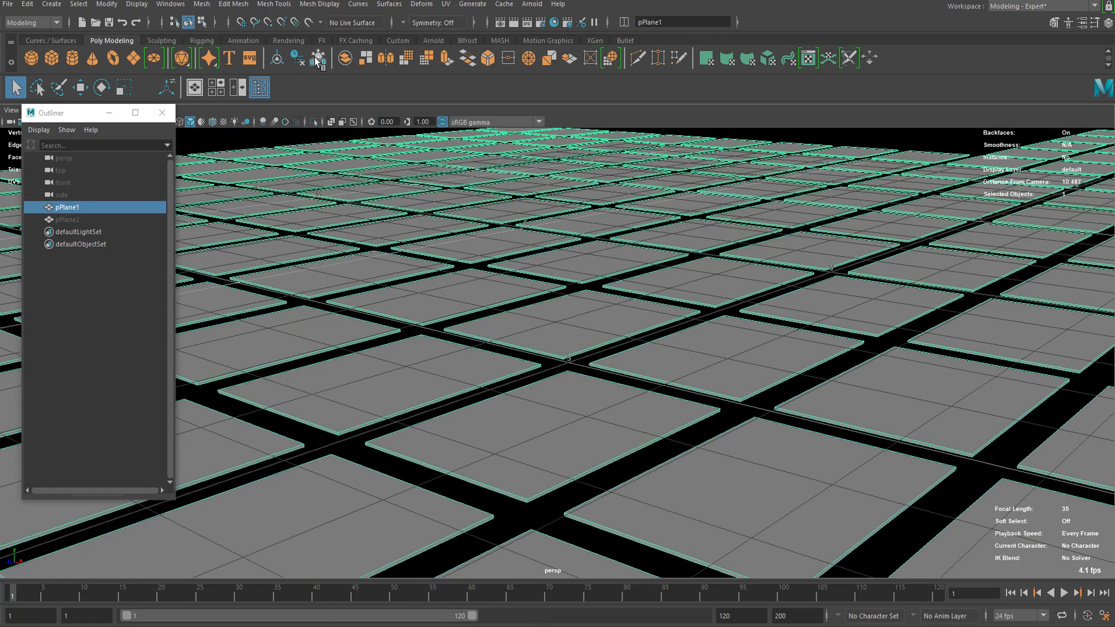
pyautogui.scroll(3, 695, 326)
pyautogui.scroll(-2, 695, 326)
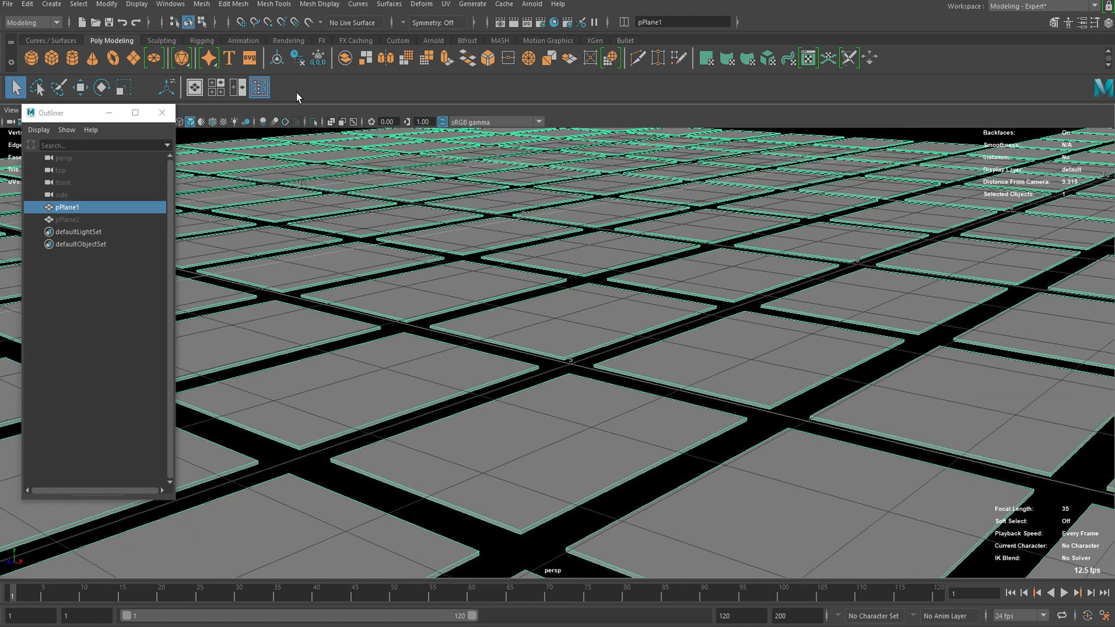
pyautogui.scroll(-3, 590, 319)
# - Bevel the vertical corner edges of all blocks in edge mode with a fraction of 0.14
pyautogui.moveTo(553, 290); pyautogui.dragTo(563, 227, button='right')
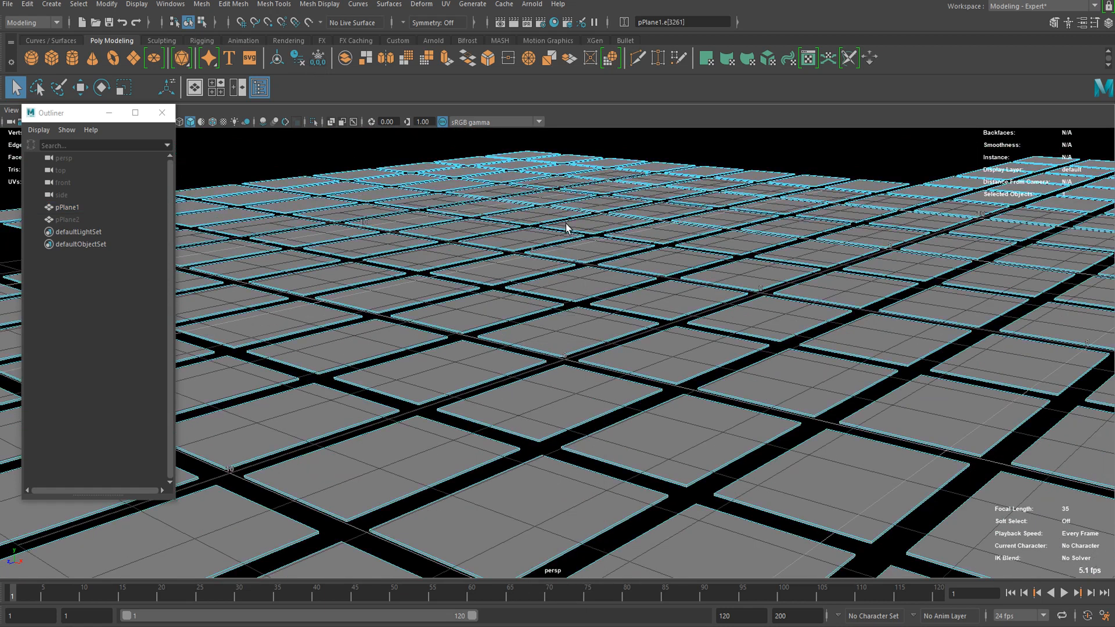
pyautogui.scroll(4, 556, 332)
pyautogui.scroll(5, 724, 263)
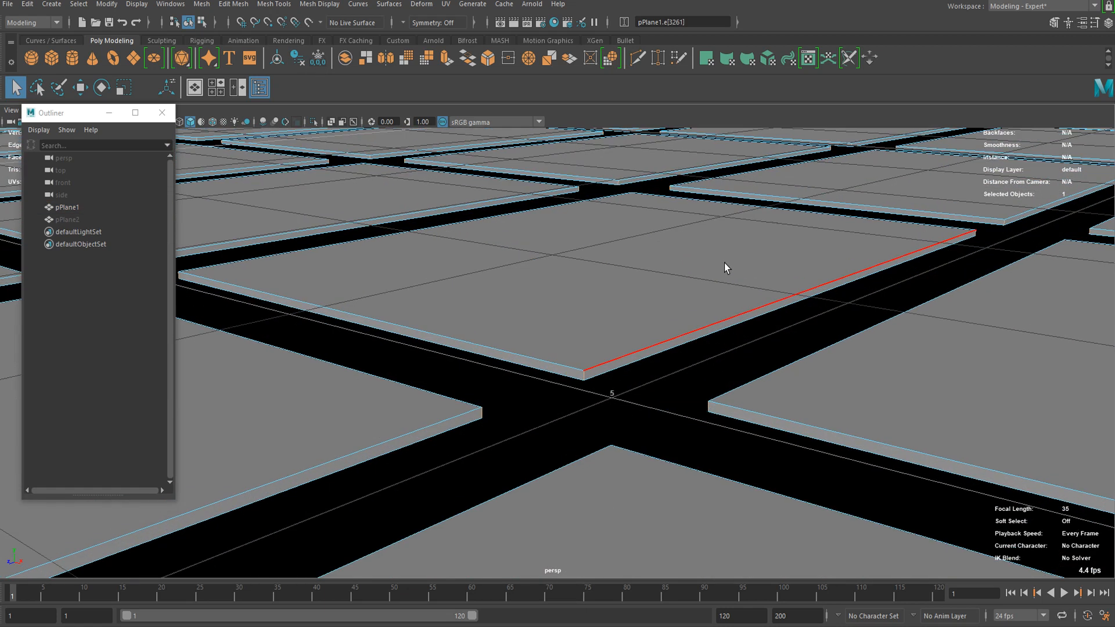
pyautogui.hotkey('ctrl', 'b')
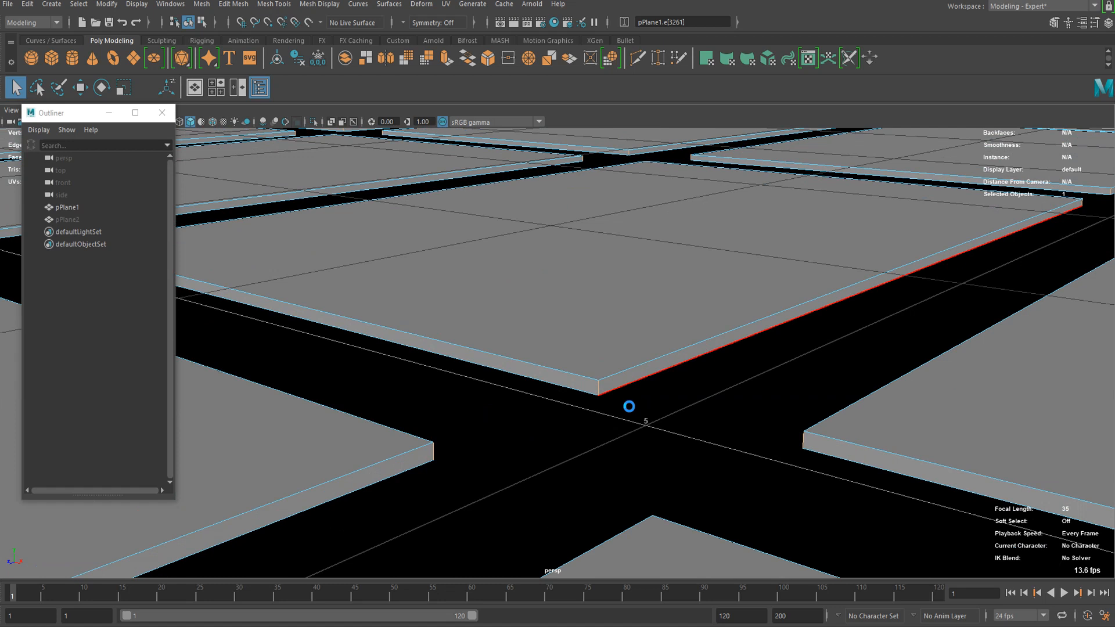
pyautogui.scroll(-1, 615, 409)
pyautogui.moveTo(572, 402); pyautogui.dragTo(531, 403, button='middle')
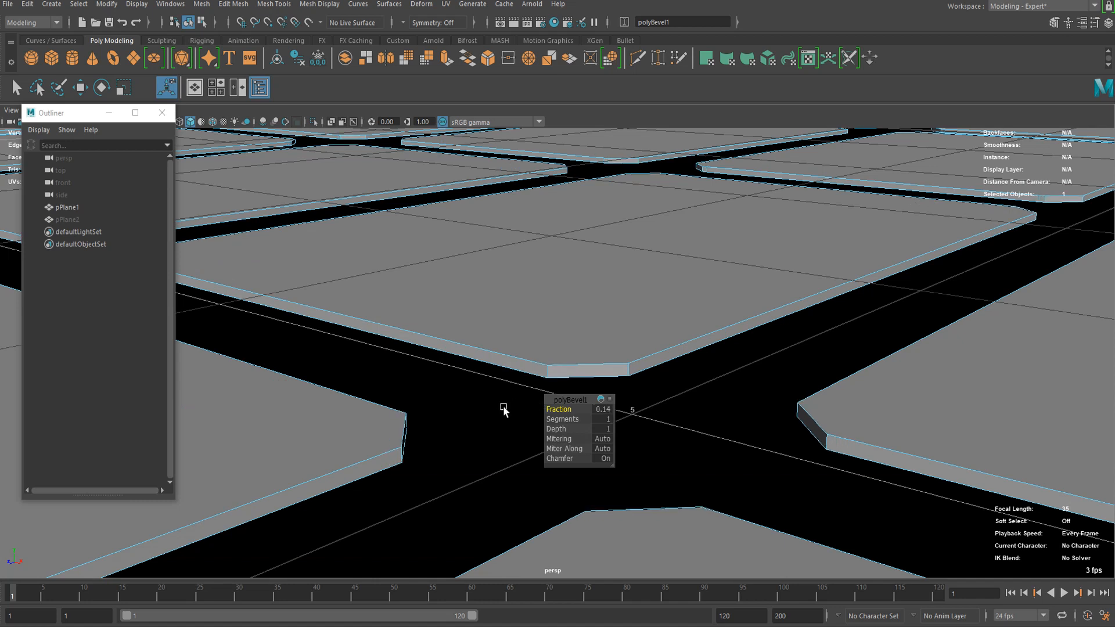
# - Round the block corners by setting the bevel's fraction to 0.18 and its segments to 3
pyautogui.keyDown('alt'); pyautogui.moveTo(504, 411); pyautogui.dragTo(447, 374, button='right'); pyautogui.keyUp('alt')
pyautogui.keyDown('alt'); pyautogui.moveTo(447, 374); pyautogui.dragTo(359, 446); pyautogui.keyUp('alt')
pyautogui.keyDown('alt'); pyautogui.moveTo(359, 446); pyautogui.dragTo(481, 422, button='right'); pyautogui.keyUp('alt')
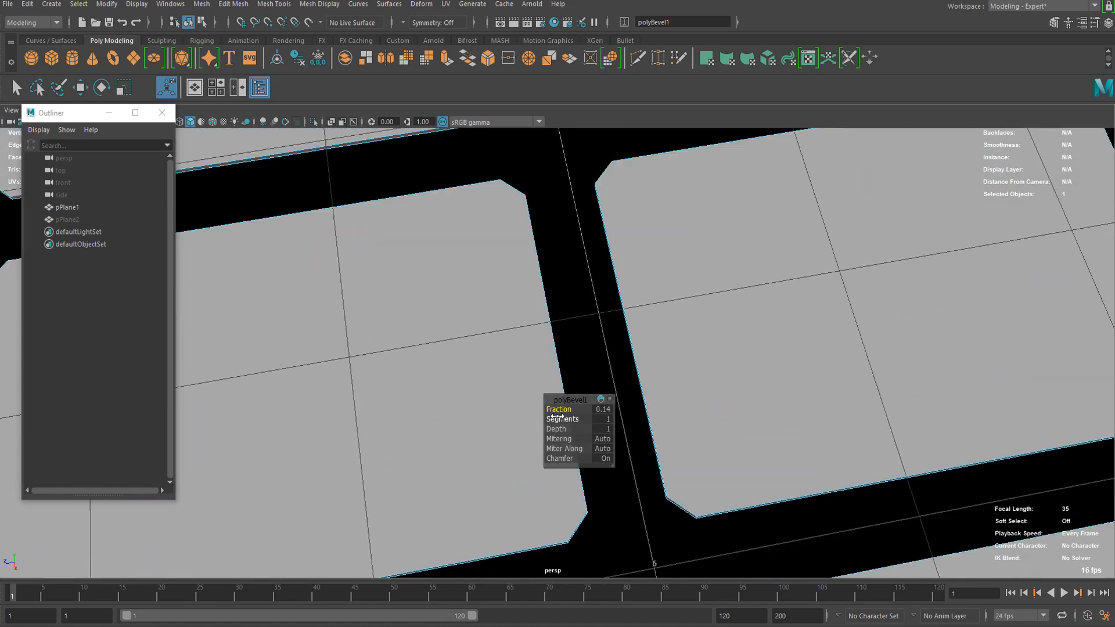
pyautogui.moveTo(554, 410); pyautogui.dragTo(600, 423, button='middle')
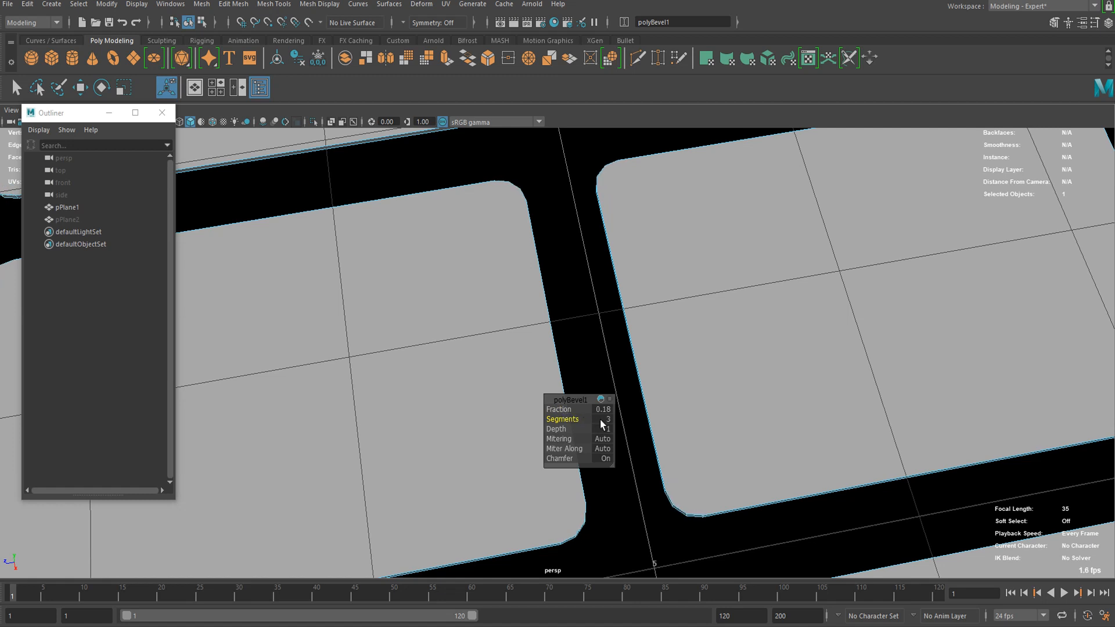
# - Check the rounded blocks across the layout, then switch to face mode with all faces of pPlane1 selected
pyautogui.scroll(-10, 468, 326)
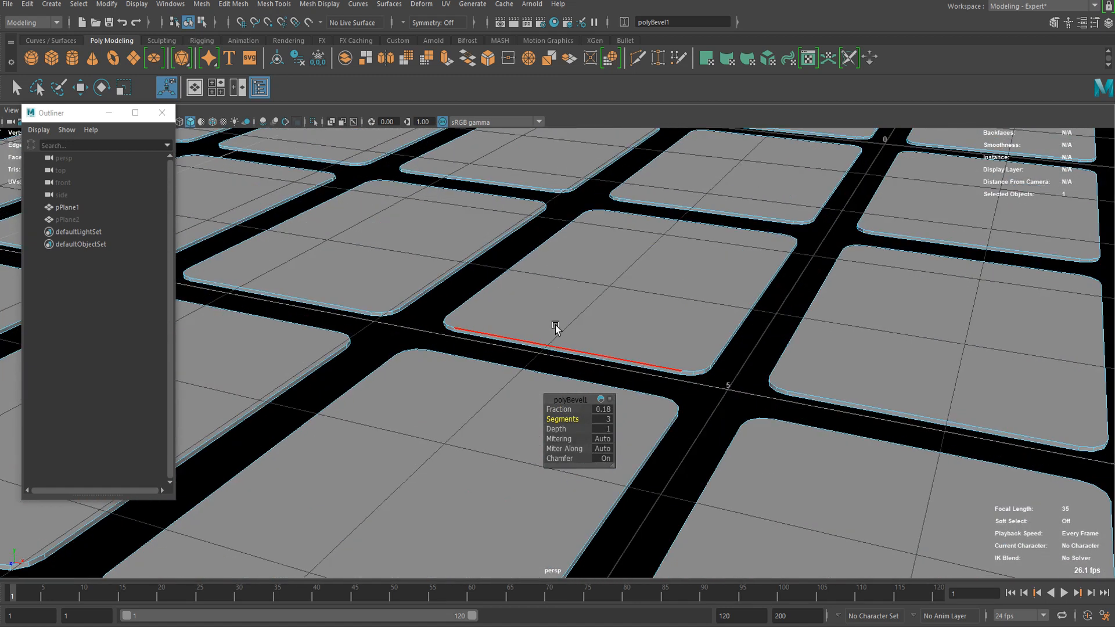
pyautogui.keyDown('alt'); pyautogui.moveTo(511, 356); pyautogui.dragTo(481, 364); pyautogui.keyUp('alt')
pyautogui.scroll(-6, 505, 361)
pyautogui.scroll(-5, 482, 364)
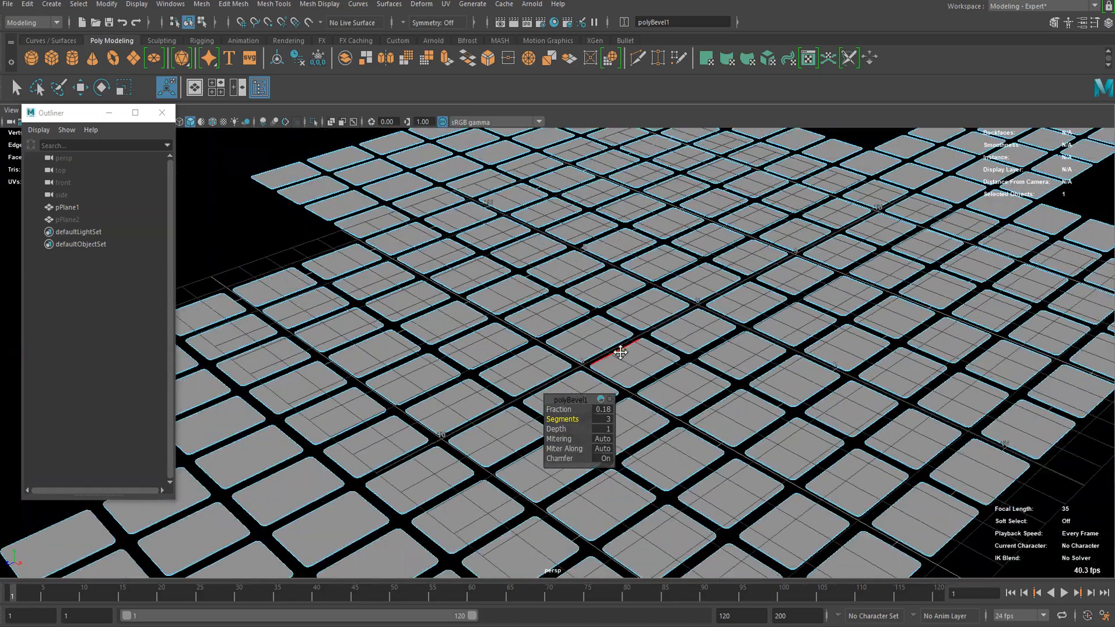
pyautogui.keyDown('alt'); pyautogui.moveTo(623, 349); pyautogui.dragTo(520, 304, button='middle'); pyautogui.keyUp('alt')
pyautogui.moveTo(537, 263); pyautogui.dragTo(539, 293, button='right')
pyautogui.scroll(6, 496, 310)
pyautogui.scroll(3, 495, 314)
pyautogui.keyDown('alt'); pyautogui.moveTo(496, 314); pyautogui.dragTo(465, 331); pyautogui.keyUp('alt')
pyautogui.keyDown('alt'); pyautogui.moveTo(465, 331); pyautogui.dragTo(438, 377, button='middle'); pyautogui.keyUp('alt')
pyautogui.scroll(4, 407, 362)
pyautogui.keyDown('alt'); pyautogui.moveTo(377, 343); pyautogui.dragTo(580, 321, button='middle'); pyautogui.keyUp('alt')
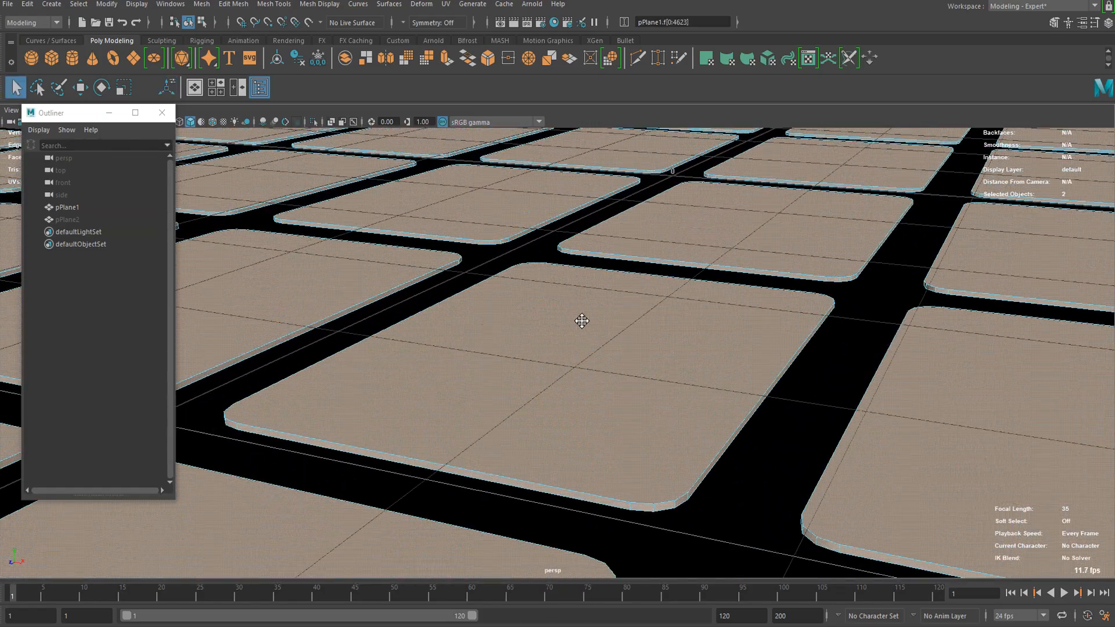
# - Assign a new aiStandardSurface material to all faces of pPlane1 and set its base color to red
pyautogui.scroll(-8, 508, 311)
pyautogui.keyDown('alt'); pyautogui.moveTo(498, 318); pyautogui.dragTo(600, 316, button='middle'); pyautogui.keyUp('alt')
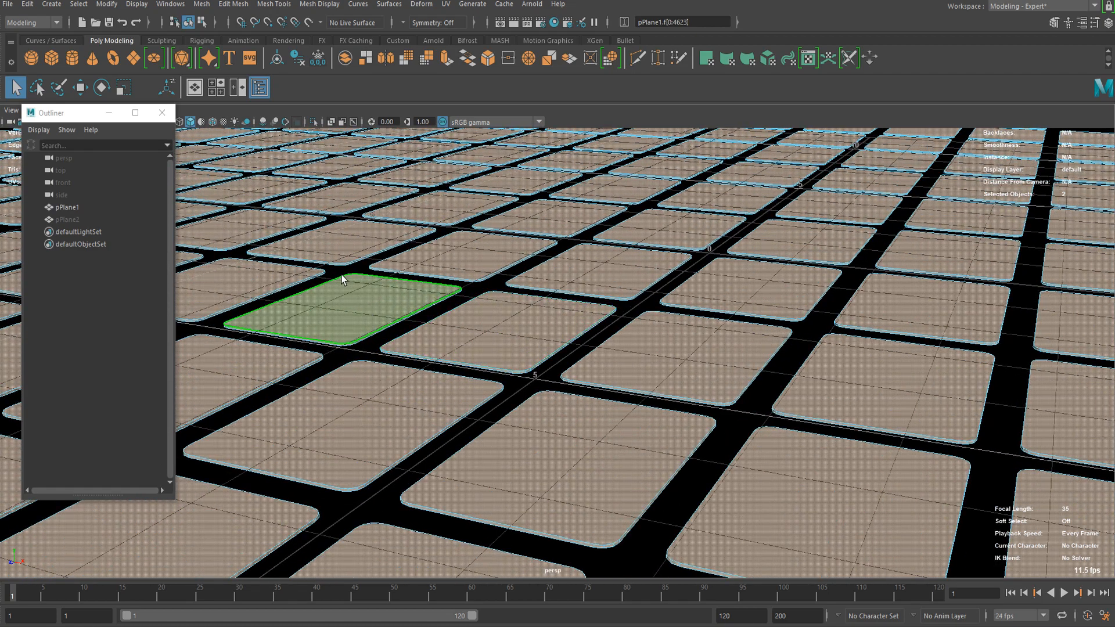
pyautogui.scroll(3, 406, 320)
pyautogui.scroll(-8, 462, 314)
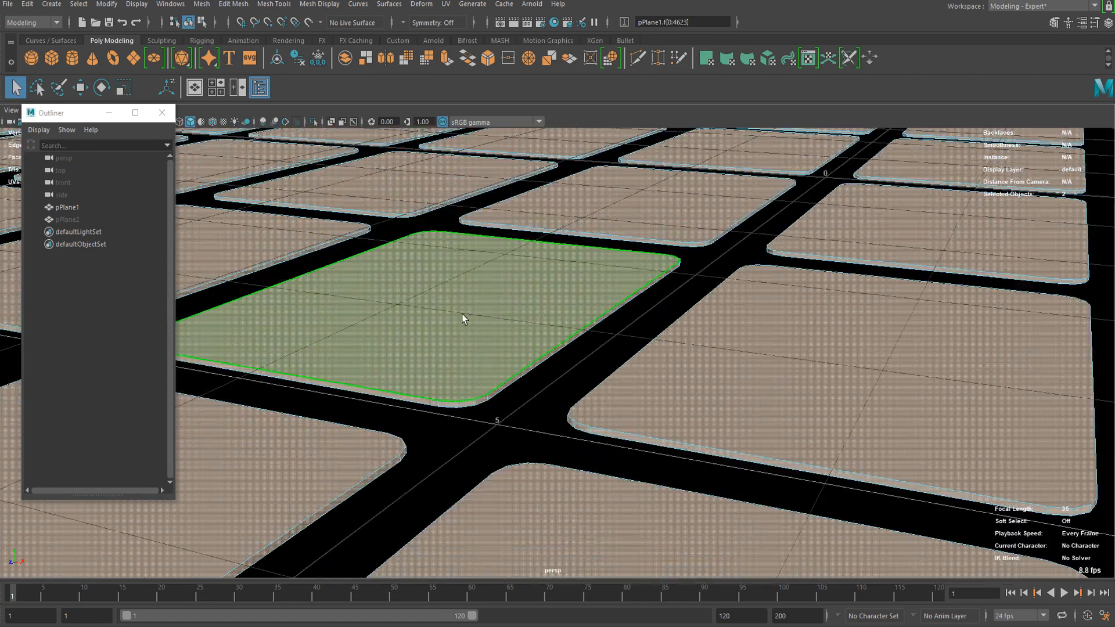
pyautogui.scroll(-10, 464, 313)
pyautogui.scroll(12, 581, 407)
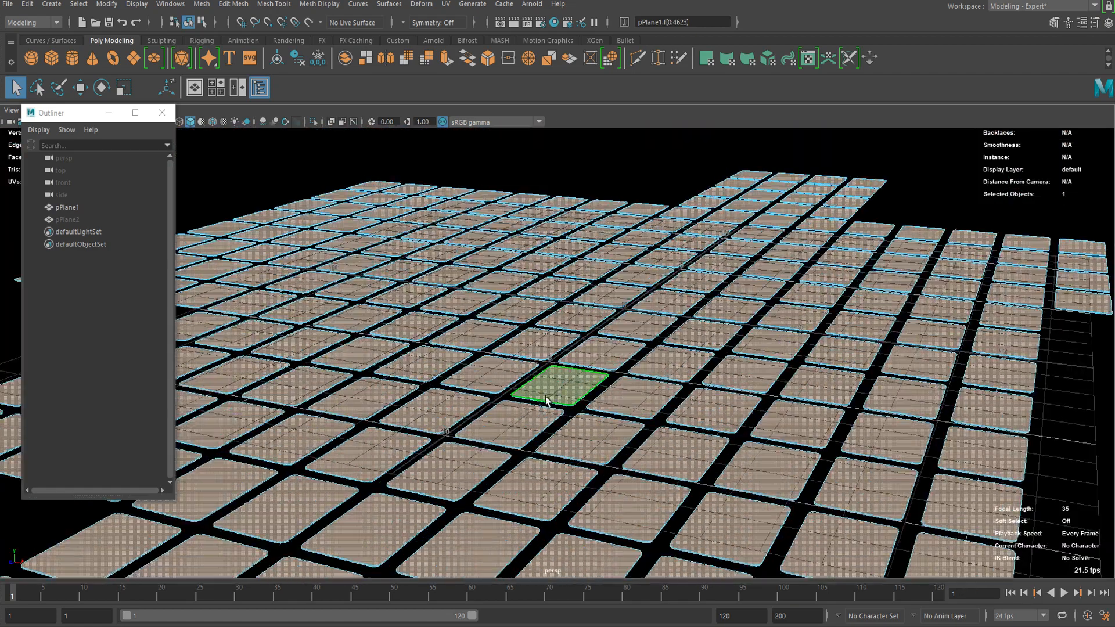
pyautogui.scroll(4, 547, 397)
pyautogui.moveTo(493, 311); pyautogui.dragTo(483, 609, button='right')
pyautogui.click(410, 309)
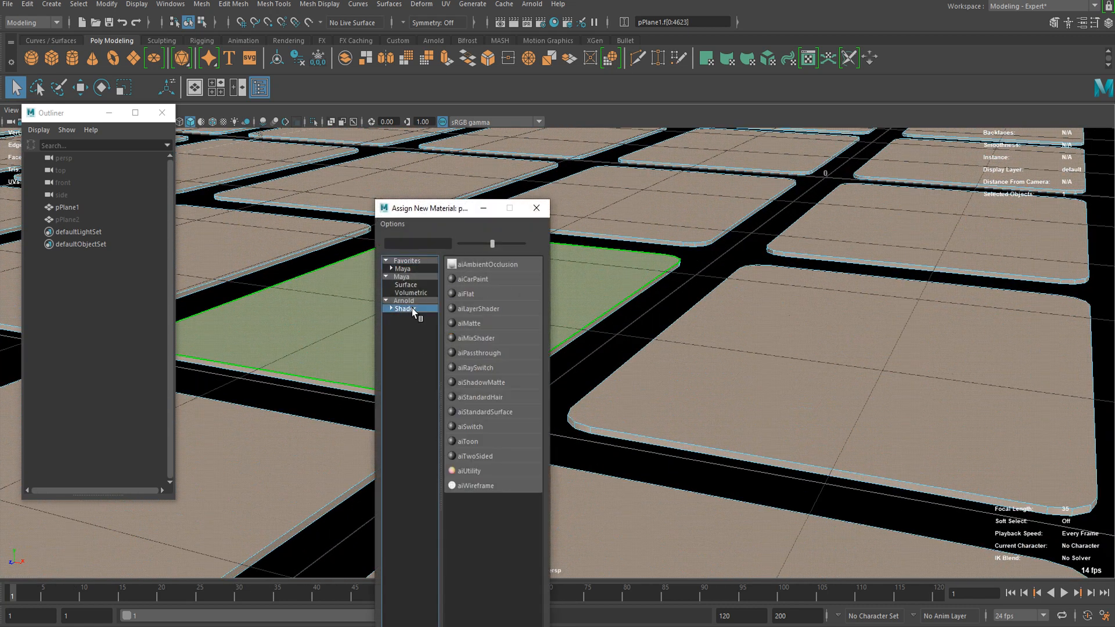
pyautogui.click(488, 413)
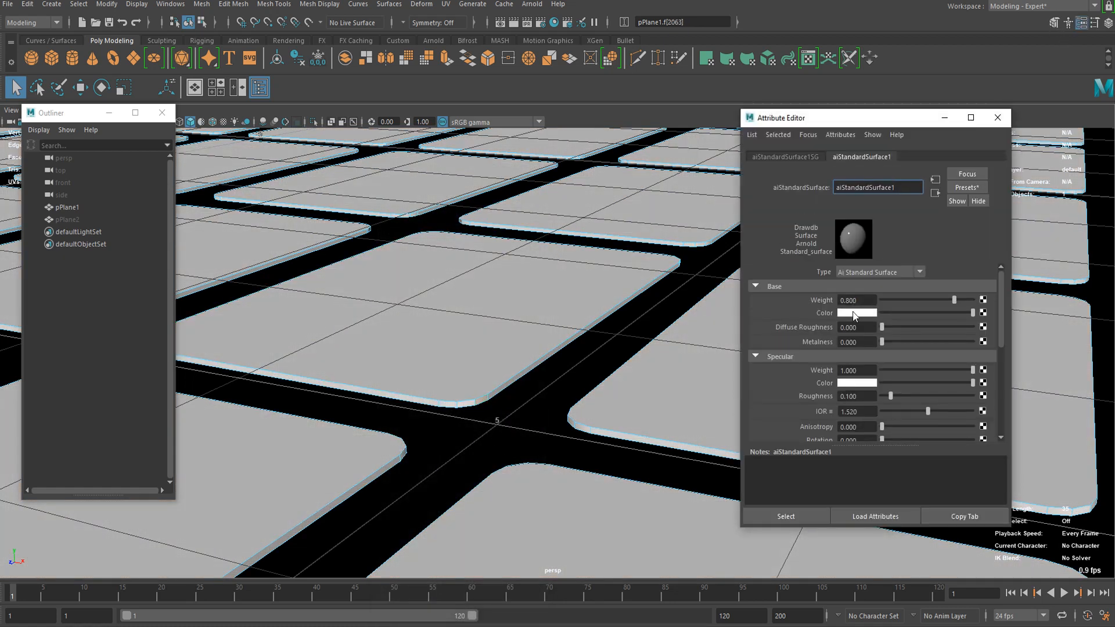
pyautogui.click(857, 312)
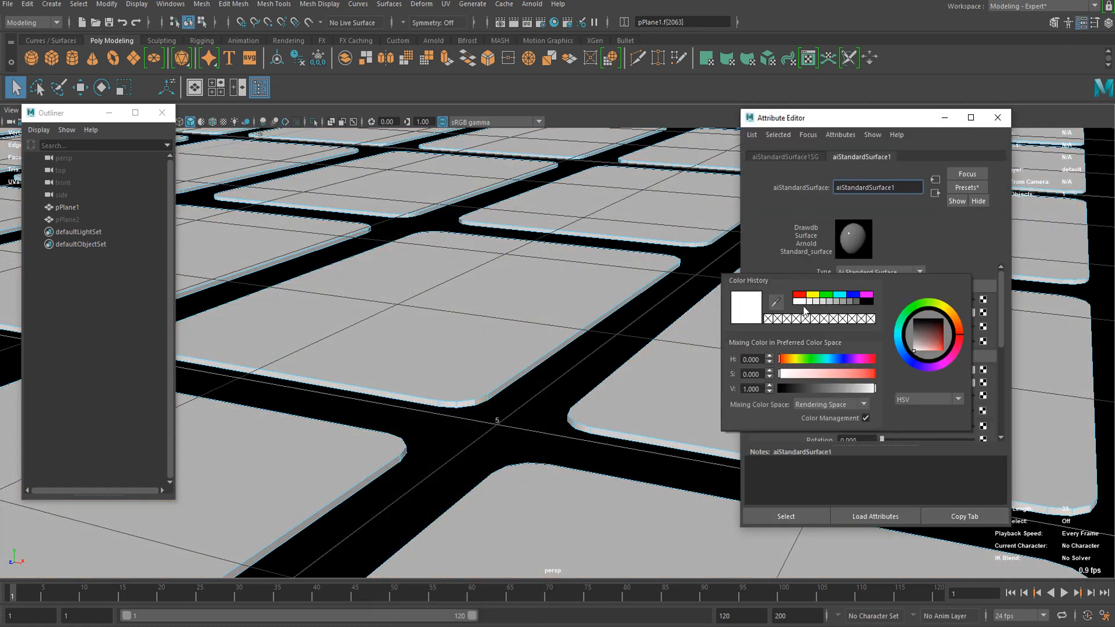
pyautogui.click(804, 298)
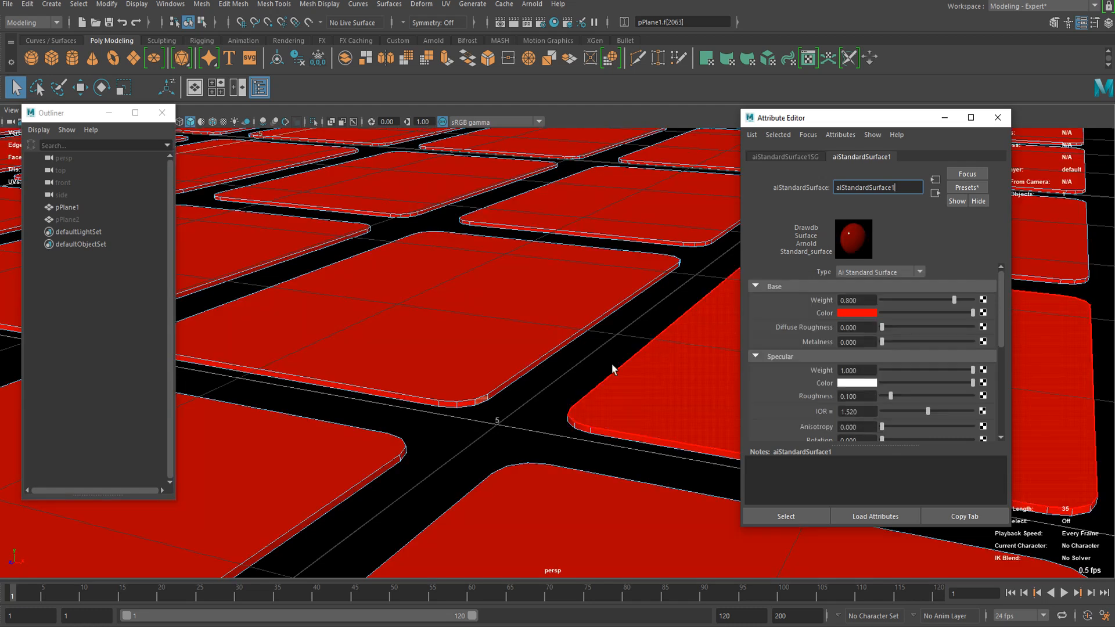
# - Shrink the full face selection to the block tops and bevel their rims with a fraction of 0.2
pyautogui.scroll(-10, 523, 354)
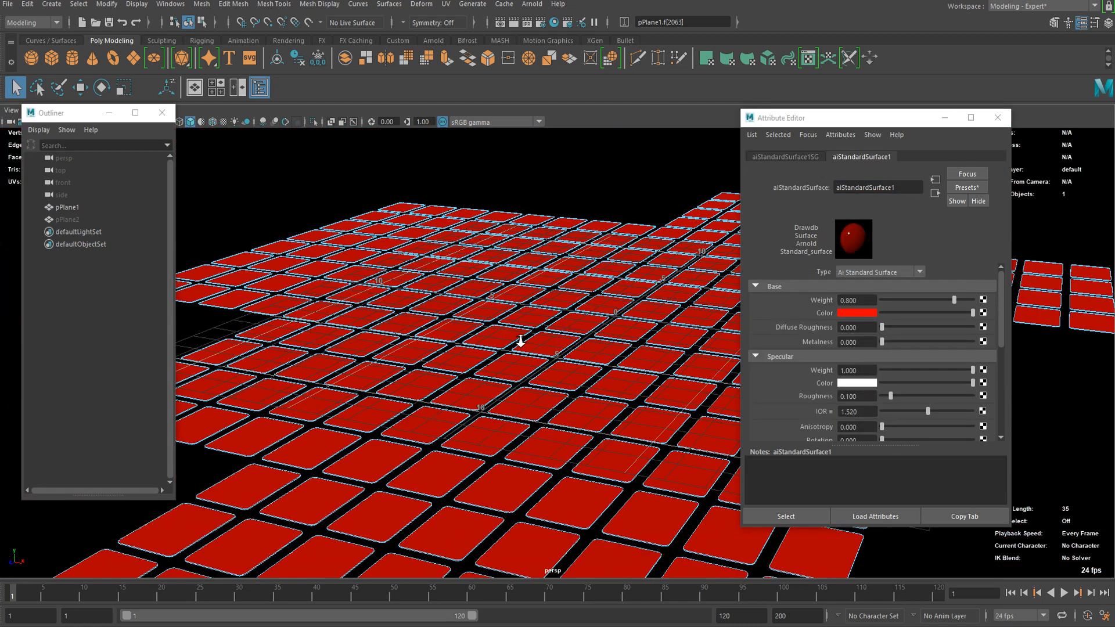
pyautogui.moveTo(406, 226); pyautogui.dragTo(821, 550)
pyautogui.scroll(15, 581, 368)
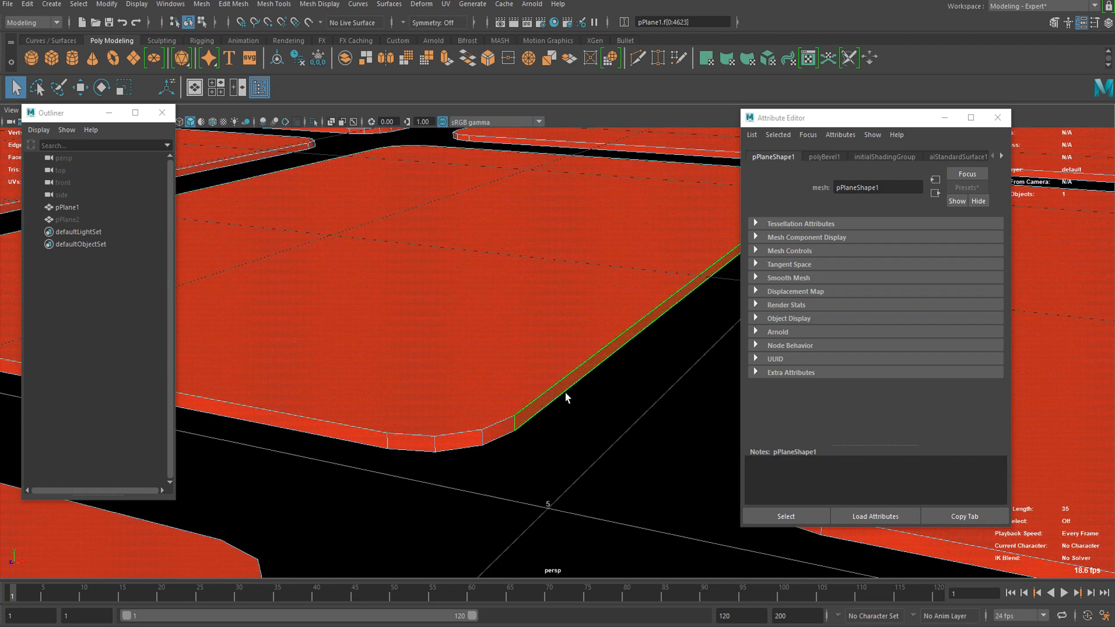
pyautogui.hotkey('shift', ',')
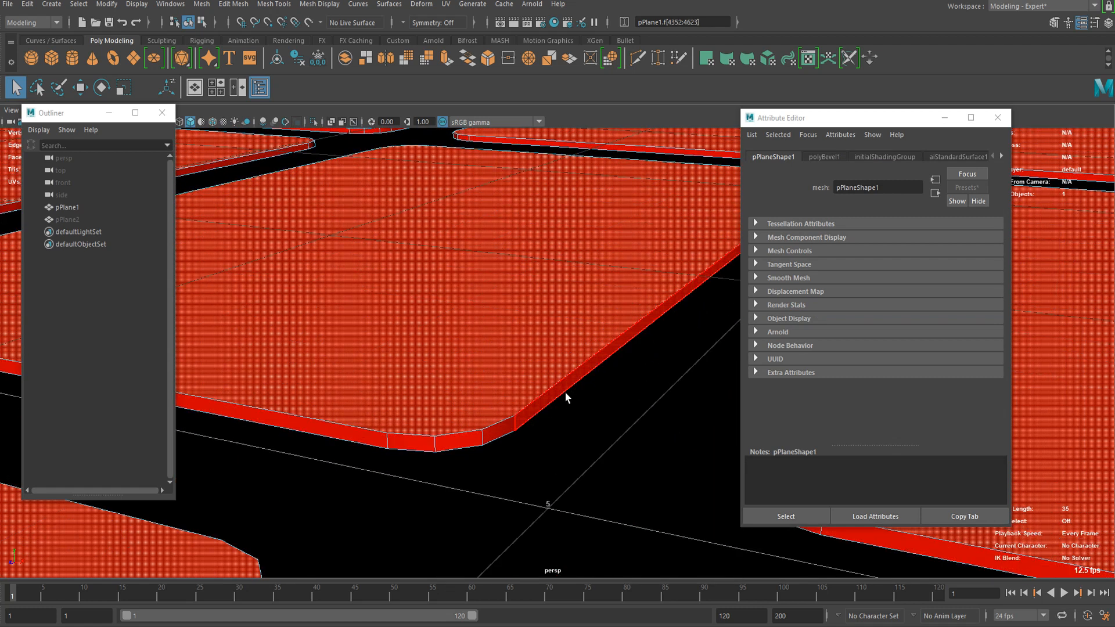
pyautogui.scroll(3, 479, 396)
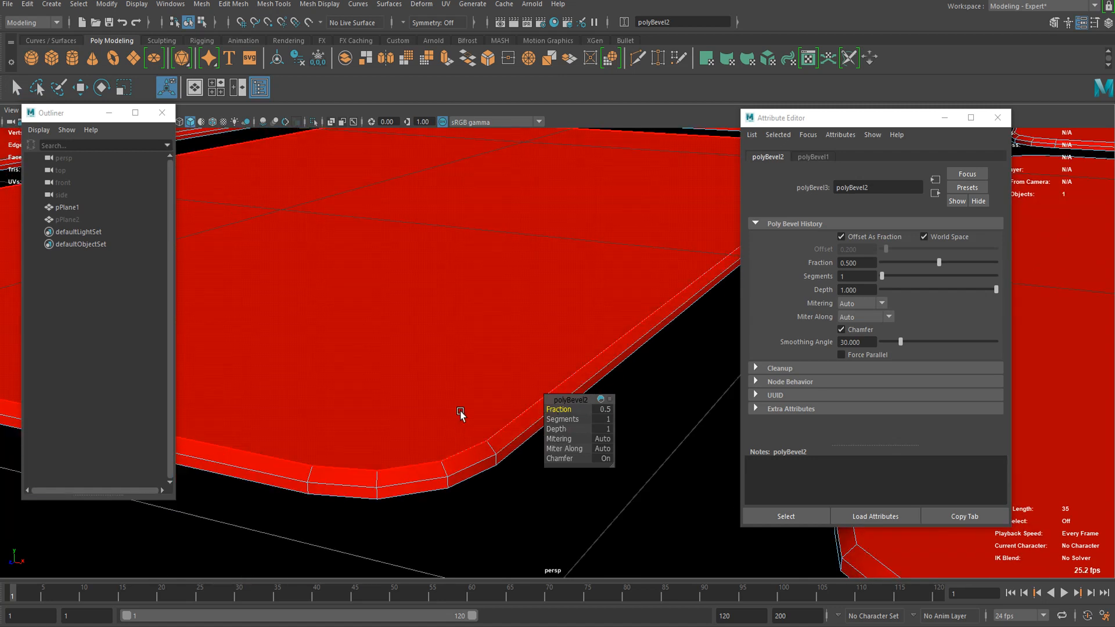
pyautogui.scroll(3, 461, 410)
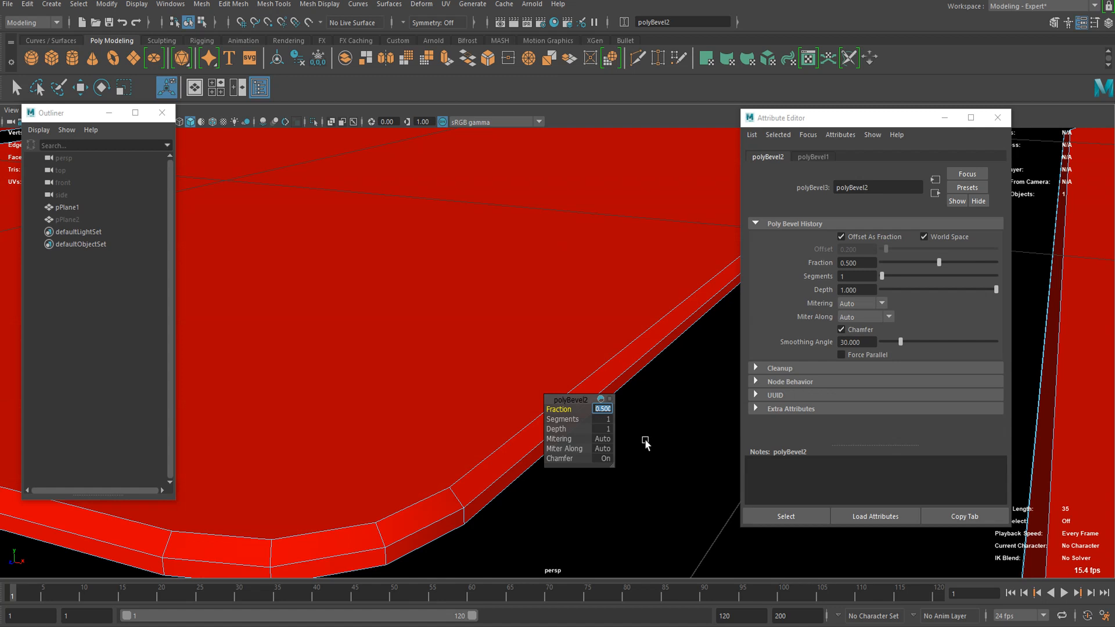
pyautogui.write('.2')
pyautogui.press('Return')
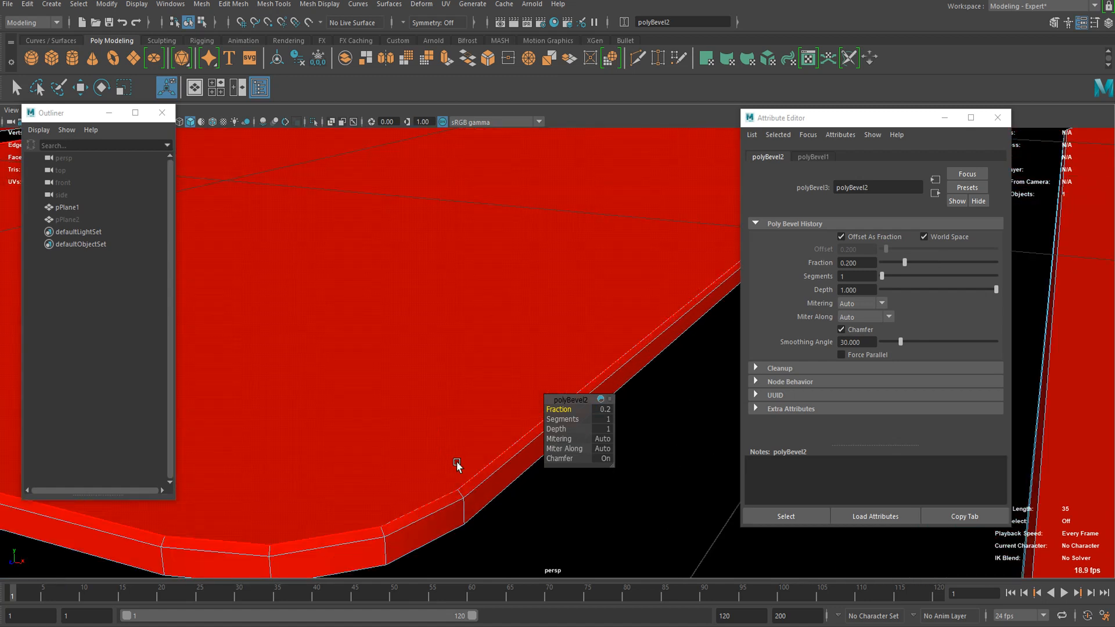
pyautogui.scroll(-8, 433, 372)
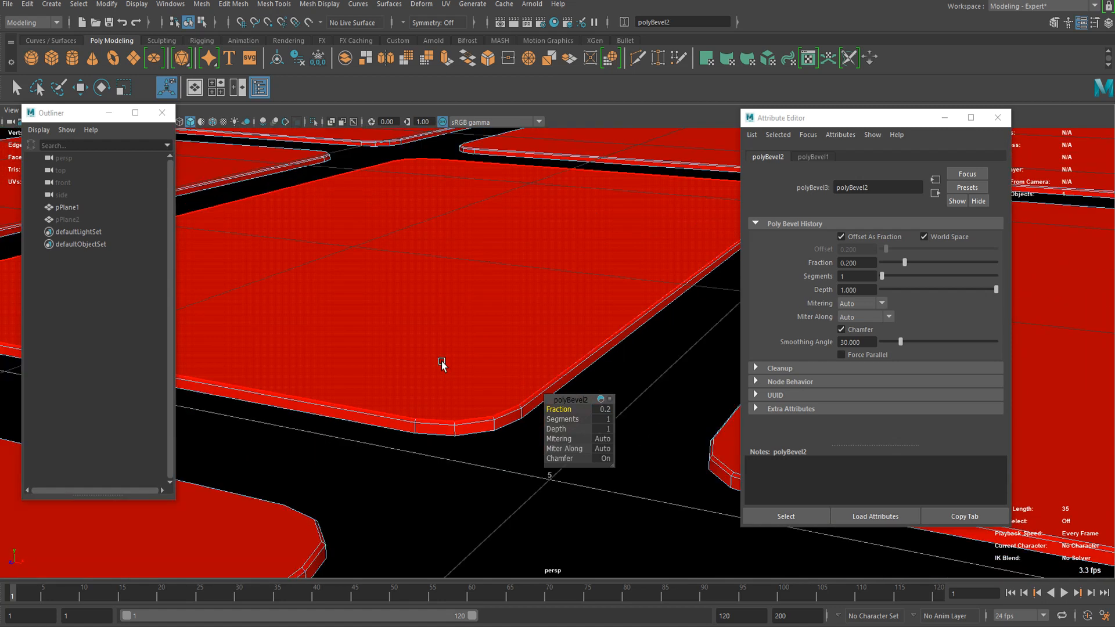
# - Clear pPlane1's construction history in object mode, then select only the top faces of all blocks in face mode
pyautogui.moveTo(419, 308); pyautogui.dragTo(491, 264, button='right')
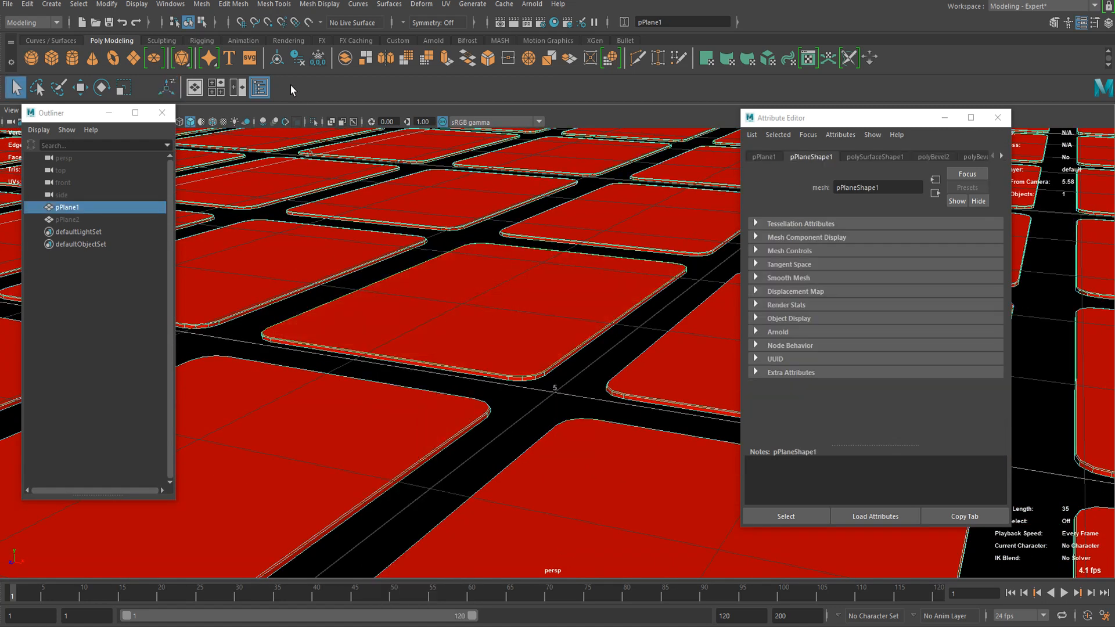
pyautogui.scroll(-10, 445, 316)
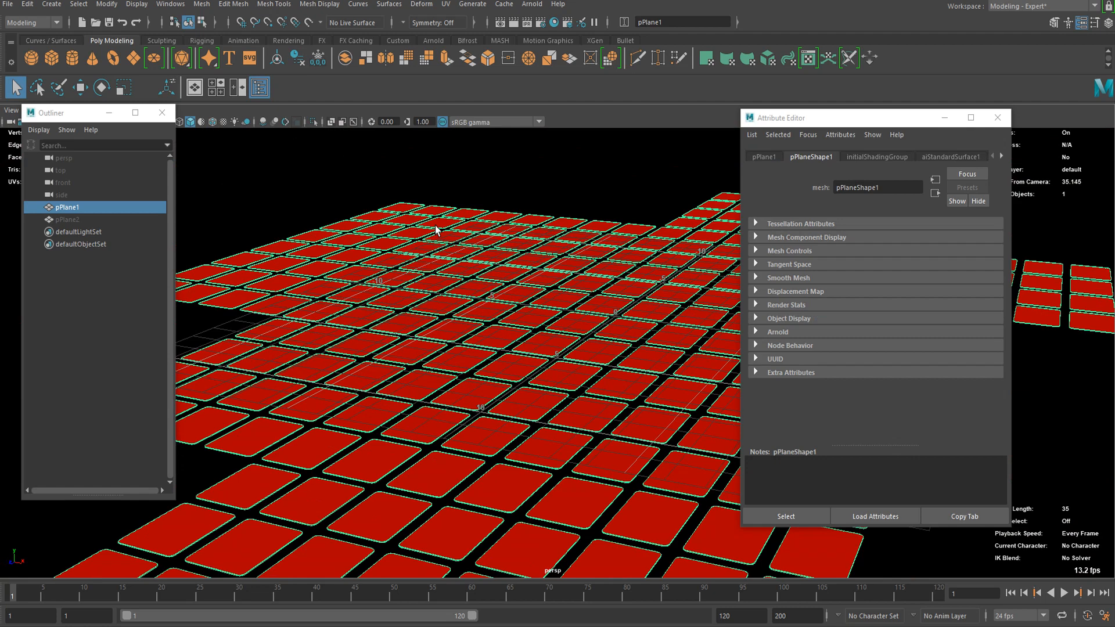
pyautogui.moveTo(519, 307); pyautogui.dragTo(518, 334, button='right')
pyautogui.scroll(-10, 516, 331)
pyautogui.moveTo(411, 231); pyautogui.dragTo(788, 517)
pyautogui.scroll(10, 562, 374)
pyautogui.scroll(15, 562, 374)
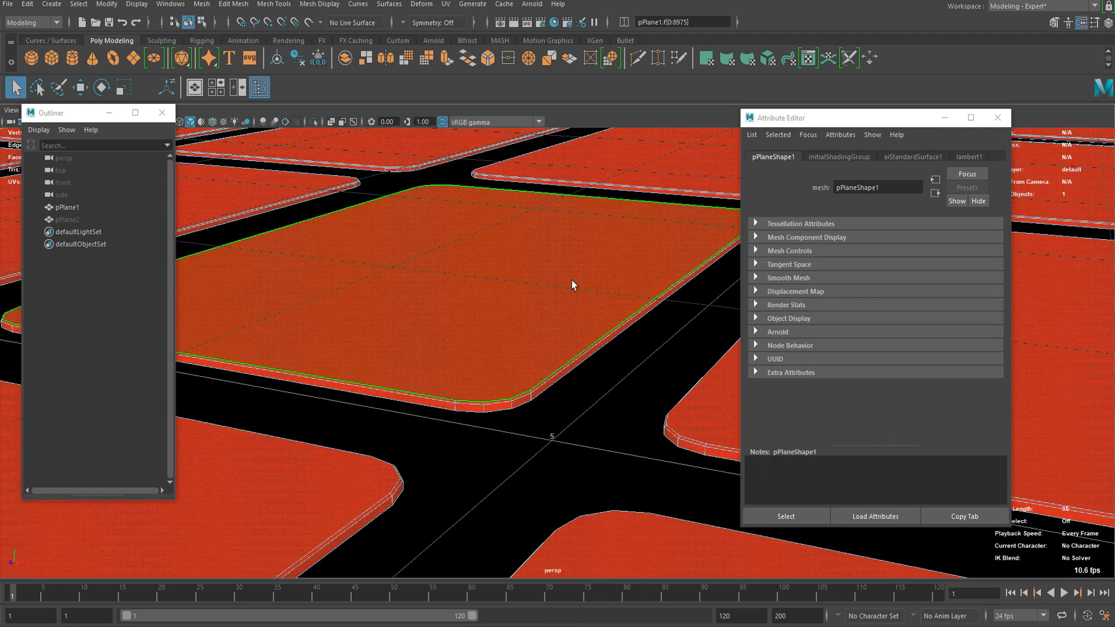
pyautogui.hotkey('shift', ',')
pyautogui.hotkey('shift', ',')
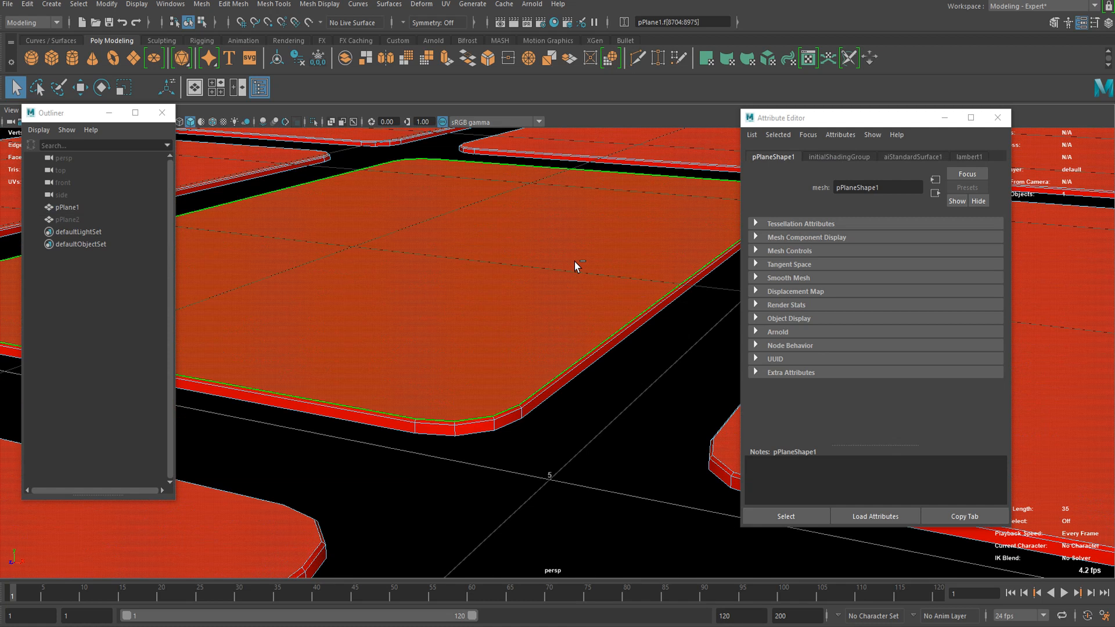
# - Extrude the selected block top faces inward with an offset of about 0.006 to form a narrow rim
pyautogui.scroll(3, 584, 322)
pyautogui.hotkey('ctrl', 'e')
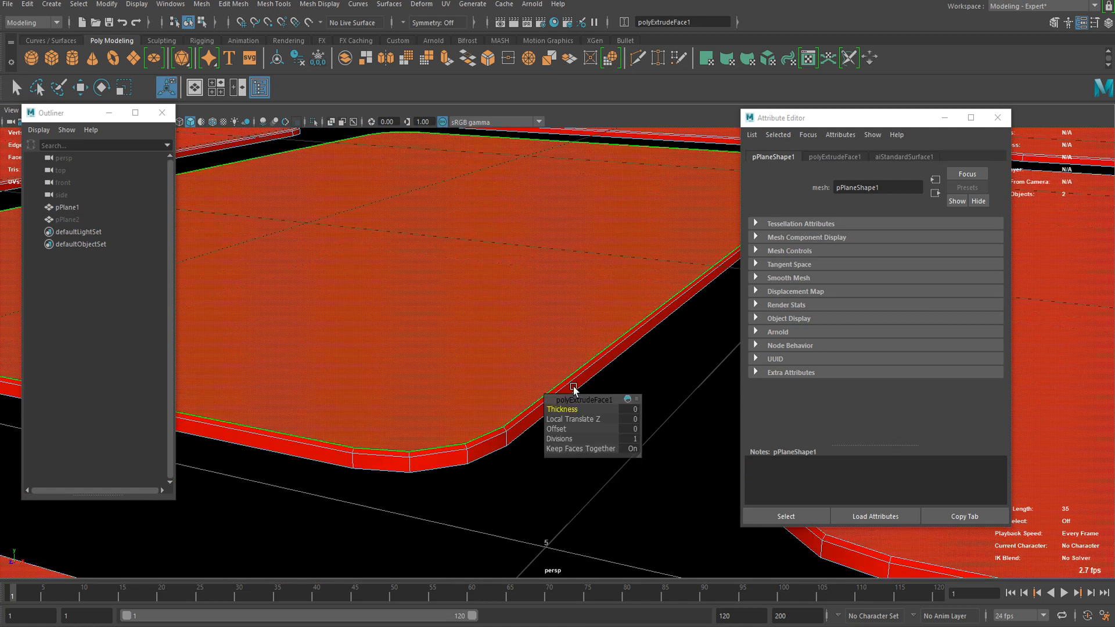
pyautogui.moveTo(556, 428); pyautogui.dragTo(555, 420)
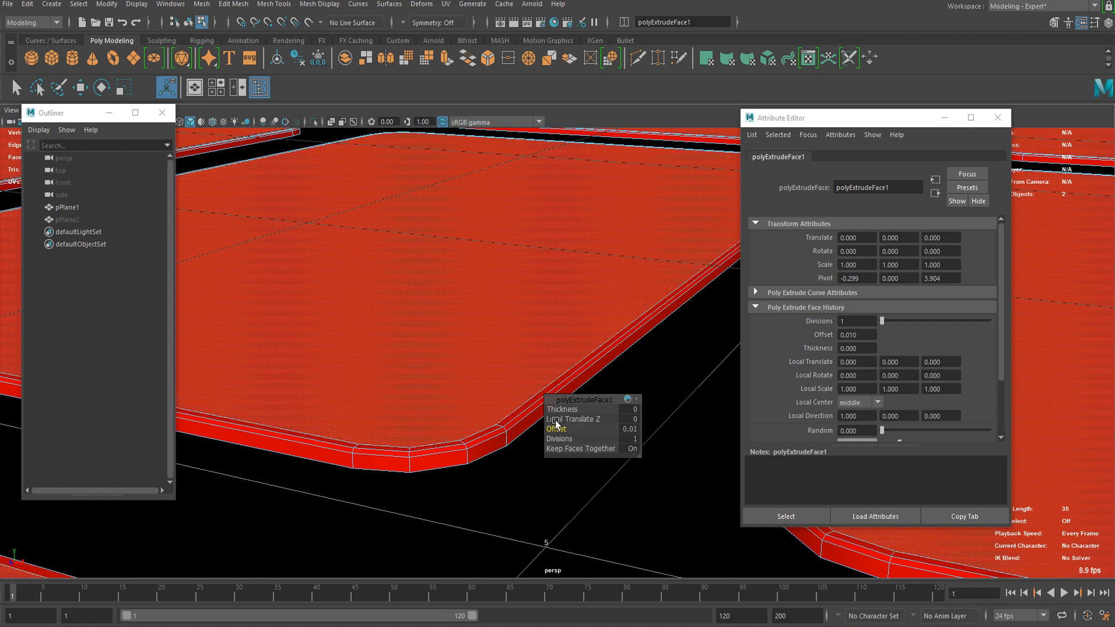
pyautogui.scroll(2, 506, 446)
pyautogui.keyDown('alt'); pyautogui.moveTo(497, 431); pyautogui.dragTo(656, 420, button='right'); pyautogui.keyUp('alt')
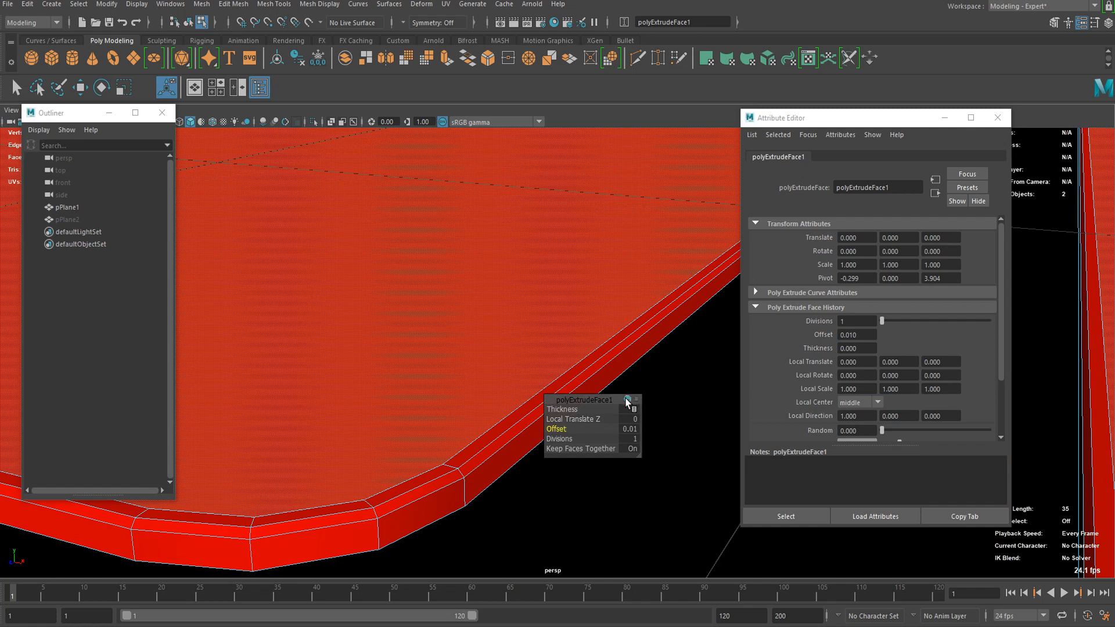
pyautogui.moveTo(561, 430)
pyautogui.mouseDown()
pyautogui.moveTo(528, 433)
pyautogui.moveTo(540, 432)
pyautogui.mouseUp()
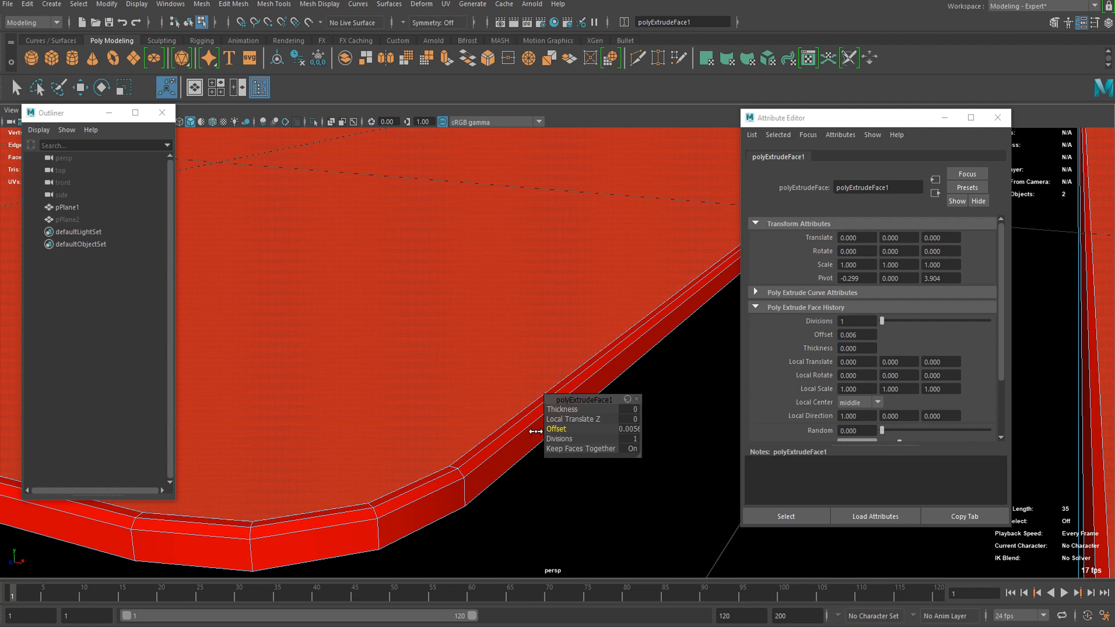
# - Extrude the block top faces again with an offset of about 0.091 to form a wide border strip for sidewalks
pyautogui.hotkey('ctrl', 'e')
pyautogui.moveTo(562, 409); pyautogui.dragTo(741, 442)
pyautogui.hotkey('ctrl', 'z')
pyautogui.moveTo(561, 430); pyautogui.dragTo(1005, 561)
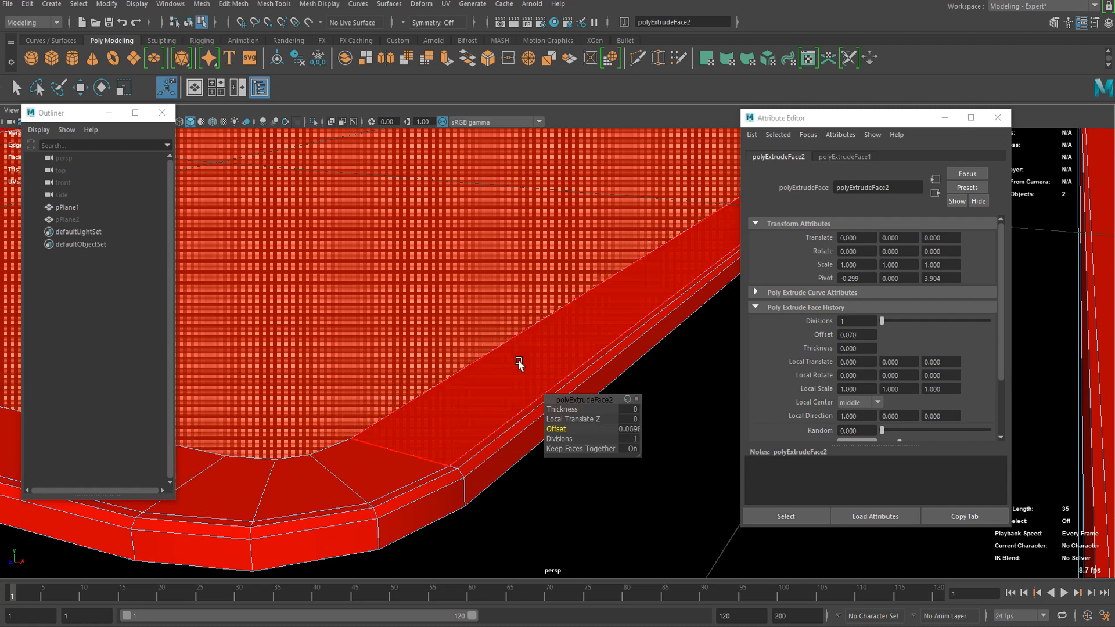
pyautogui.scroll(-2, 409, 455)
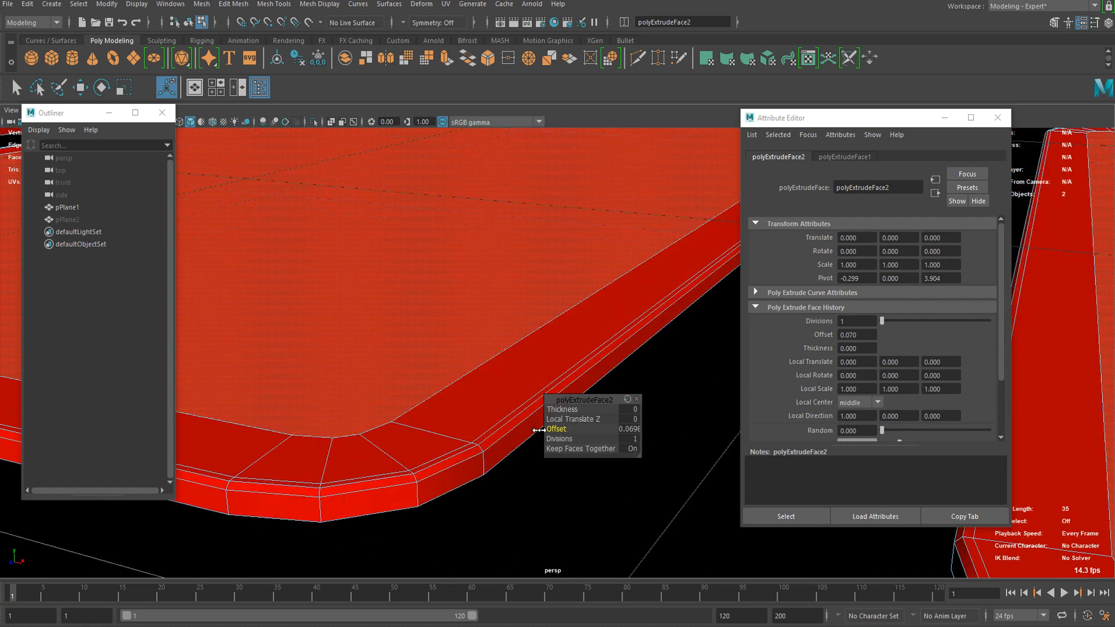
pyautogui.moveTo(559, 429); pyautogui.dragTo(556, 428)
pyautogui.moveTo(608, 441); pyautogui.dragTo(683, 464)
pyautogui.scroll(-5, 499, 340)
pyautogui.scroll(4, 483, 338)
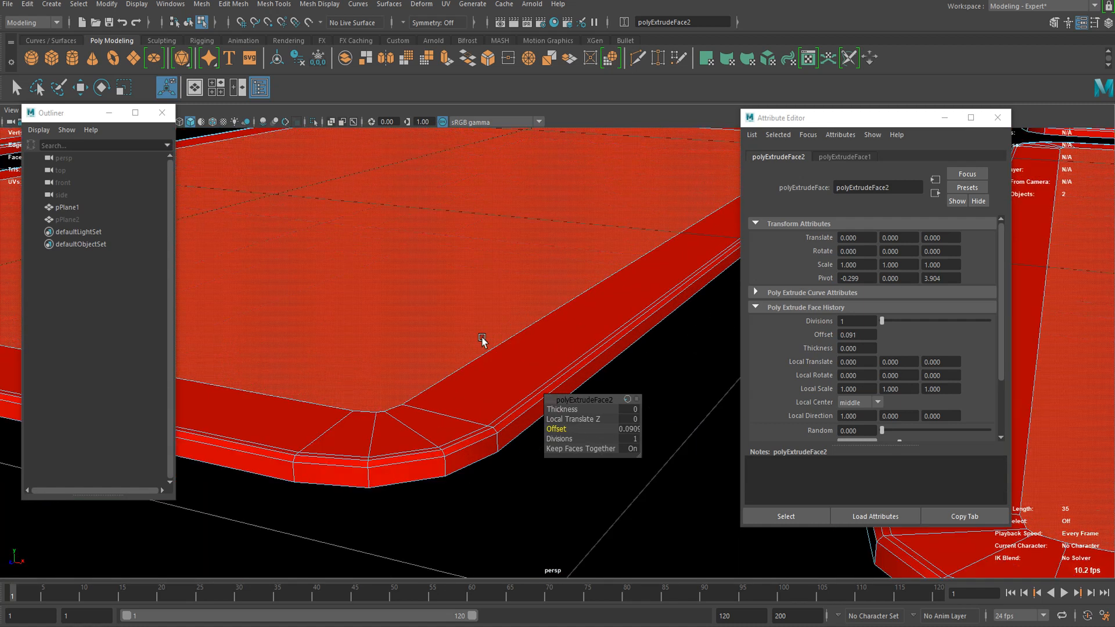
# - Assign a new aiStandardSurface material with a yellow base color to the block tops, including their wide border strips
pyautogui.press('q')
pyautogui.moveTo(487, 278); pyautogui.dragTo(477, 572, button='right')
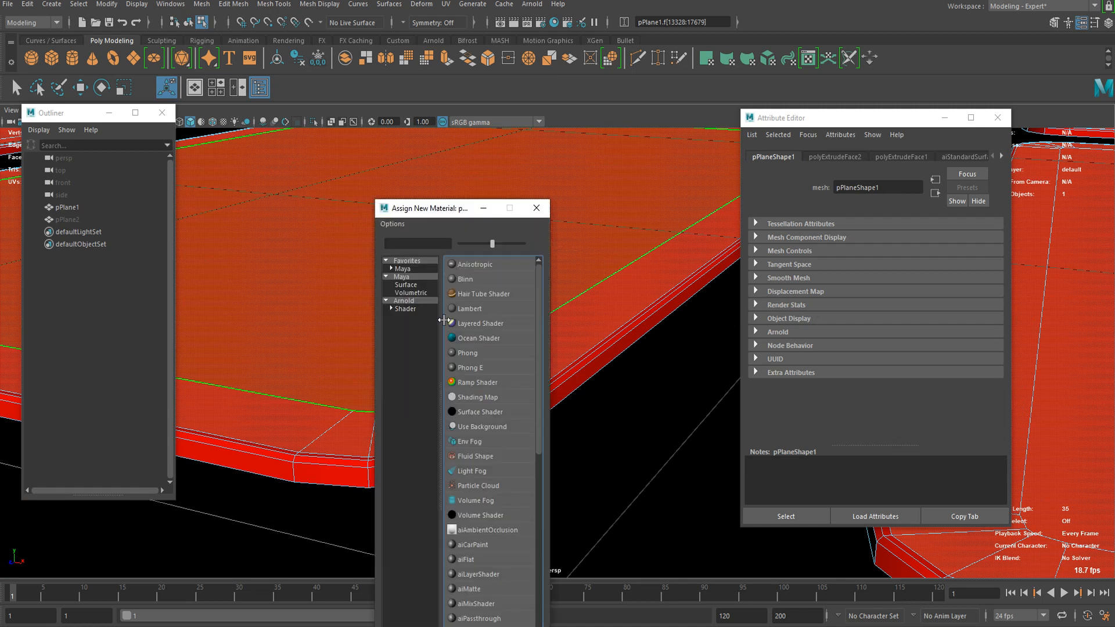
pyautogui.click(405, 309)
pyautogui.click(485, 412)
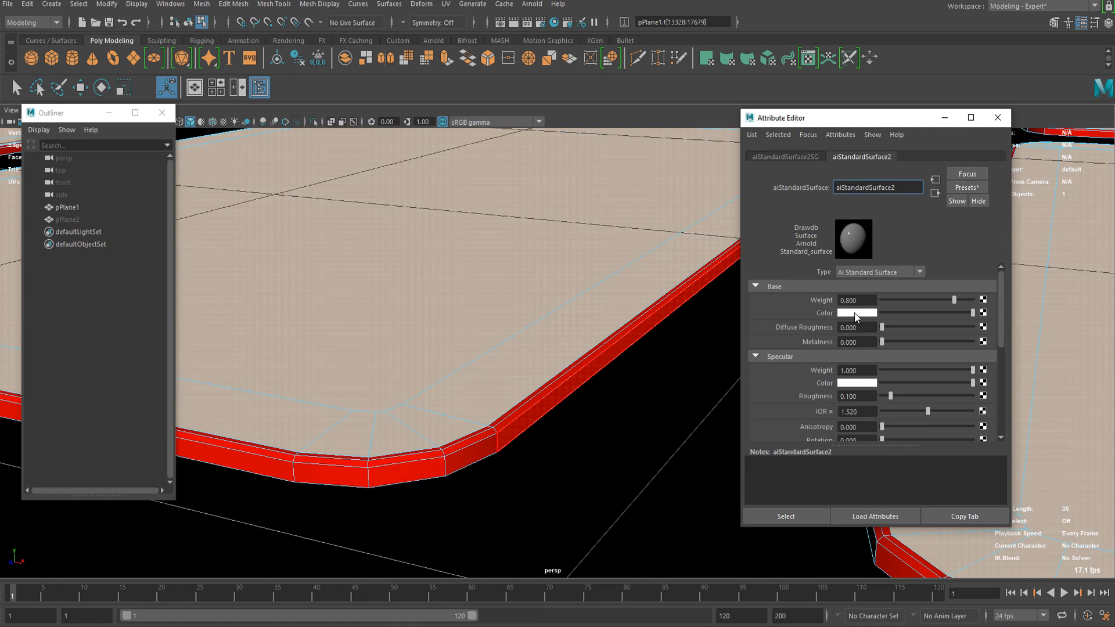
pyautogui.click(856, 313)
pyautogui.click(828, 281)
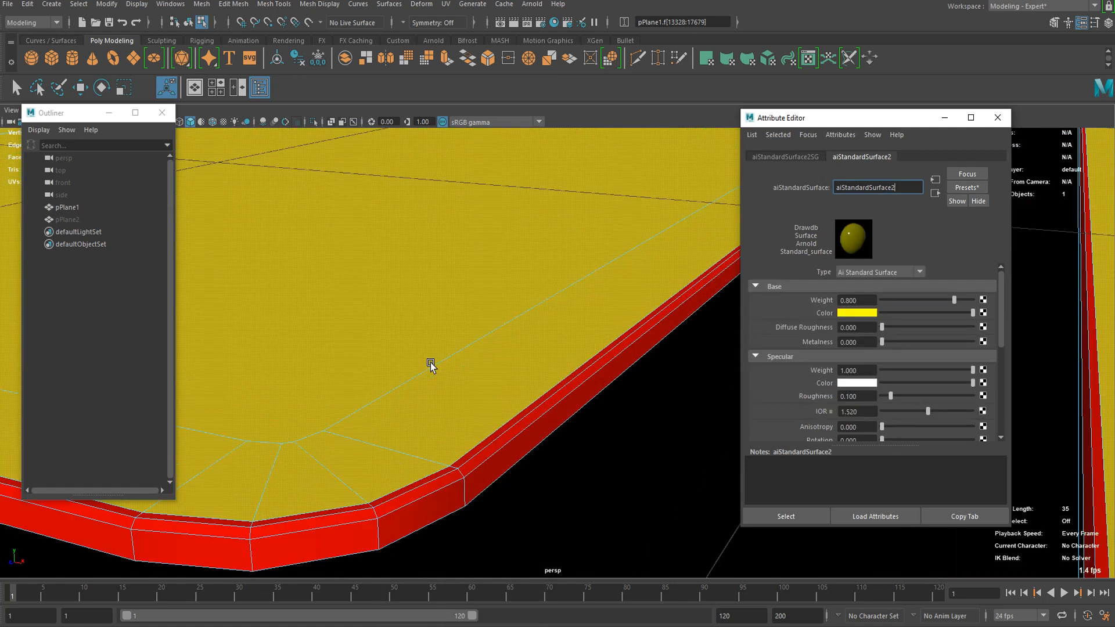
# - Assign another new aiStandardSurface material with a green base color to only the central top faces inside the border strips
pyautogui.doubleClick(484, 362)
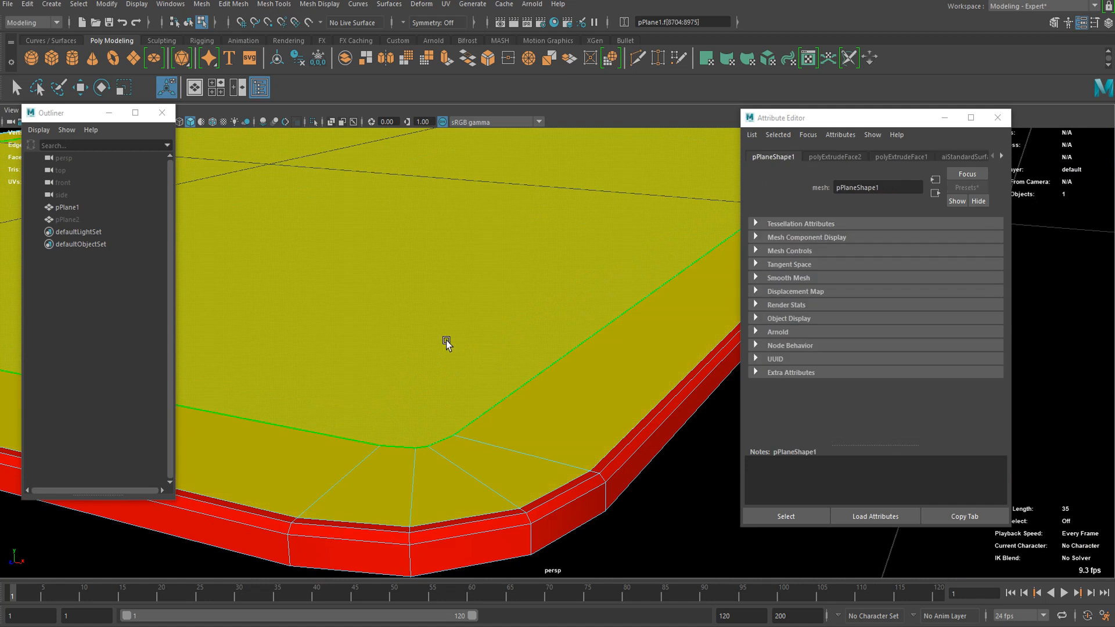
pyautogui.moveTo(488, 271); pyautogui.dragTo(489, 574, button='right')
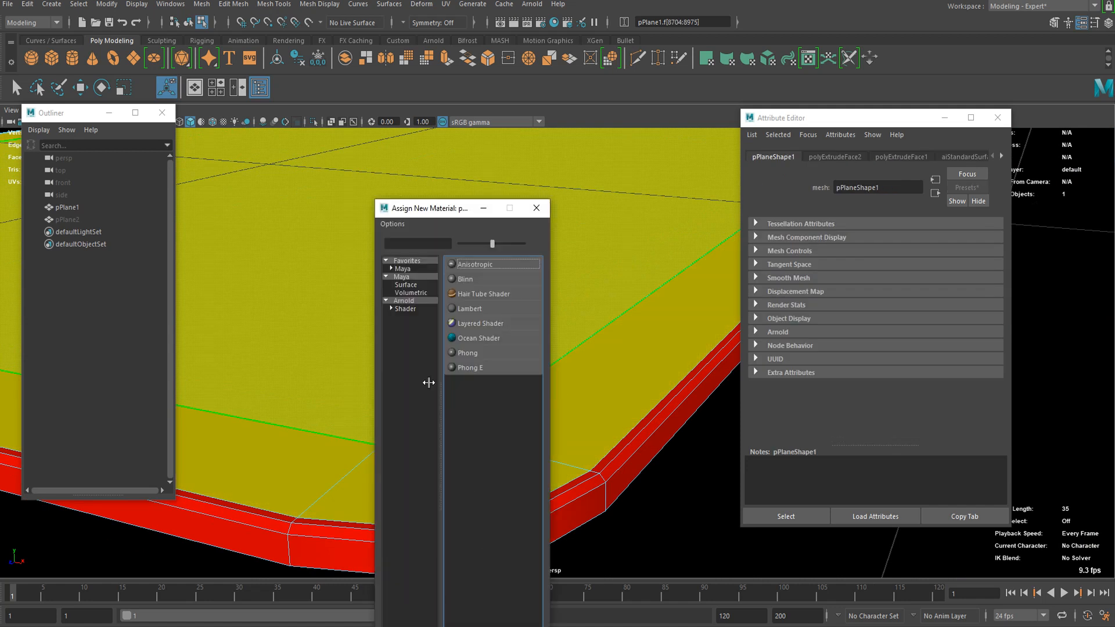
pyautogui.click(407, 309)
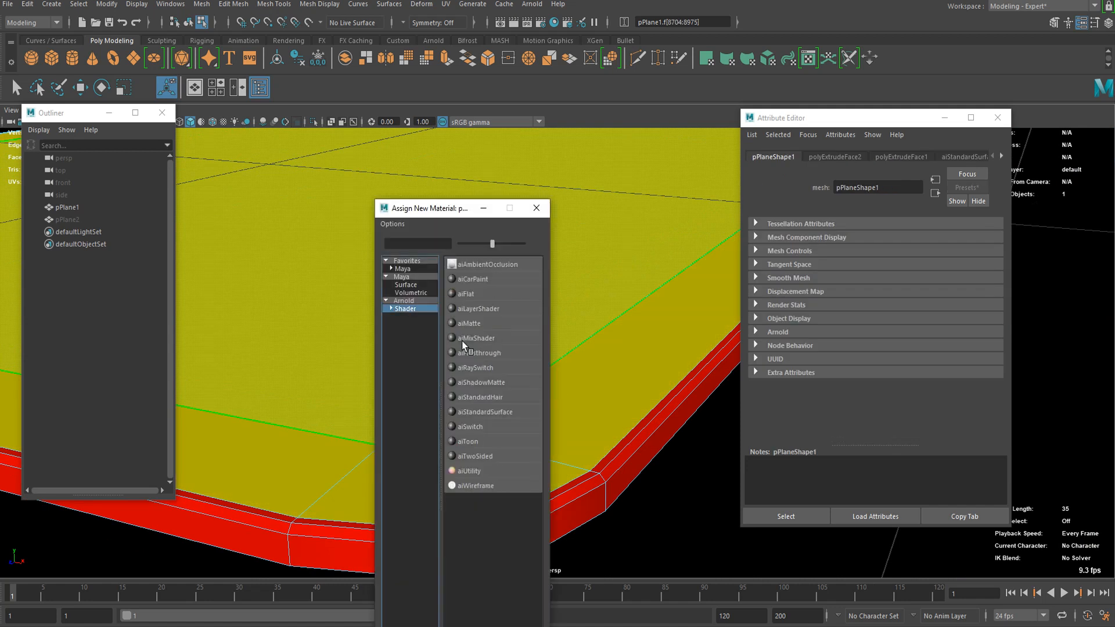
pyautogui.click(485, 412)
pyautogui.scroll(-5, 498, 374)
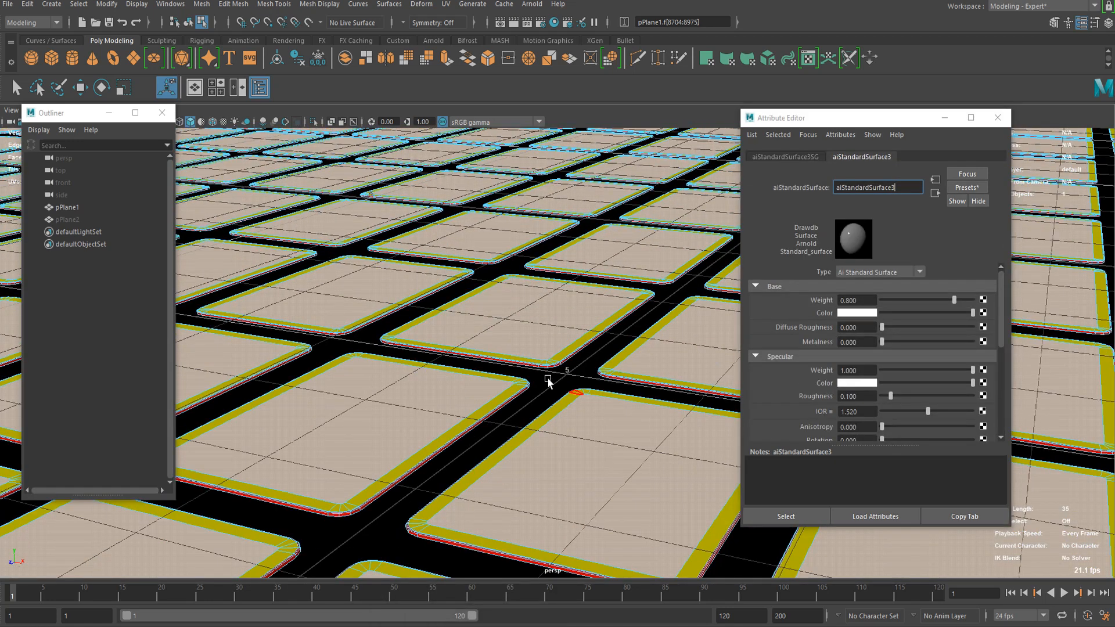
pyautogui.scroll(6, 552, 378)
pyautogui.click(851, 314)
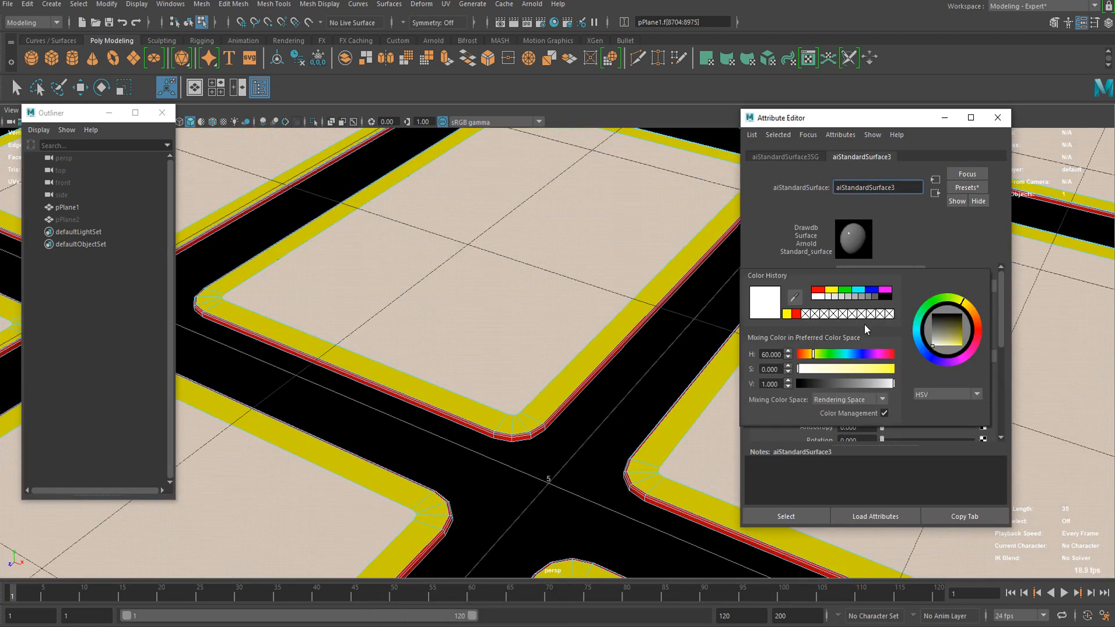
pyautogui.click(845, 292)
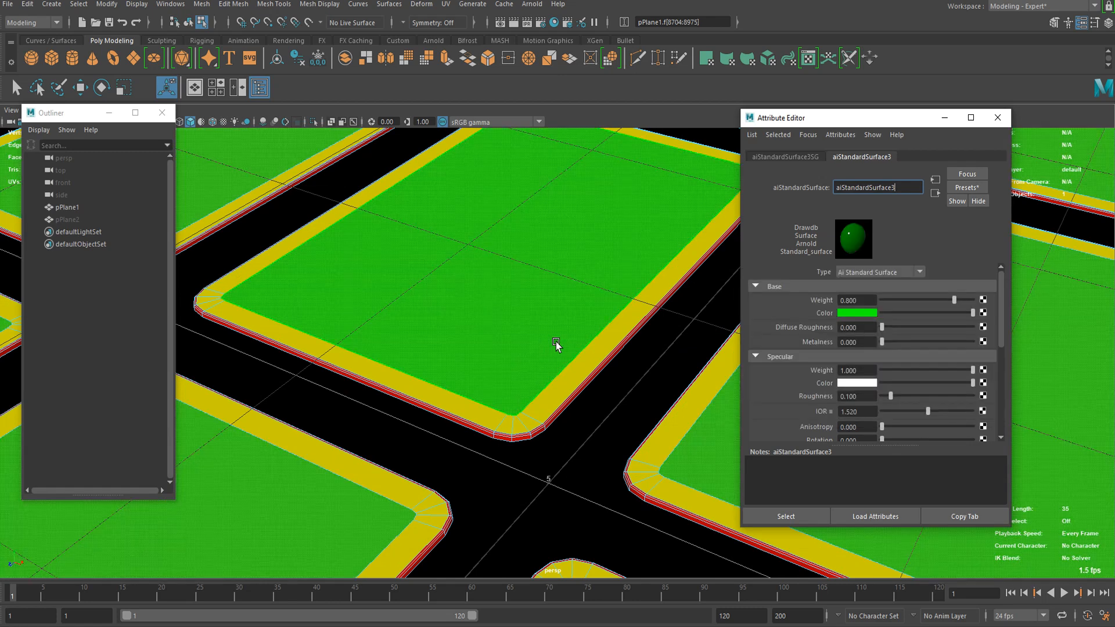
# - Return to object mode, duplicate the hidden base plane pPlane2 and unhide only the copy, keeping the original hidden
pyautogui.scroll(-5, 551, 345)
pyautogui.moveTo(517, 325); pyautogui.dragTo(580, 296, button='right')
pyautogui.click(635, 327)
pyautogui.scroll(3, 555, 419)
pyautogui.keyDown('alt'); pyautogui.moveTo(556, 419); pyautogui.dragTo(483, 408); pyautogui.keyUp('alt')
pyautogui.scroll(-5, 515, 402)
pyautogui.click(87, 216)
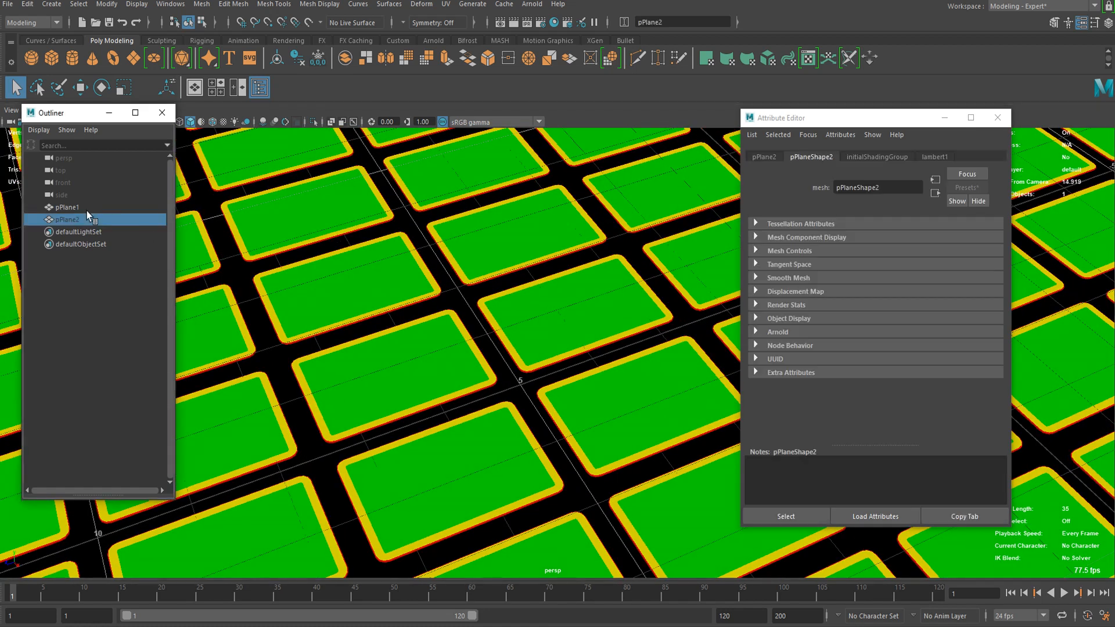
pyautogui.hotkey('shift', 'h')
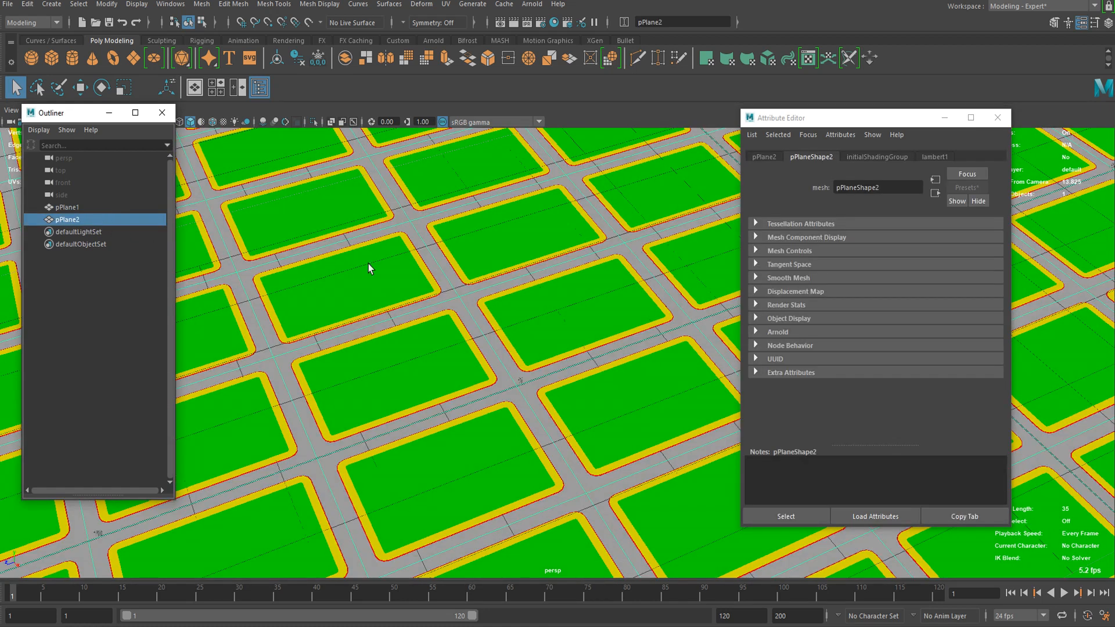
pyautogui.hotkey('ctrl', 'h')
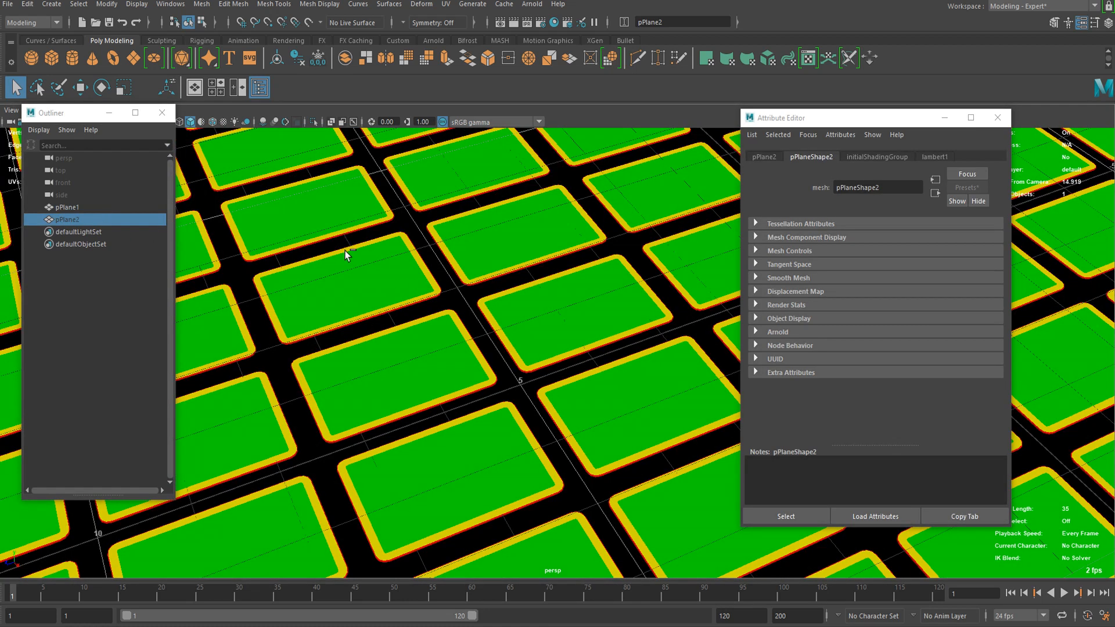
pyautogui.hotkey('ctrl', 'd')
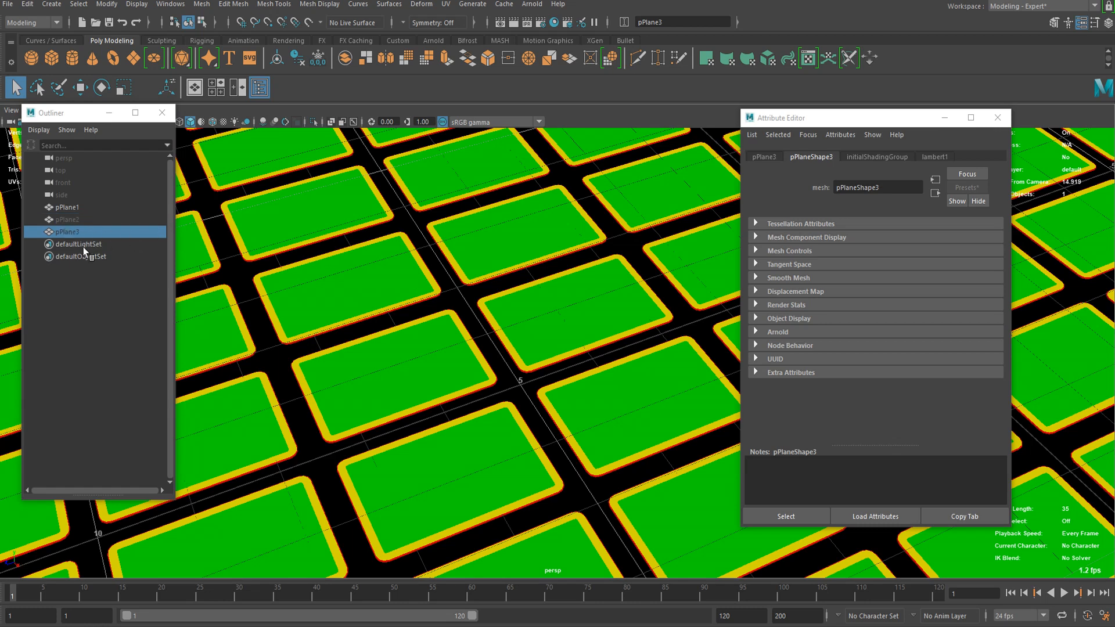
pyautogui.hotkey('shift', 'h')
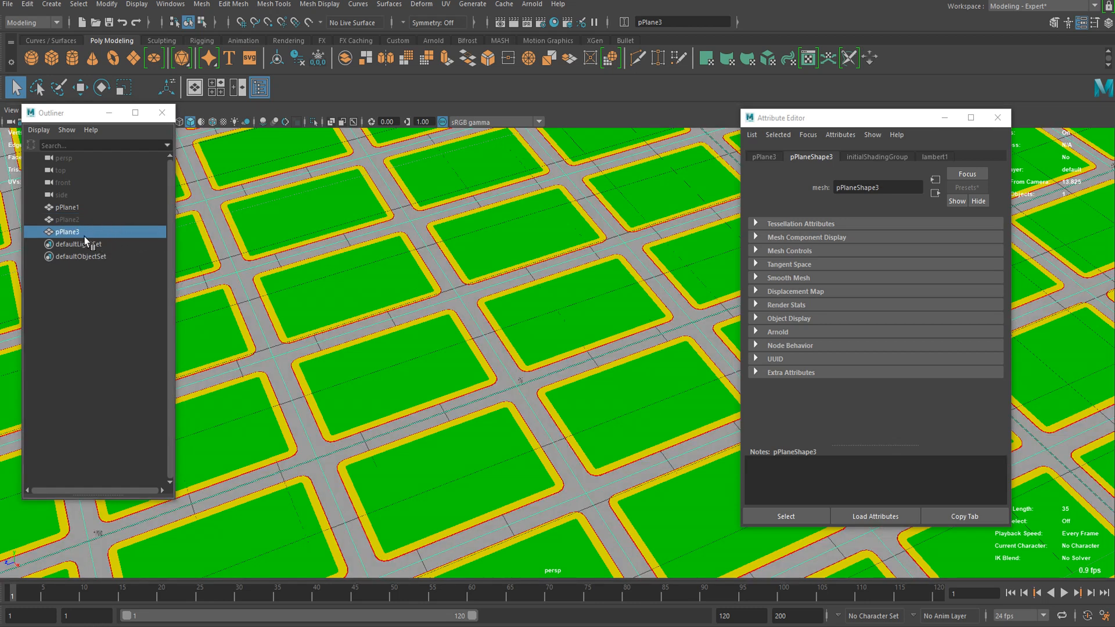
pyautogui.scroll(5, 457, 298)
pyautogui.scroll(-10, 458, 298)
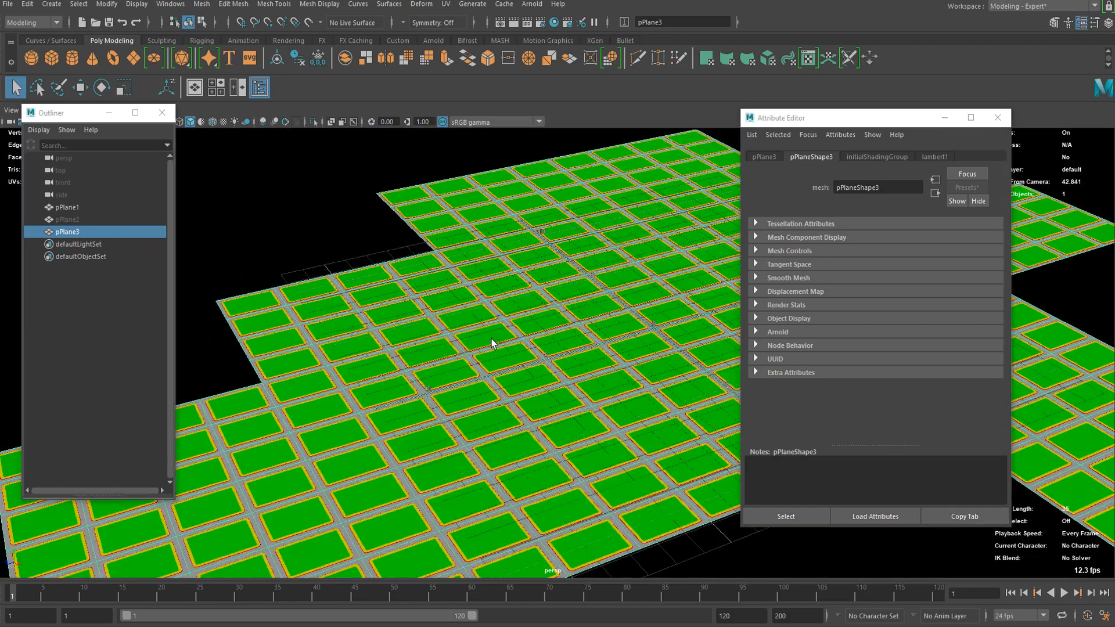
pyautogui.scroll(8, 491, 343)
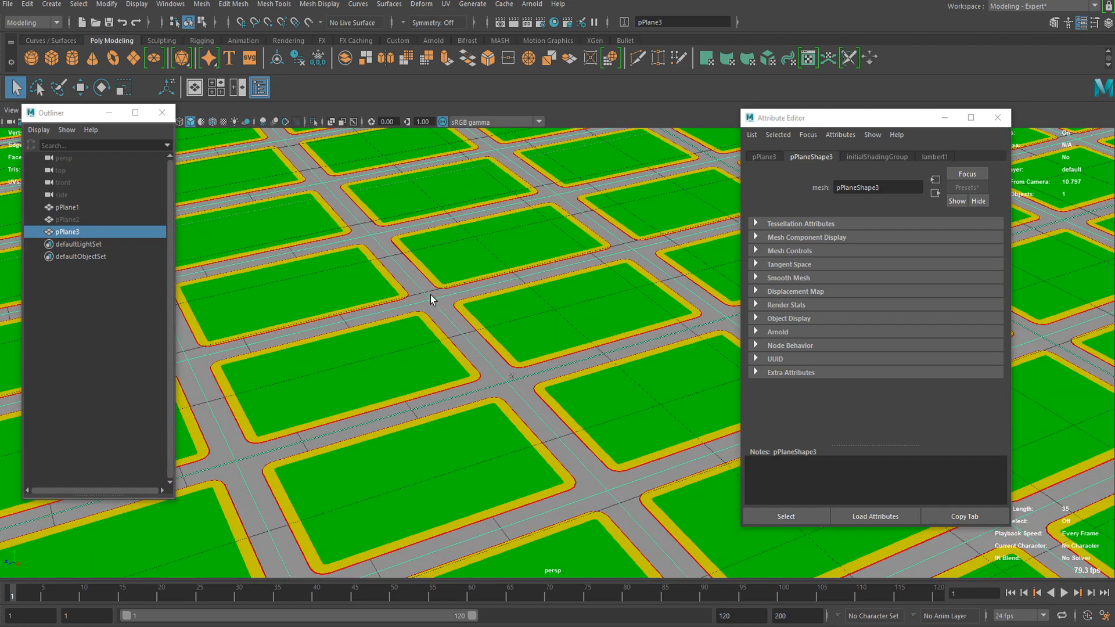
# - Extrude all faces of the duplicated plane pPlane3 individually inward with an offset of about 0.216, so the borders cover the streets
pyautogui.scroll(-3, 431, 299)
pyautogui.moveTo(437, 283); pyautogui.dragTo(439, 309, button='right')
pyautogui.scroll(-8, 439, 291)
pyautogui.scroll(10, 564, 404)
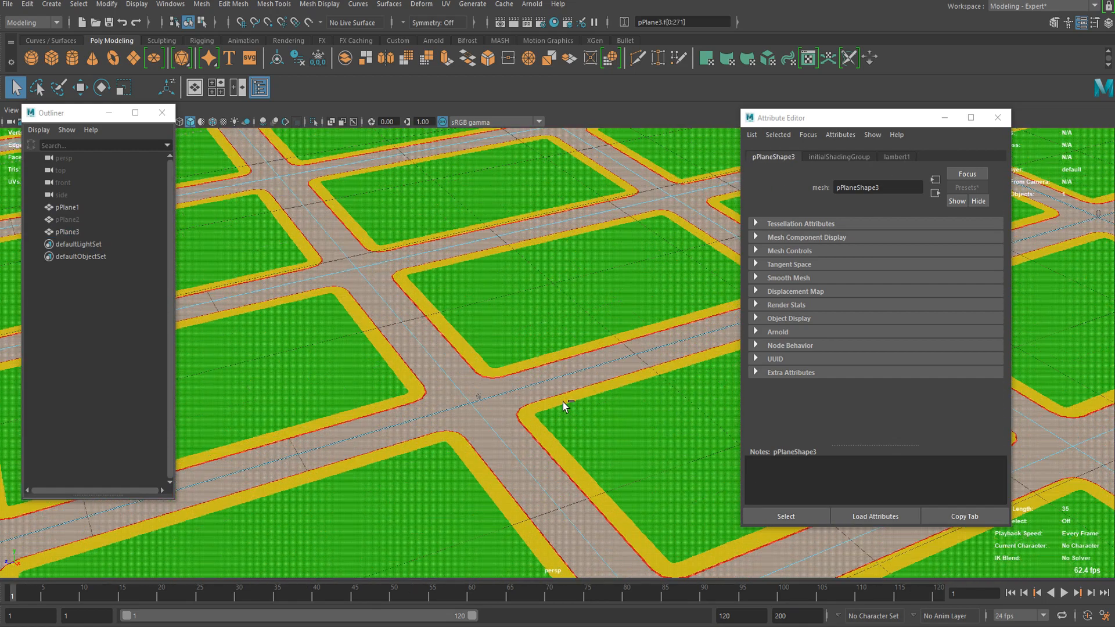
pyautogui.hotkey('ctrl', 'e')
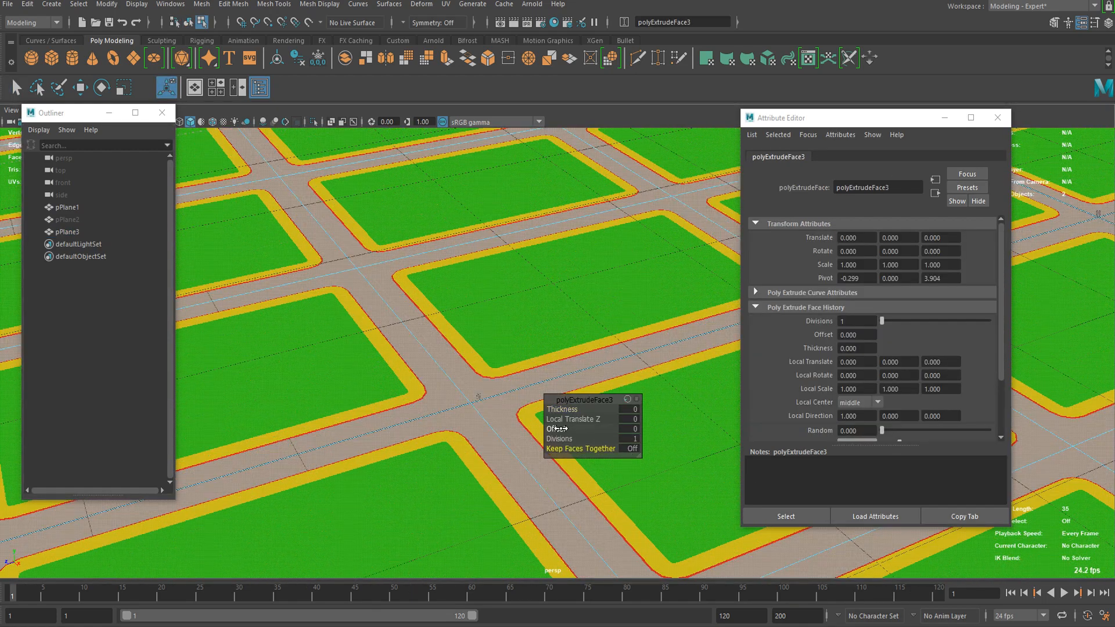
pyautogui.moveTo(579, 429); pyautogui.dragTo(1111, 510)
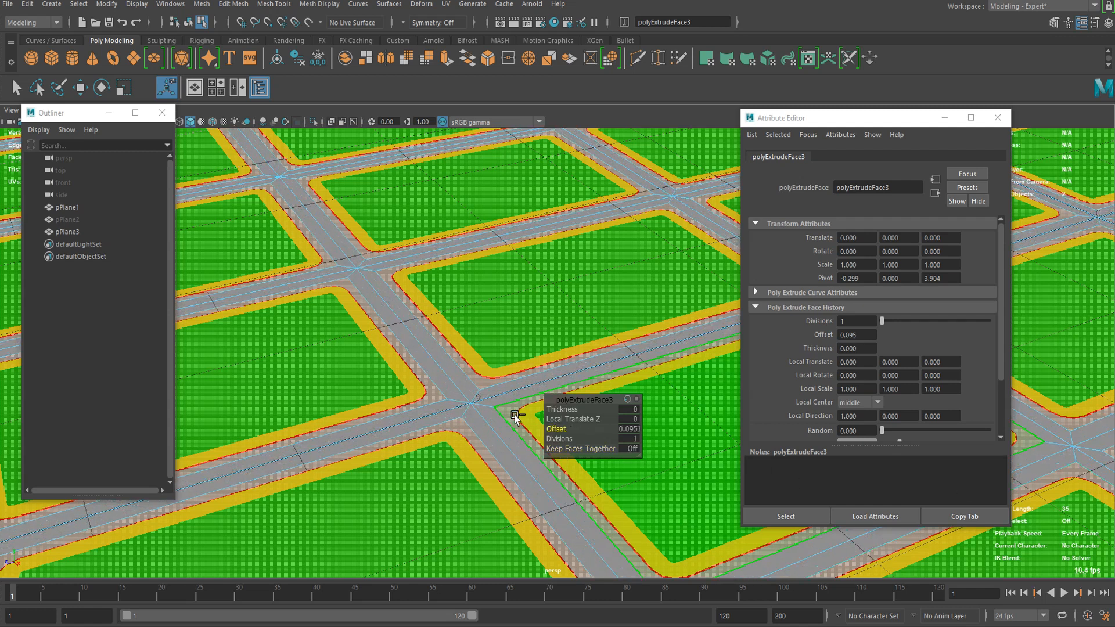
pyautogui.moveTo(552, 430); pyautogui.dragTo(596, 430)
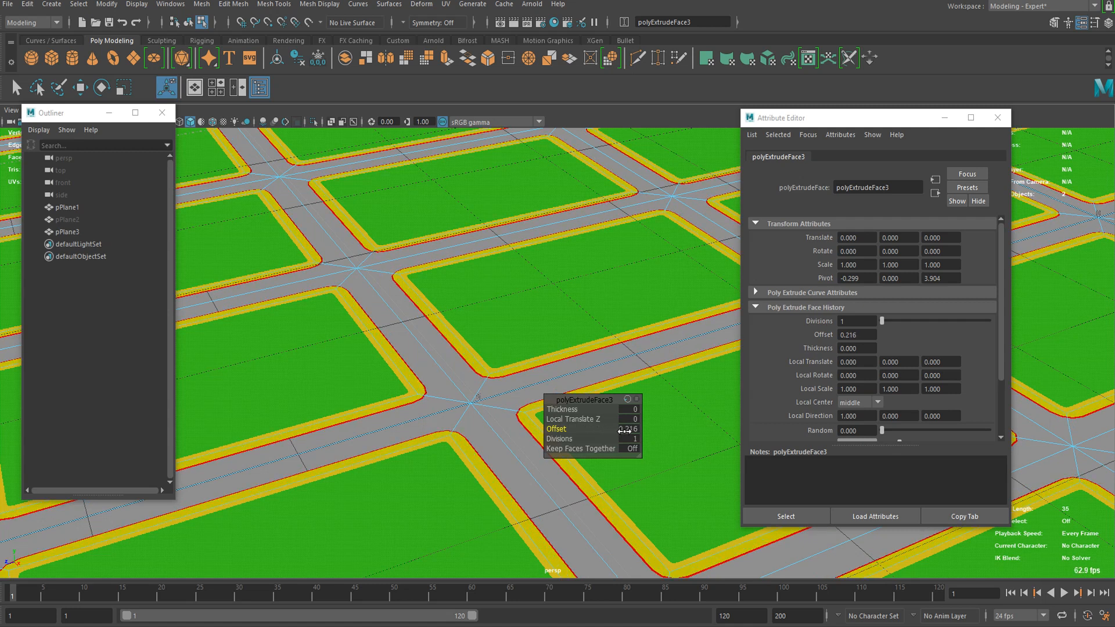
pyautogui.scroll(-3, 482, 381)
pyautogui.keyDown('alt'); pyautogui.moveTo(481, 381); pyautogui.dragTo(465, 390); pyautogui.keyUp('alt')
pyautogui.scroll(4, 465, 390)
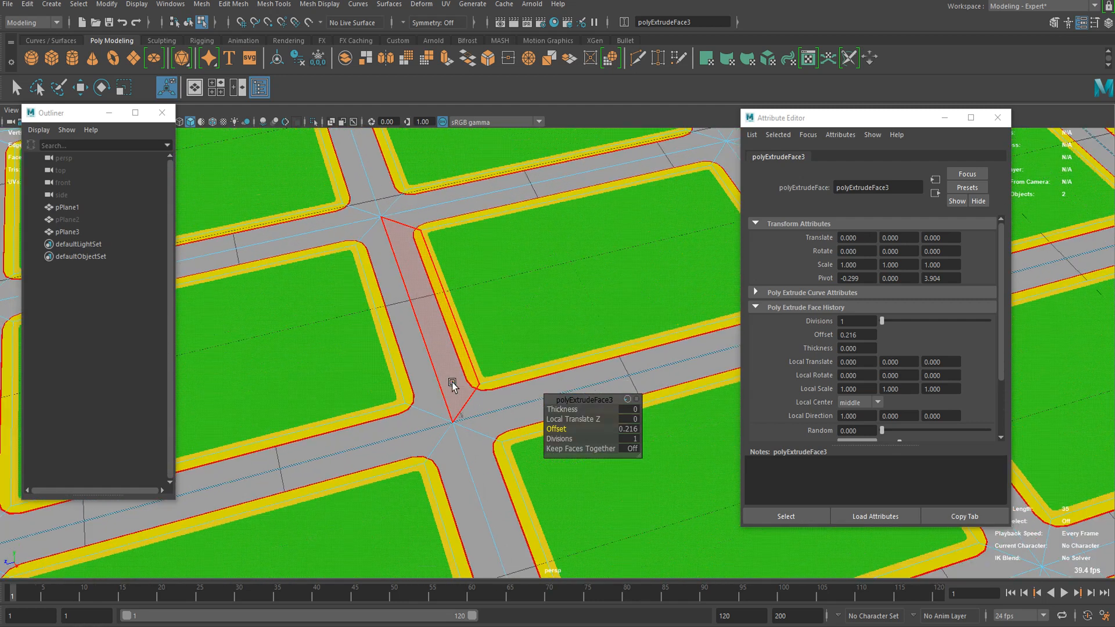
pyautogui.scroll(-1, 447, 369)
pyautogui.keyDown('alt'); pyautogui.moveTo(440, 346); pyautogui.dragTo(458, 369, button='middle'); pyautogui.keyUp('alt')
pyautogui.scroll(-2, 459, 368)
pyautogui.keyDown('alt'); pyautogui.moveTo(458, 369); pyautogui.dragTo(443, 401); pyautogui.keyUp('alt')
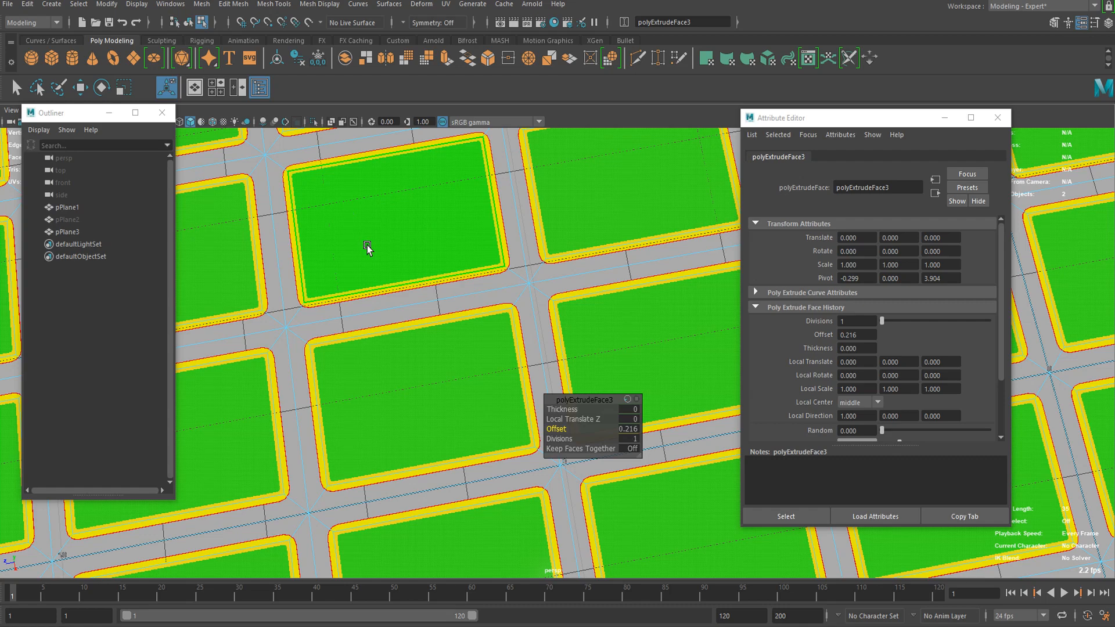
# - Delete the inner faces of pPlane3 under the blocks, keeping the street strips, and return to object mode
pyautogui.hotkey('alt', 'd')
pyautogui.scroll(-5, 389, 270)
pyautogui.moveTo(545, 312); pyautogui.dragTo(602, 294, button='right')
pyautogui.keyDown('alt'); pyautogui.moveTo(552, 354); pyautogui.dragTo(628, 355); pyautogui.keyUp('alt')
pyautogui.press('w')
pyautogui.scroll(5, 628, 356)
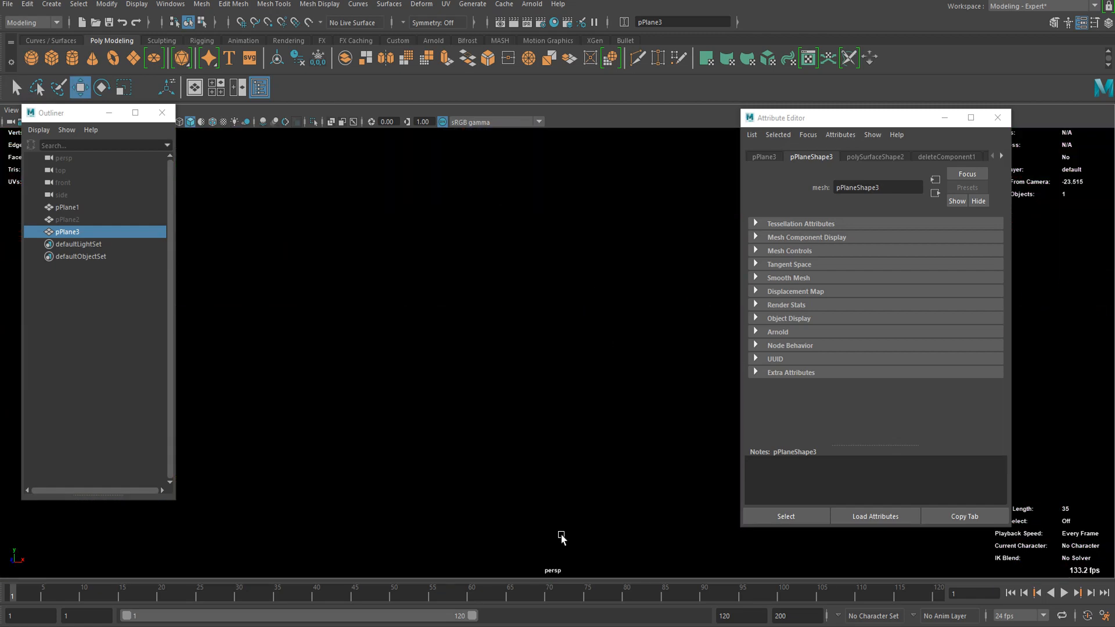
pyautogui.scroll(-10, 574, 363)
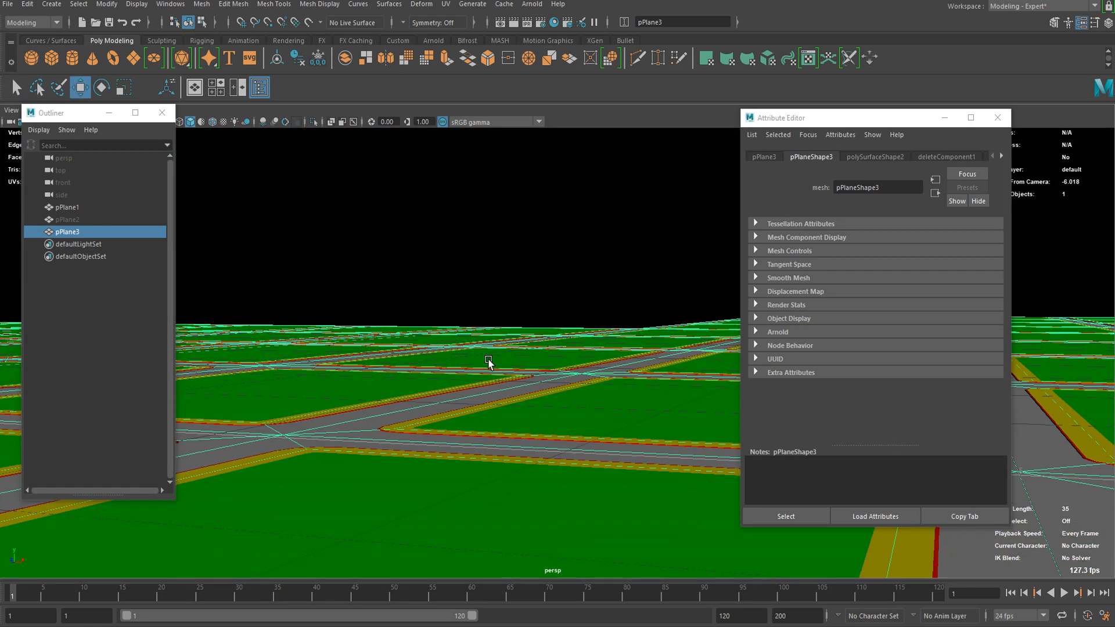
pyautogui.scroll(4, 405, 383)
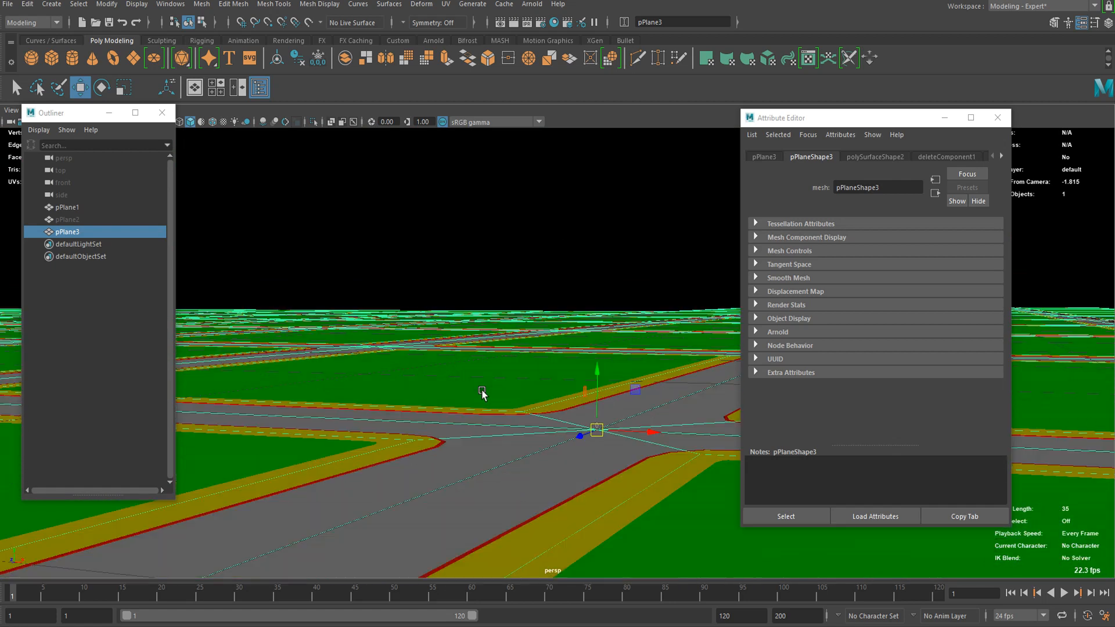
pyautogui.moveTo(552, 284); pyautogui.dragTo(351, 424)
# - Assign a new material with a dark grey color to the street mesh pPlane3 and deselect it
pyautogui.moveTo(404, 312); pyautogui.dragTo(403, 612, button='right')
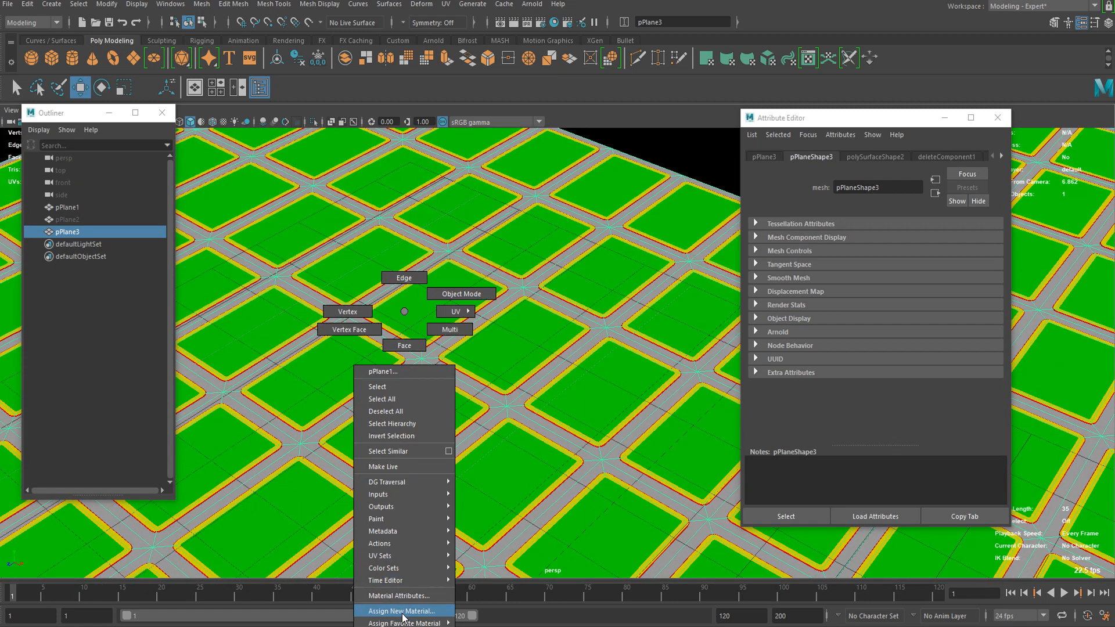
pyautogui.click(400, 310)
pyautogui.click(504, 412)
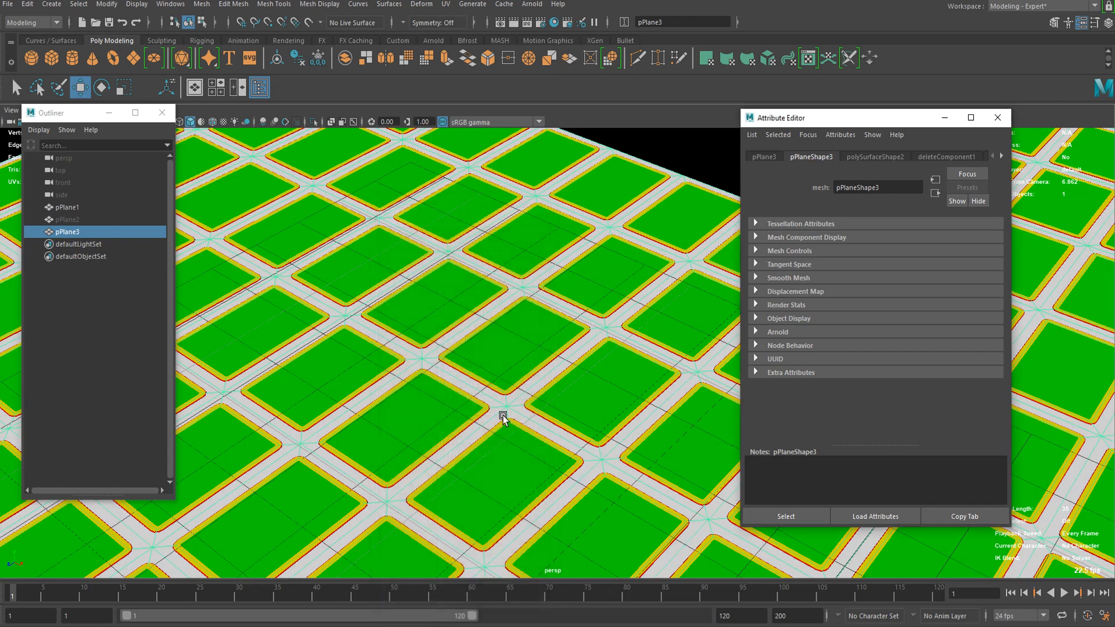
pyautogui.moveTo(893, 311); pyautogui.dragTo(899, 312)
pyautogui.scroll(-6, 483, 326)
pyautogui.click(599, 218)
pyautogui.keyDown('alt'); pyautogui.moveTo(566, 393); pyautogui.dragTo(438, 405); pyautogui.keyUp('alt')
pyautogui.scroll(5, 428, 423)
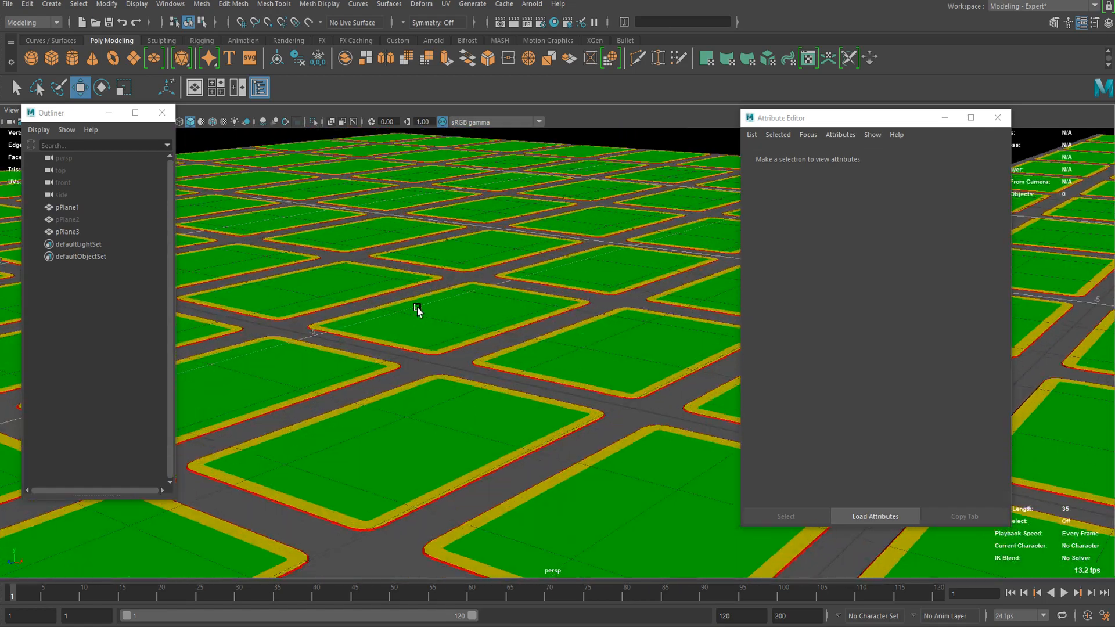
# - Duplicate the hidden base plane pPlane2 again and unhide the new copy
pyautogui.click(89, 223)
pyautogui.scroll(-4, 398, 352)
pyautogui.keyDown('alt'); pyautogui.moveTo(398, 352); pyautogui.dragTo(500, 281); pyautogui.keyUp('alt')
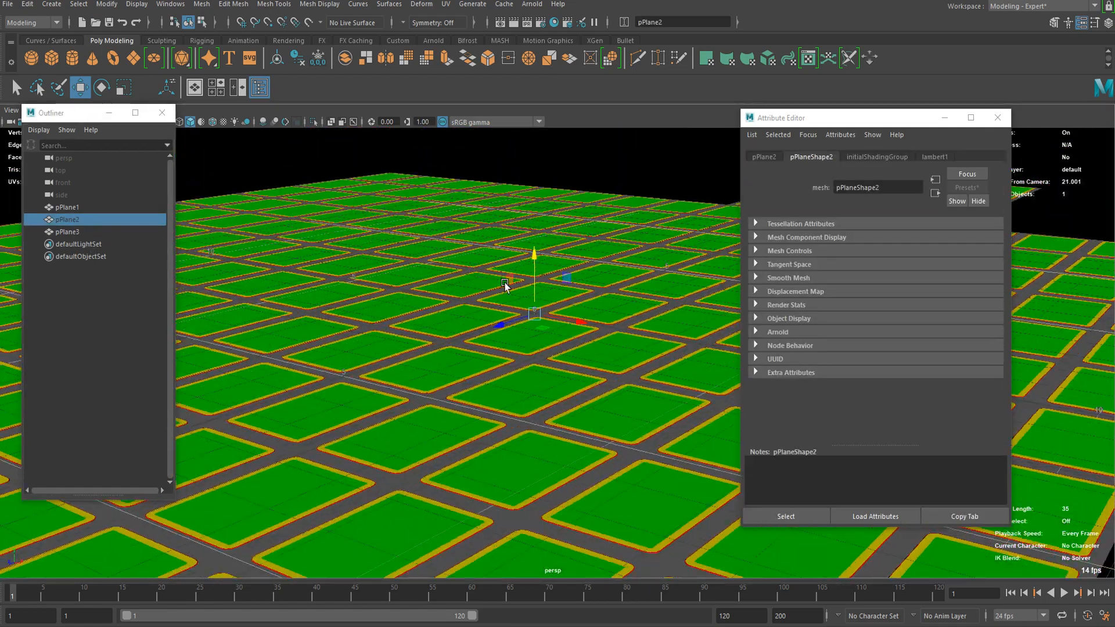
pyautogui.scroll(4, 426, 312)
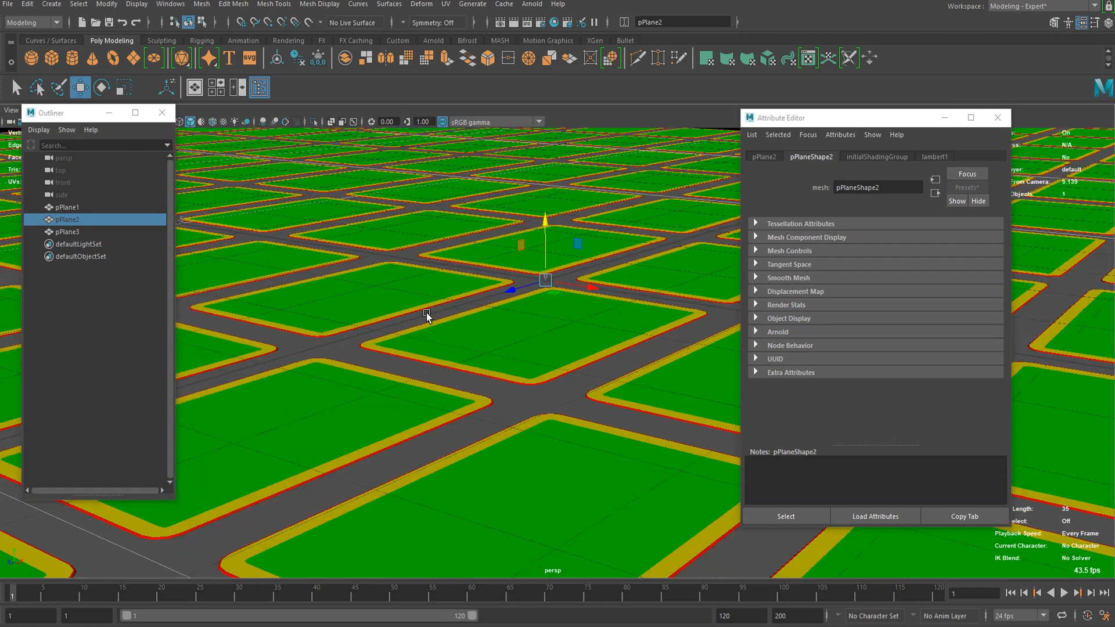
pyautogui.keyDown('alt'); pyautogui.moveTo(427, 312); pyautogui.dragTo(575, 371, button='middle'); pyautogui.keyUp('alt')
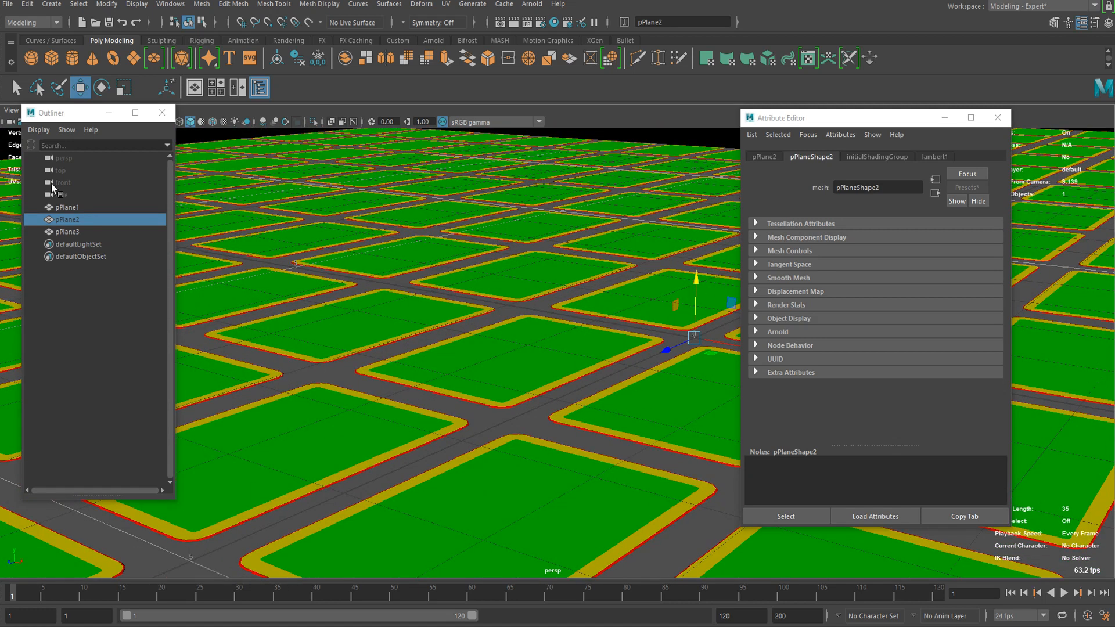
pyautogui.hotkey('ctrl', 'd')
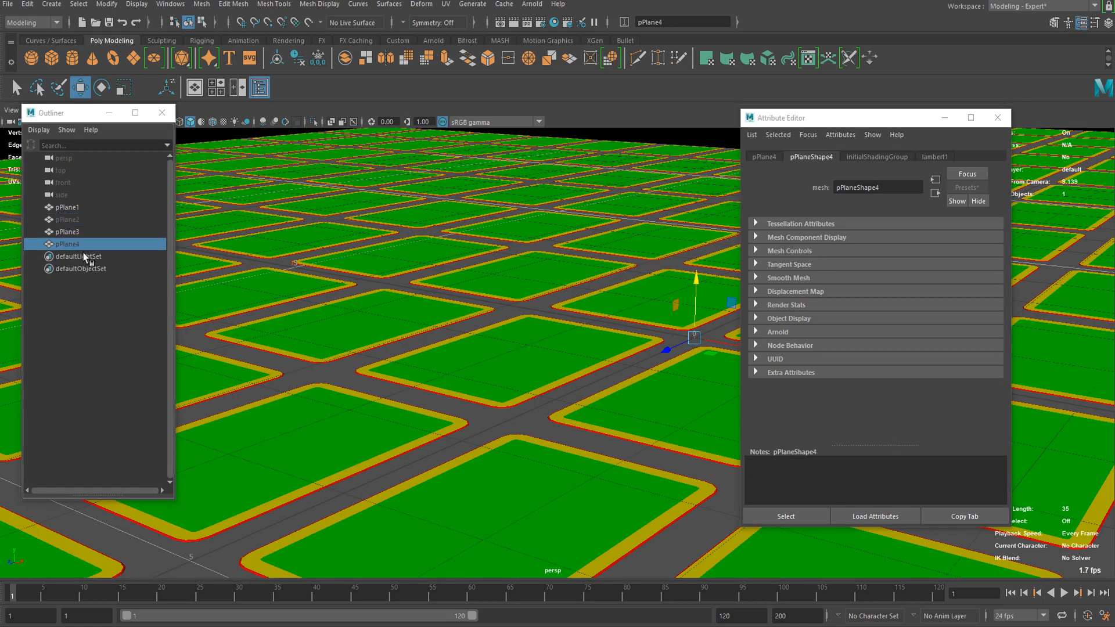
pyautogui.scroll(-5, 423, 311)
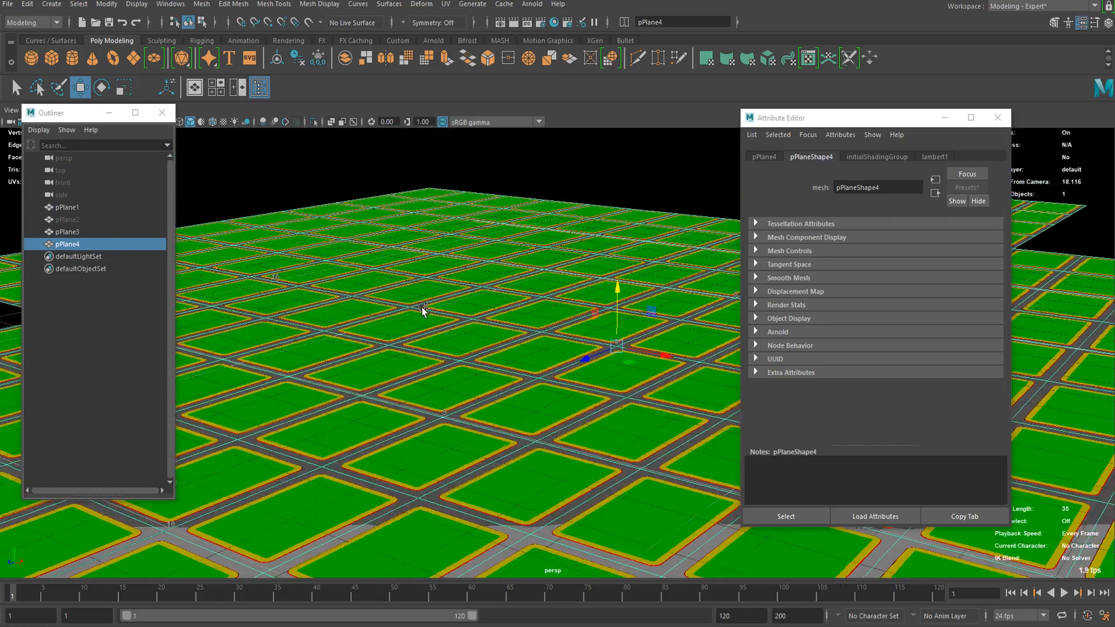
pyautogui.scroll(6, 437, 270)
pyautogui.keyDown('alt'); pyautogui.moveTo(437, 269); pyautogui.dragTo(352, 378); pyautogui.keyUp('alt')
pyautogui.scroll(-6, 438, 322)
pyautogui.keyDown('alt'); pyautogui.moveTo(543, 284); pyautogui.dragTo(506, 251); pyautogui.keyUp('alt')
pyautogui.keyDown('alt'); pyautogui.moveTo(506, 251); pyautogui.dragTo(656, 159, button='middle'); pyautogui.keyUp('alt')
pyautogui.scroll(4, 318, 149)
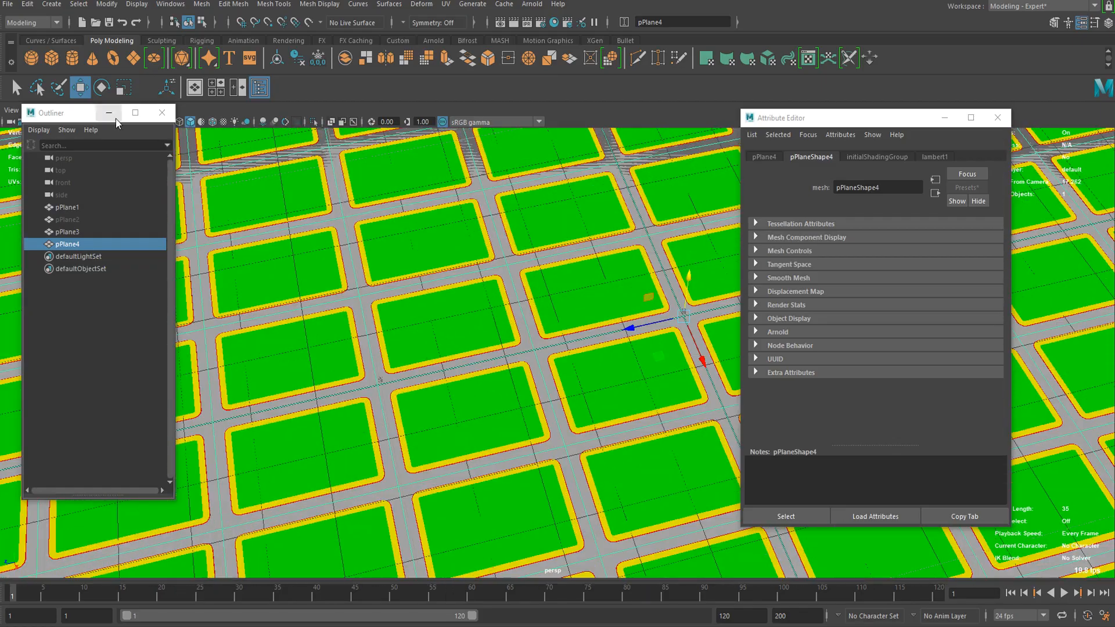
# - Move the Outliner aside and switch the viewport to wireframe display
pyautogui.moveTo(76, 114); pyautogui.dragTo(56, 148)
pyautogui.press('4')
pyautogui.scroll(8, 506, 331)
pyautogui.keyDown('alt'); pyautogui.moveTo(610, 359); pyautogui.dragTo(489, 347, button='middle'); pyautogui.keyUp('alt')
pyautogui.scroll(-6, 316, 298)
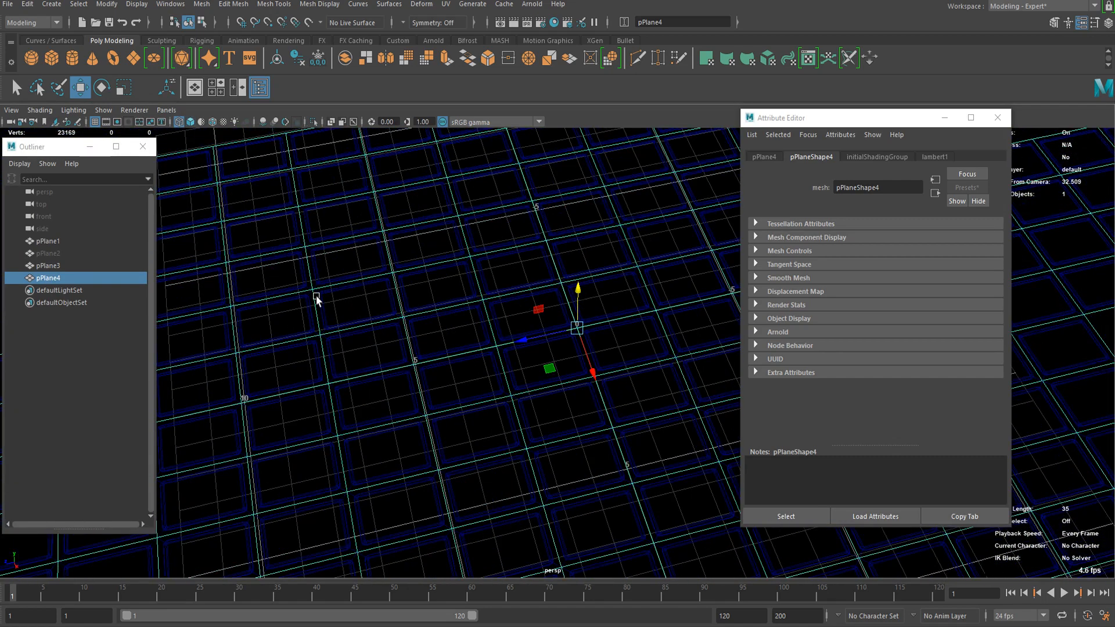
# - Extrude all faces of pPlane4 individually inward with an offset of about 0.273, placing their edges inside the sidewalk borders
pyautogui.moveTo(281, 262); pyautogui.dragTo(288, 301, button='right')
pyautogui.scroll(-5, 392, 333)
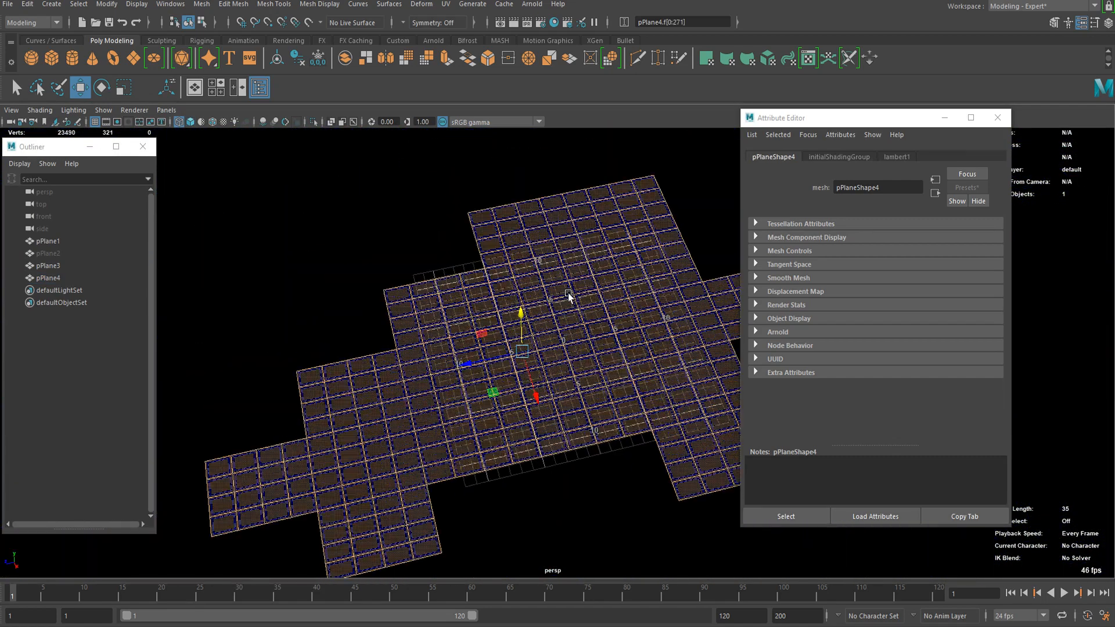
pyautogui.scroll(15, 503, 355)
pyautogui.keyDown('alt'); pyautogui.moveTo(383, 333); pyautogui.dragTo(479, 308, button='middle'); pyautogui.keyUp('alt')
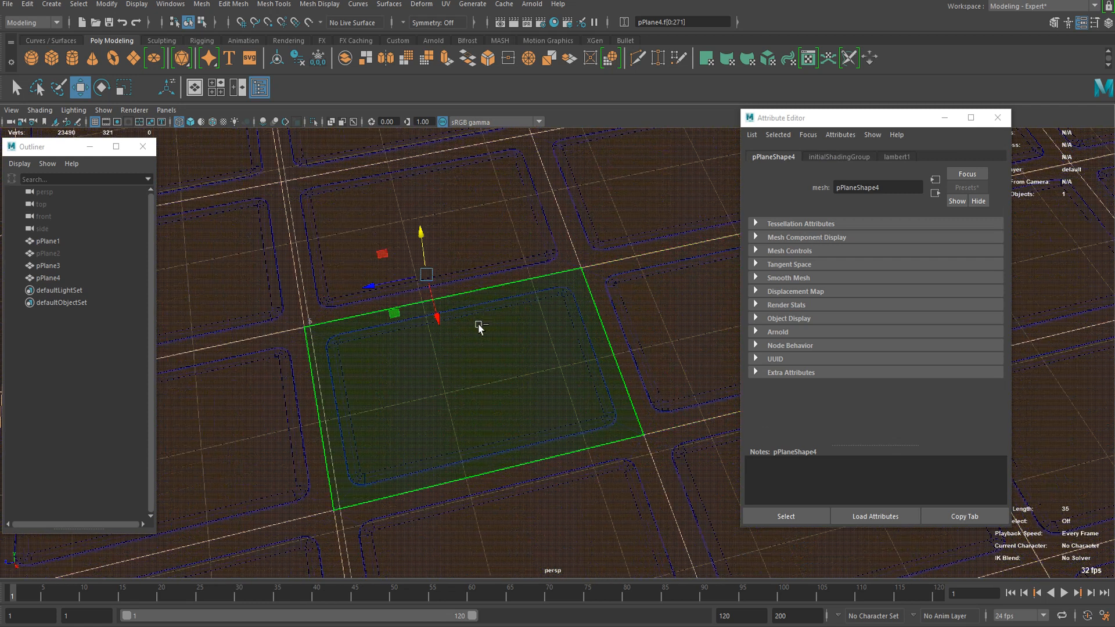
pyautogui.hotkey('ctrl', 'e')
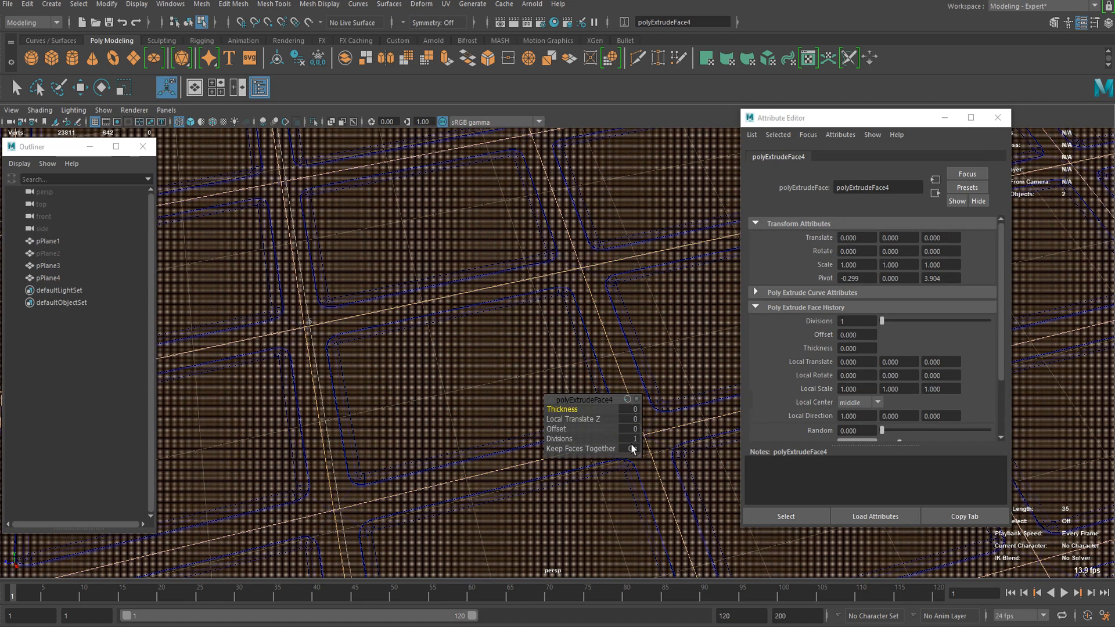
pyautogui.moveTo(556, 428); pyautogui.dragTo(1111, 417)
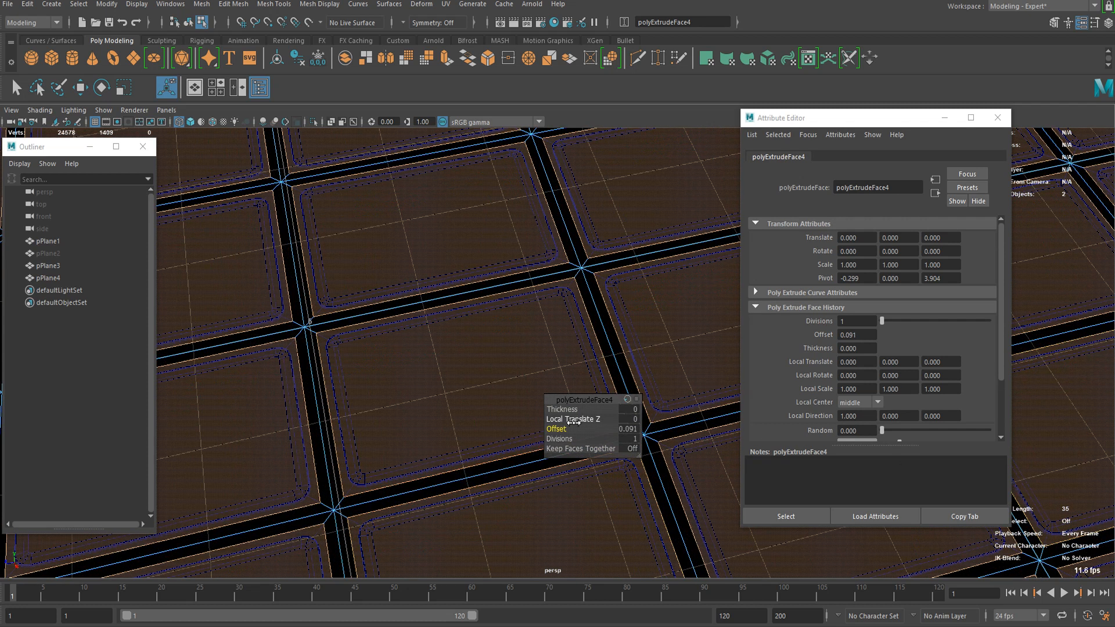
pyautogui.moveTo(585, 434); pyautogui.dragTo(655, 444)
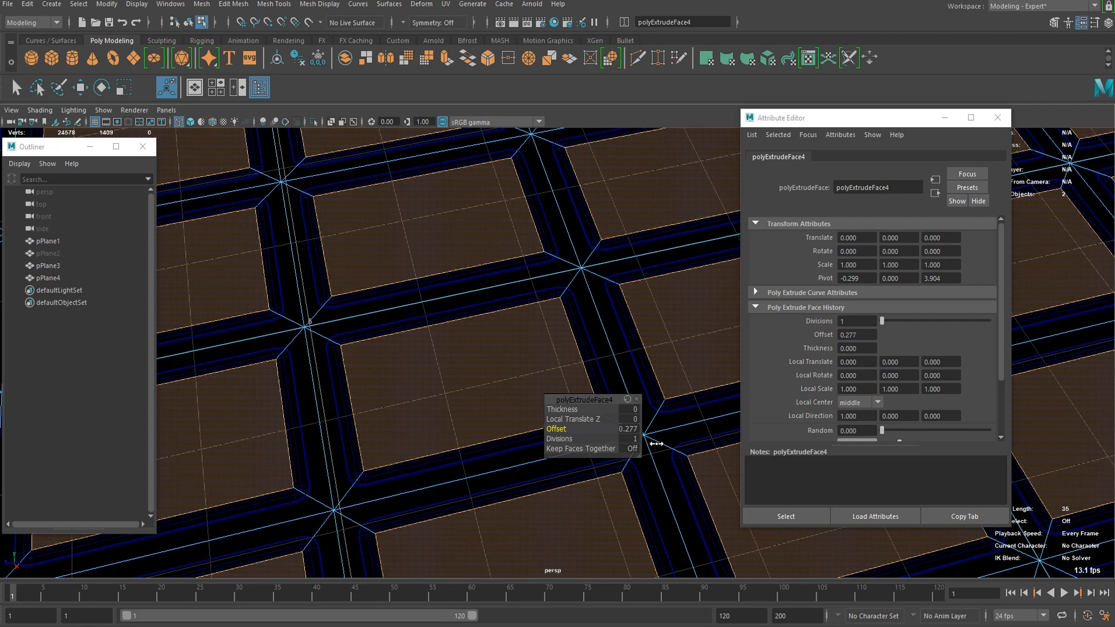
pyautogui.scroll(4, 411, 467)
pyautogui.keyDown('alt'); pyautogui.moveTo(357, 491); pyautogui.dragTo(424, 430, button='middle'); pyautogui.keyUp('alt')
pyautogui.scroll(2, 447, 427)
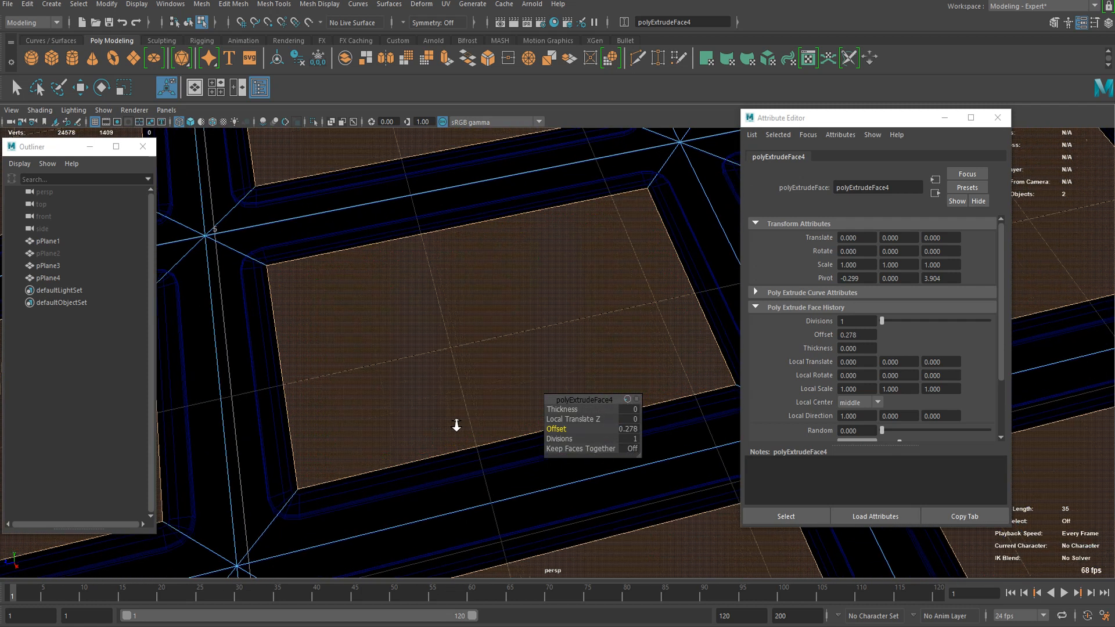
pyautogui.moveTo(572, 433); pyautogui.dragTo(558, 429)
pyautogui.scroll(-6, 465, 343)
pyautogui.scroll(-5, 444, 308)
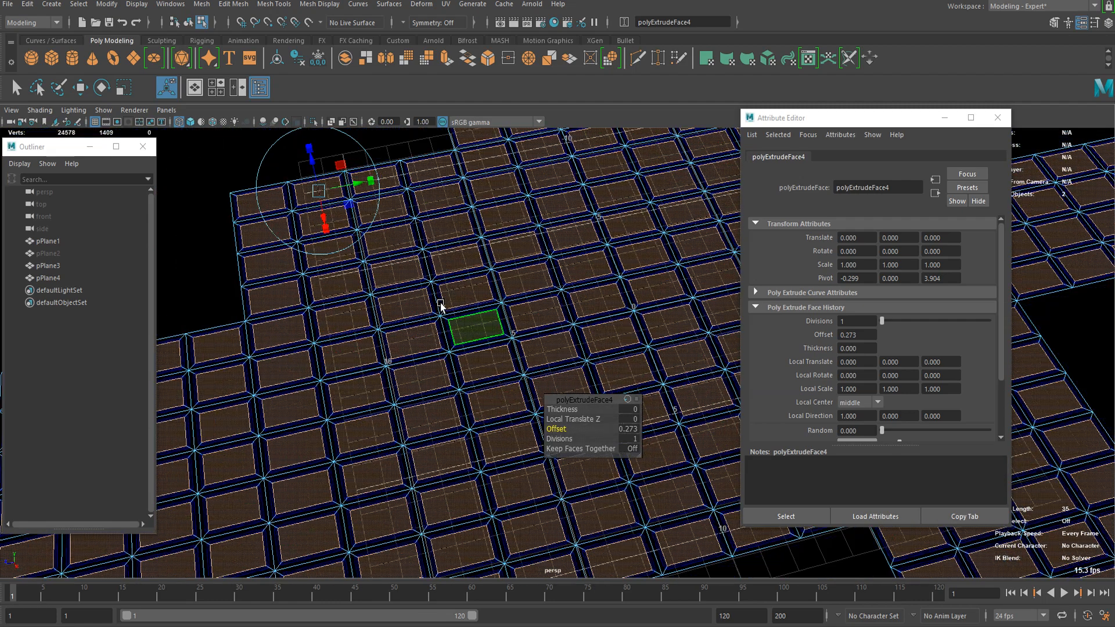
# - Invert the face selection on pPlane4, delete the selected faces and return the plane to object mode
pyautogui.moveTo(314, 216); pyautogui.dragTo(307, 344, button='right')
pyautogui.scroll(5, 326, 337)
pyautogui.press('Delete')
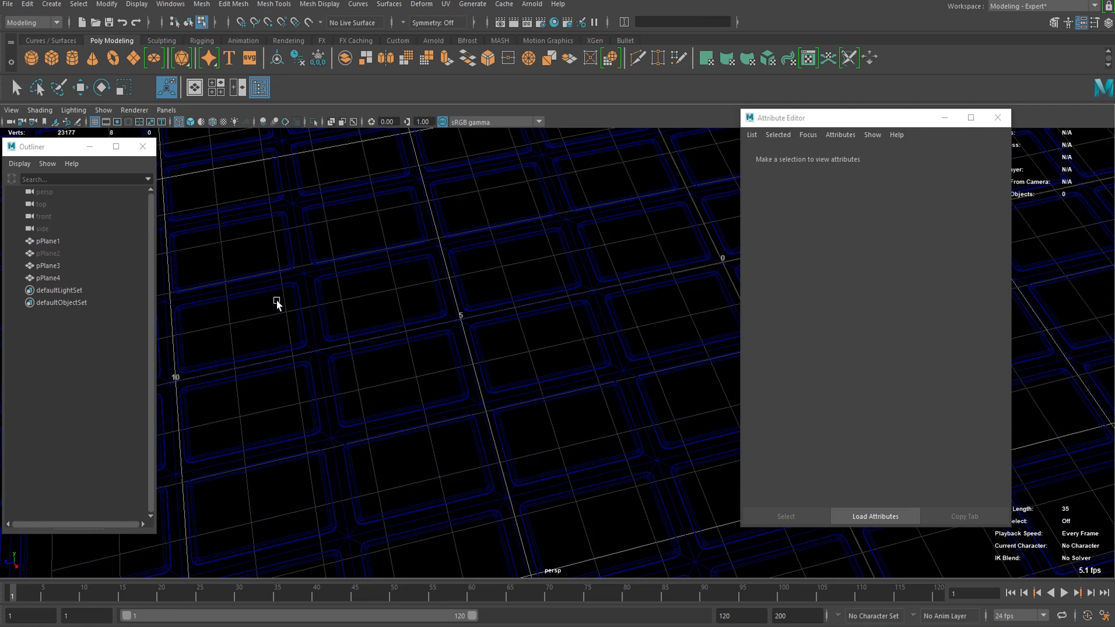
pyautogui.scroll(-5, 285, 288)
pyautogui.moveTo(294, 274); pyautogui.dragTo(371, 202, button='right')
pyautogui.scroll(3, 358, 267)
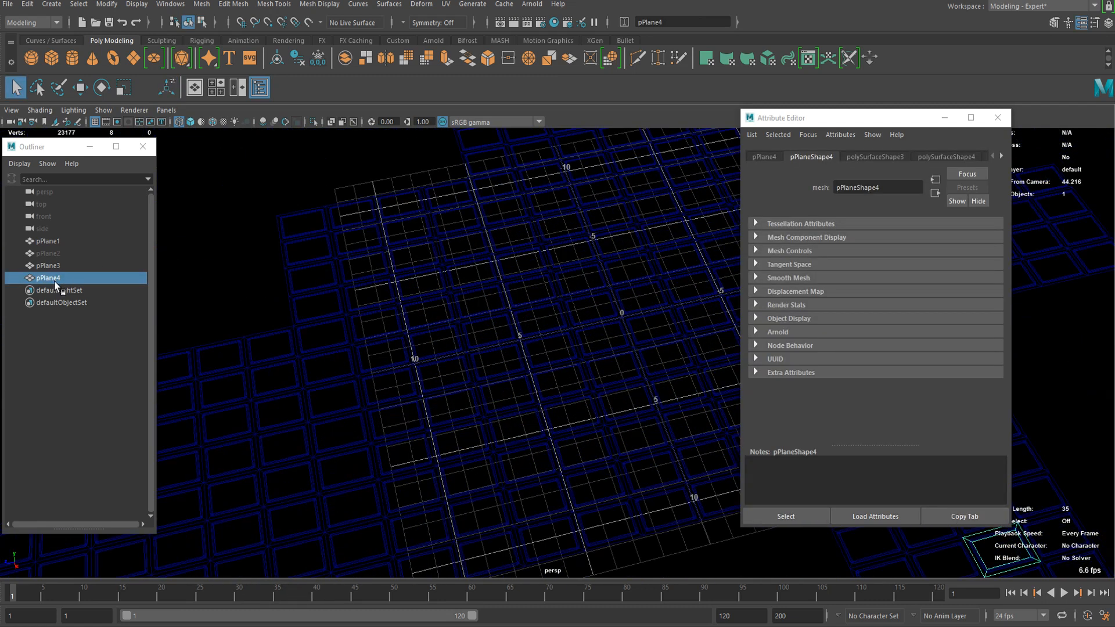
# - Return the viewport to shaded display and activate the Move tool for pPlane4
pyautogui.click(313, 121)
pyautogui.click(313, 120)
pyautogui.click(191, 122)
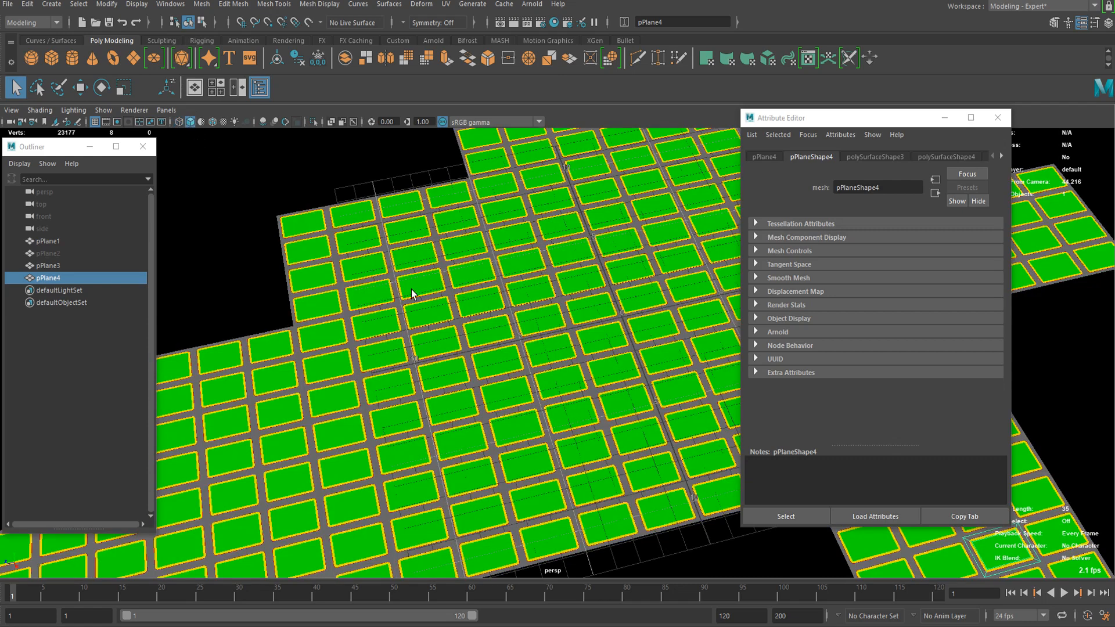
pyautogui.scroll(4, 289, 269)
pyautogui.scroll(-4, 335, 243)
pyautogui.scroll(4, 334, 243)
pyautogui.scroll(-5, 314, 242)
pyautogui.press('w')
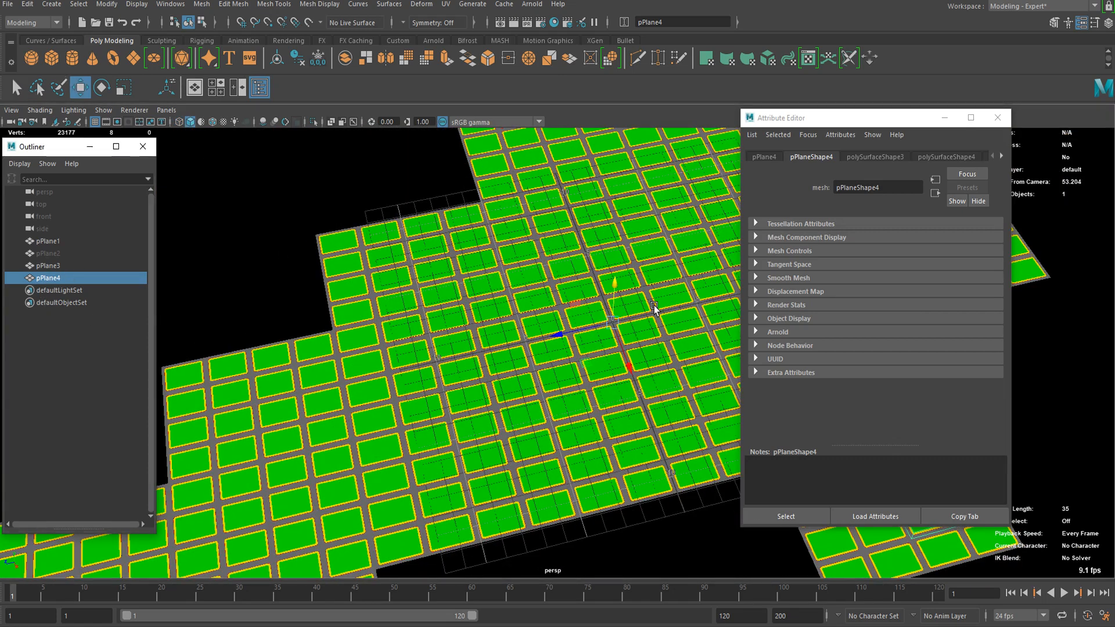
# - Undo the face deletion on pPlane4 so its extruded faces are restored
pyautogui.scroll(-5, 611, 308)
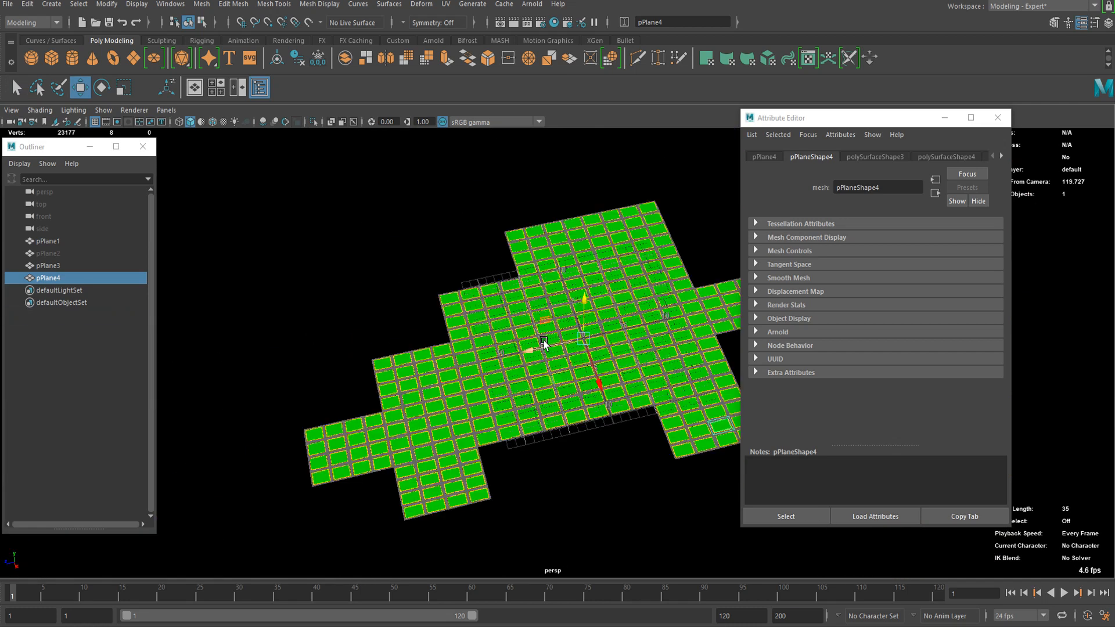
pyautogui.scroll(2, 544, 343)
pyautogui.hotkey('ctrl', 'z')
pyautogui.hotkey('ctrl', 'z')
pyautogui.hotkey('ctrl', 'z')
# - Try inverting the face selection on pPlane4 again and deleting the selected faces
pyautogui.scroll(8, 465, 347)
pyautogui.scroll(-3, 465, 323)
pyautogui.keyDown('alt'); pyautogui.moveTo(456, 319); pyautogui.dragTo(444, 310); pyautogui.keyUp('alt')
pyautogui.scroll(3, 465, 287)
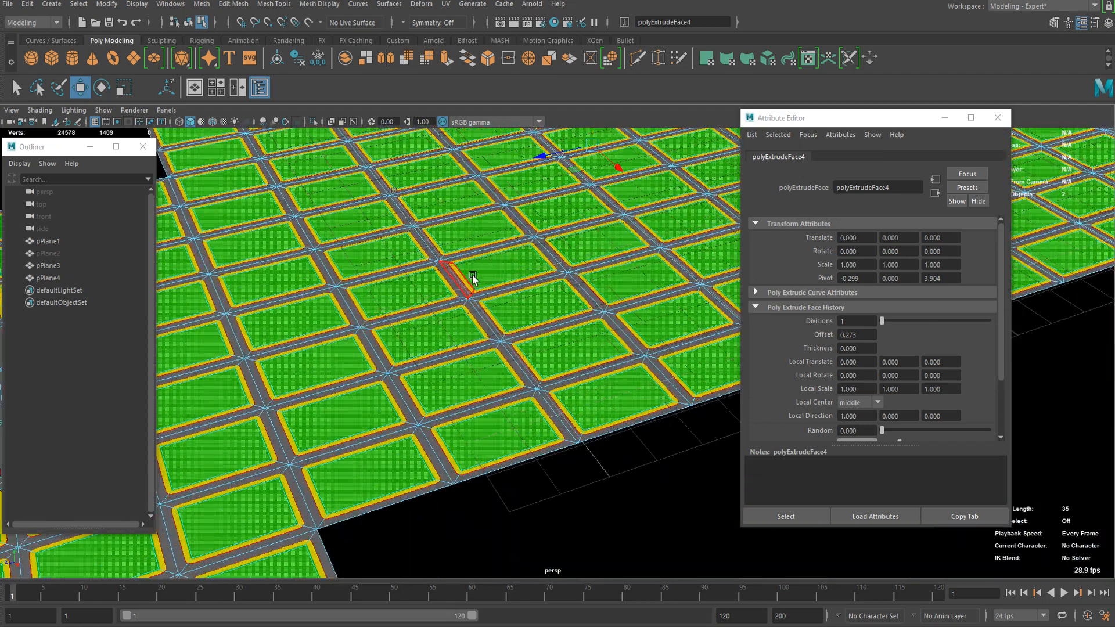
pyautogui.scroll(5, 475, 306)
pyautogui.scroll(5, 557, 183)
pyautogui.scroll(-8, 559, 174)
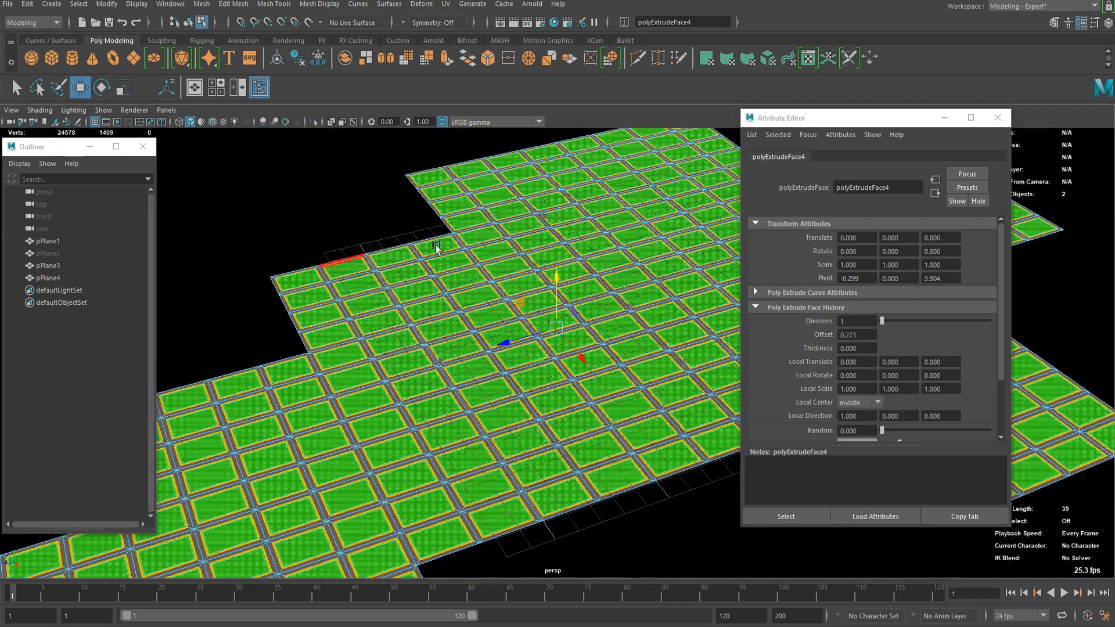
pyautogui.scroll(6, 436, 246)
pyautogui.moveTo(222, 155); pyautogui.dragTo(231, 280, button='right')
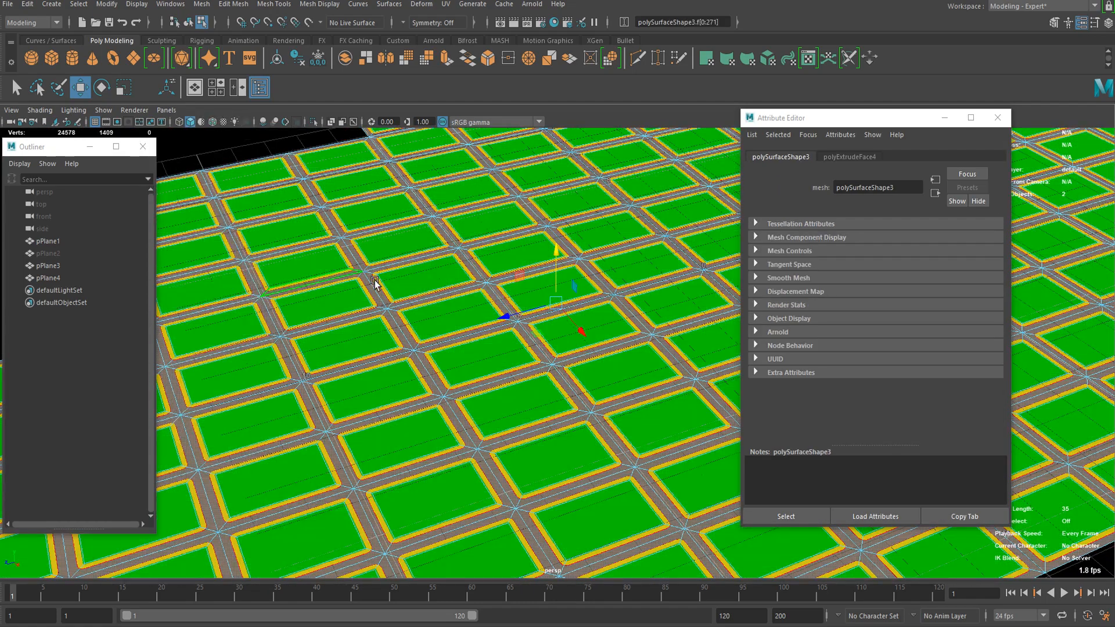
pyautogui.scroll(4, 375, 283)
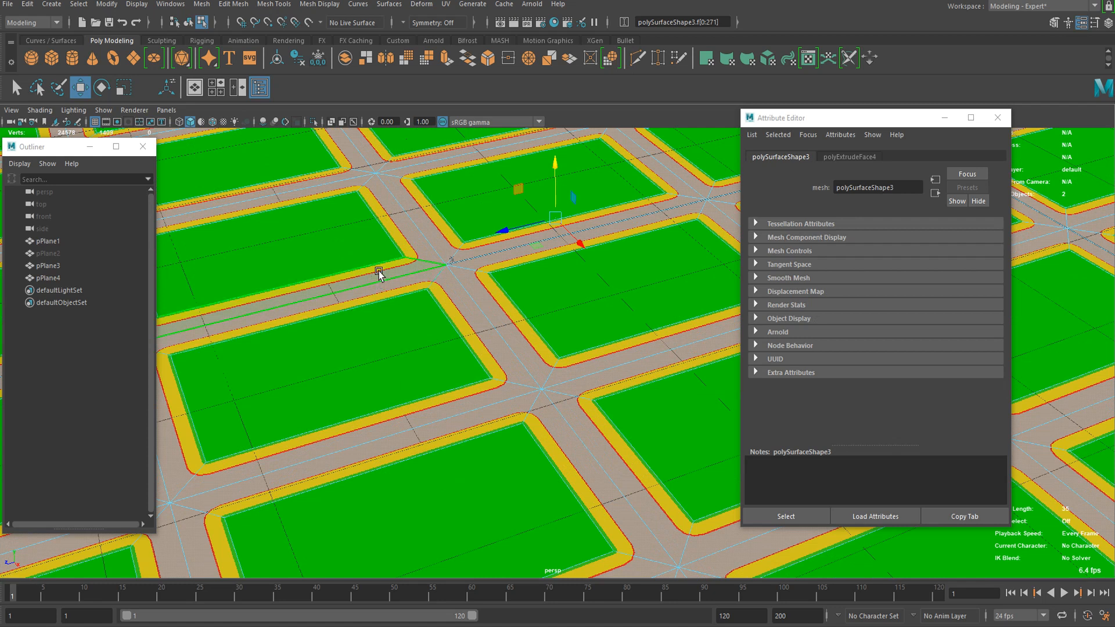
pyautogui.press('Delete')
# - Return to object mode, reselect pPlane4 and undo its last face deletion
pyautogui.scroll(-8, 384, 264)
pyautogui.moveTo(302, 212); pyautogui.dragTo(360, 166, button='right')
pyautogui.click(316, 126)
pyautogui.click(315, 124)
pyautogui.scroll(4, 444, 243)
pyautogui.hotkey('ctrl', '1')
pyautogui.hotkey('ctrl', '1')
pyautogui.hotkey('ctrl', '1')
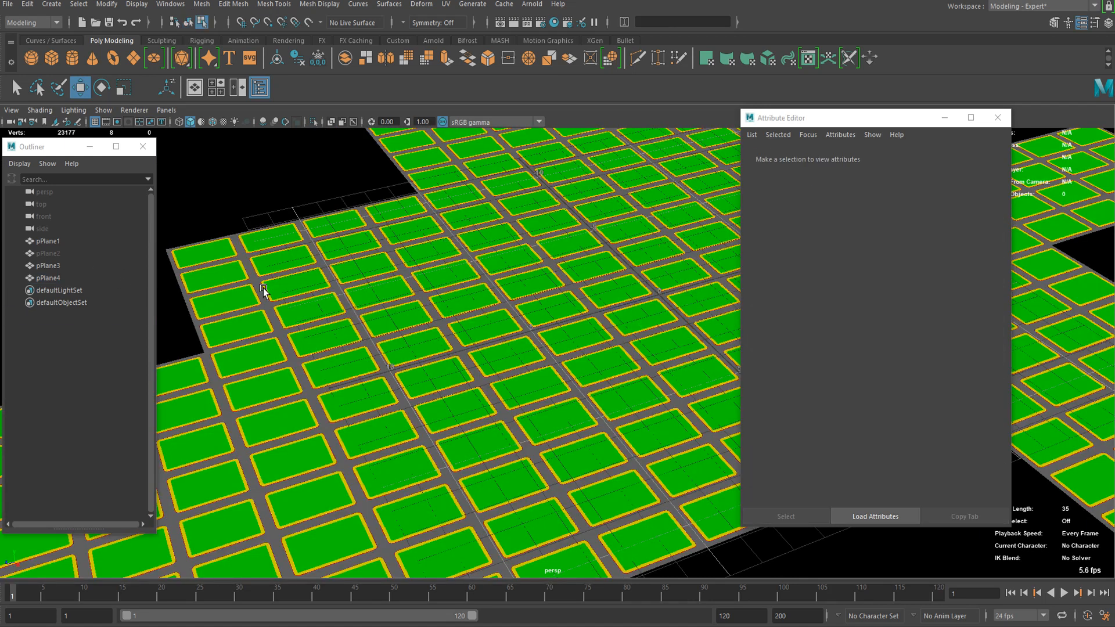
pyautogui.click(50, 278)
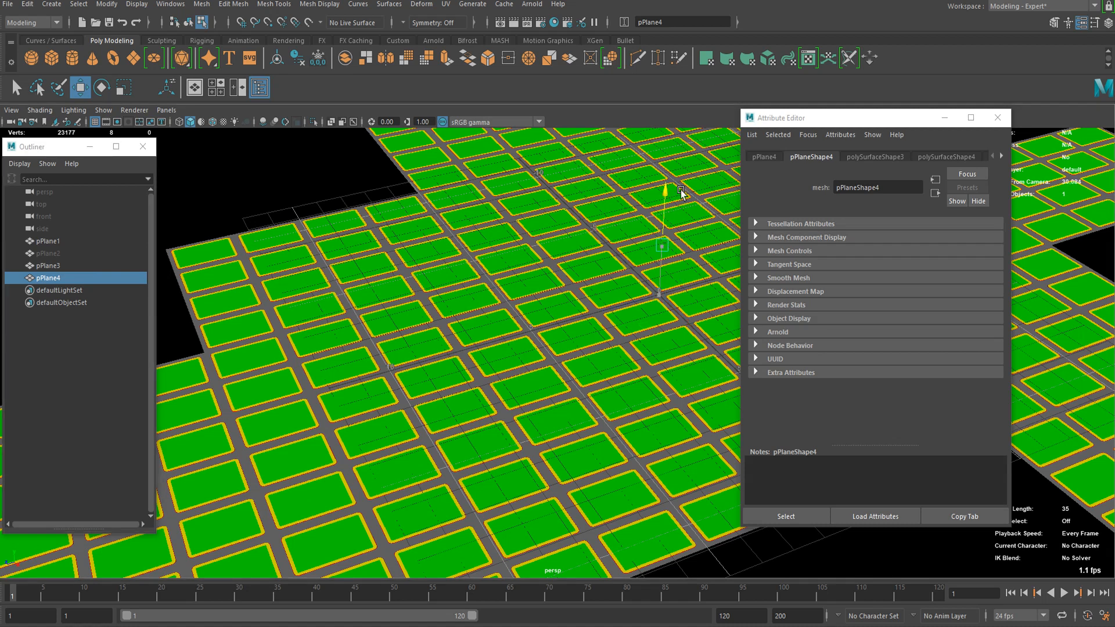
pyautogui.hotkey('ctrl', 'z')
pyautogui.hotkey('ctrl', 'z')
pyautogui.hotkey('ctrl', 'z')
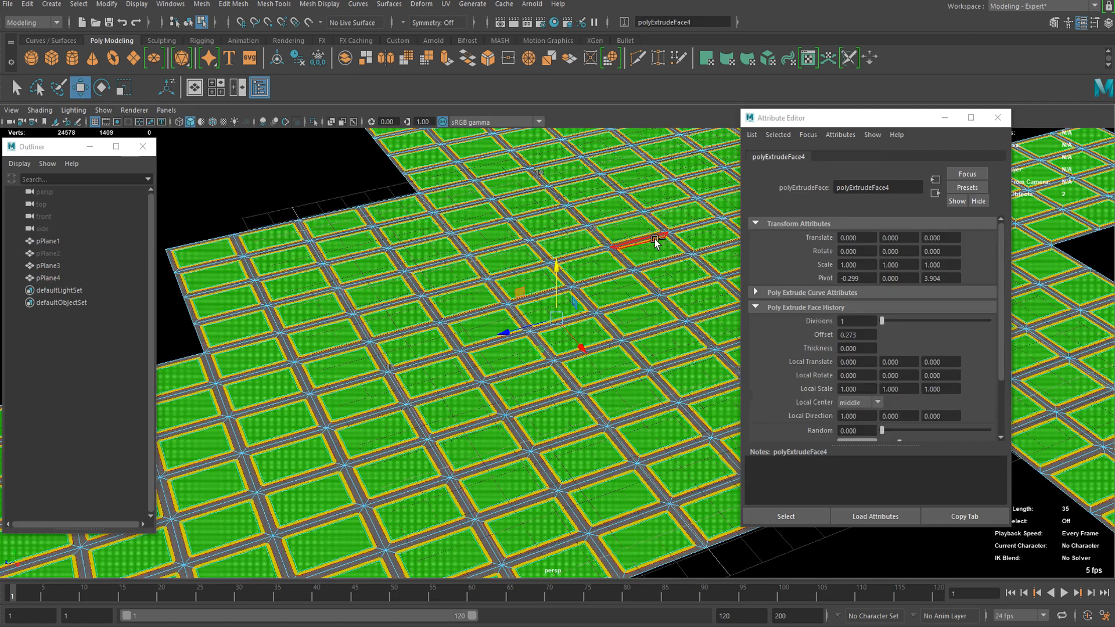
# - Raise pPlane4 above the block surfaces so its faces can be seen
pyautogui.keyDown('alt'); pyautogui.moveTo(302, 217); pyautogui.dragTo(285, 213, button='right'); pyautogui.keyUp('alt')
pyautogui.moveTo(341, 239); pyautogui.dragTo(388, 211, button='right')
pyautogui.moveTo(624, 260); pyautogui.dragTo(631, 249)
pyautogui.keyDown('alt'); pyautogui.moveTo(279, 203); pyautogui.dragTo(335, 226, button='right'); pyautogui.keyUp('alt')
# - Invert the face selection on pPlane4 and delete the outer border faces, keeping only the inner block faces
pyautogui.keyDown('alt'); pyautogui.moveTo(400, 235); pyautogui.dragTo(470, 341, button='right'); pyautogui.keyUp('alt')
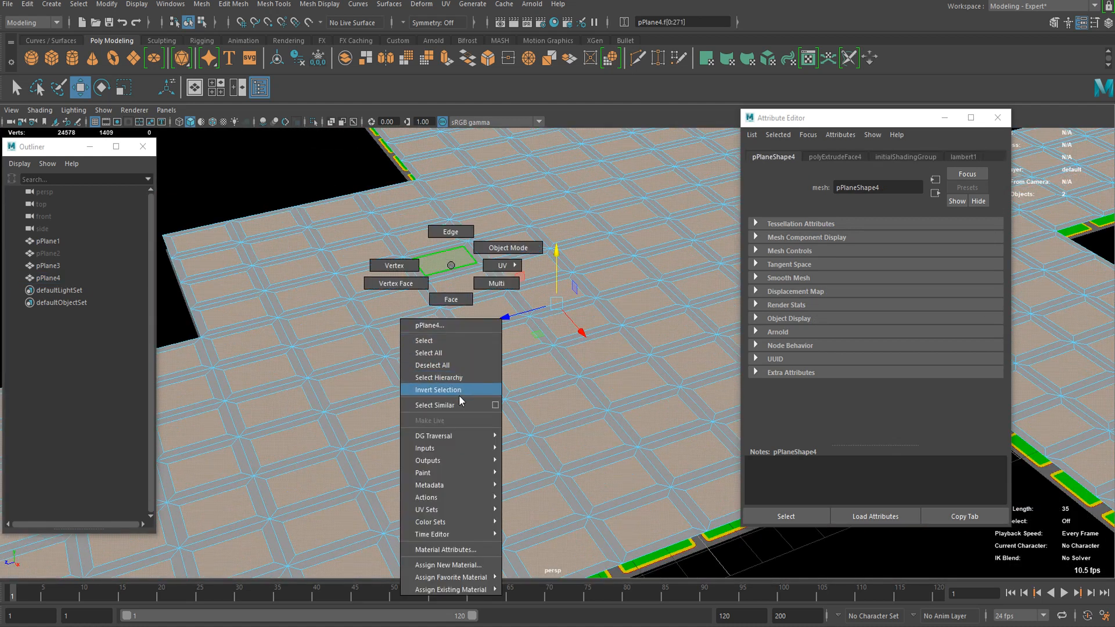
pyautogui.moveTo(459, 395); pyautogui.dragTo(458, 395, button='right')
pyautogui.moveTo(303, 247); pyautogui.dragTo(351, 185, button='right')
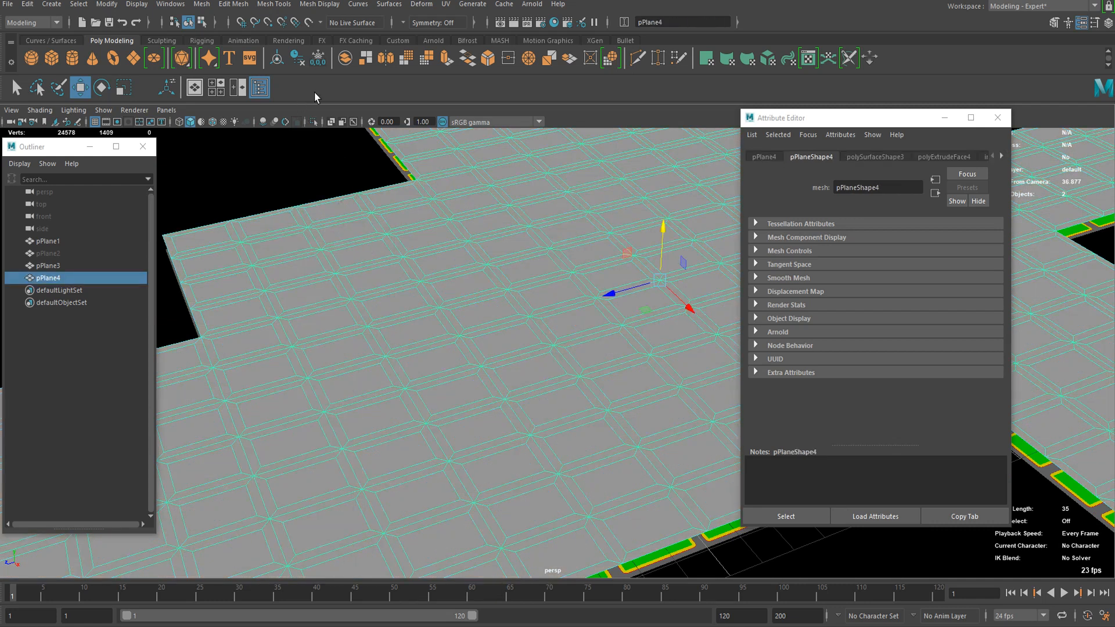
pyautogui.moveTo(277, 184); pyautogui.dragTo(274, 215, button='right')
pyautogui.press('Delete')
pyautogui.scroll(-5, 430, 274)
# - Return pPlane4 to object mode and lower it until it sits just above the green lots
pyautogui.moveTo(431, 275); pyautogui.dragTo(471, 241, button='right')
pyautogui.scroll(5, 472, 240)
pyautogui.keyDown('alt'); pyautogui.moveTo(491, 278); pyautogui.dragTo(419, 326); pyautogui.keyUp('alt')
pyautogui.scroll(5, 436, 313)
pyautogui.moveTo(503, 202); pyautogui.dragTo(523, 320)
pyautogui.hotkey('ctrl', 'z')
pyautogui.scroll(-3, 398, 267)
pyautogui.scroll(3, 406, 245)
pyautogui.scroll(6, 523, 319)
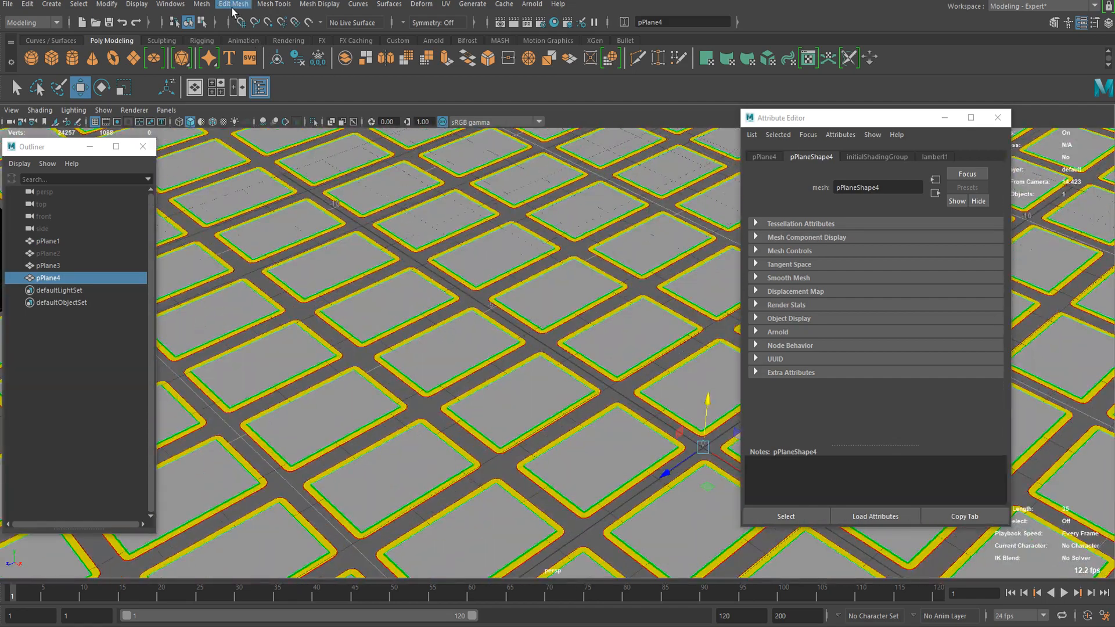
# - Add divisions to pPlane4's faces with the Linear method, using 3 divisions in U and 3 in V
pyautogui.click(233, 6)
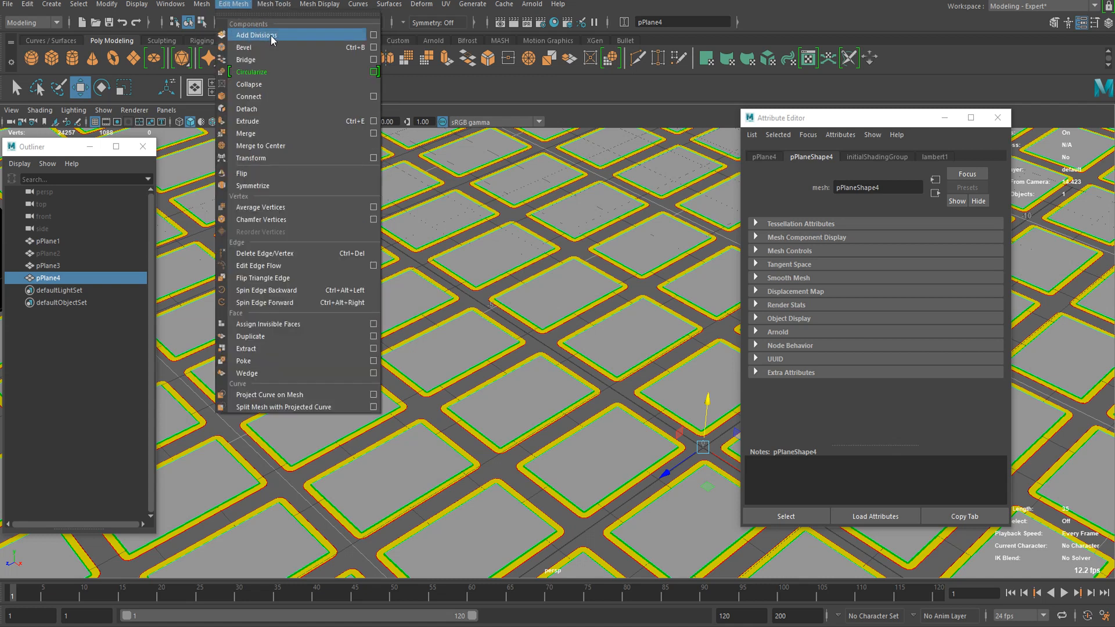
pyautogui.click(270, 36)
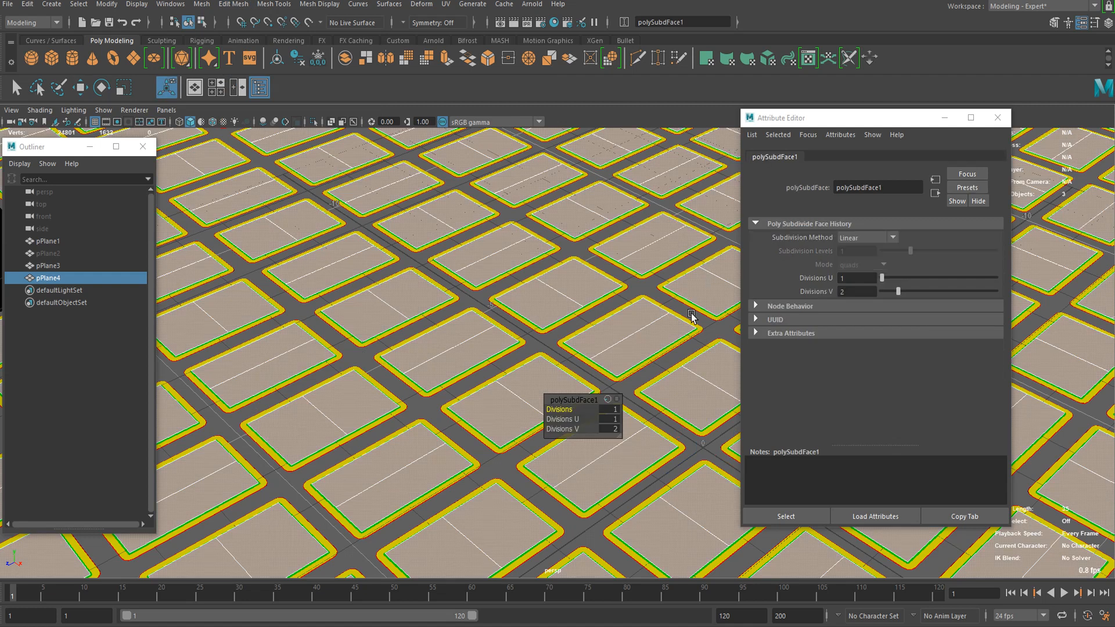
pyautogui.click(864, 237)
pyautogui.click(850, 264)
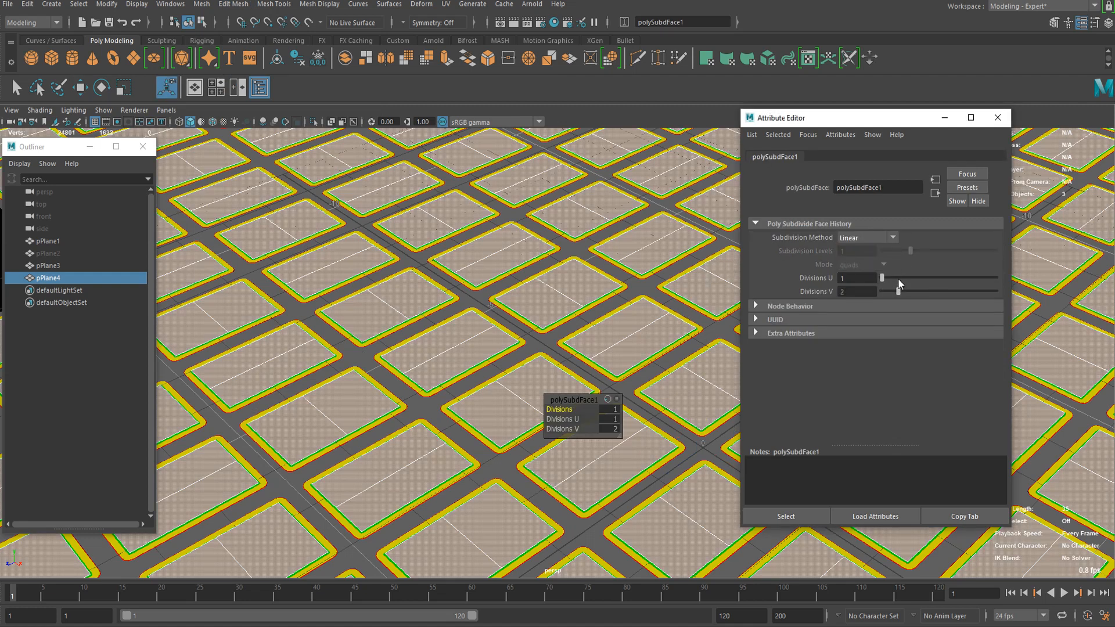
pyautogui.click(905, 277)
pyautogui.click(909, 277)
pyautogui.click(914, 292)
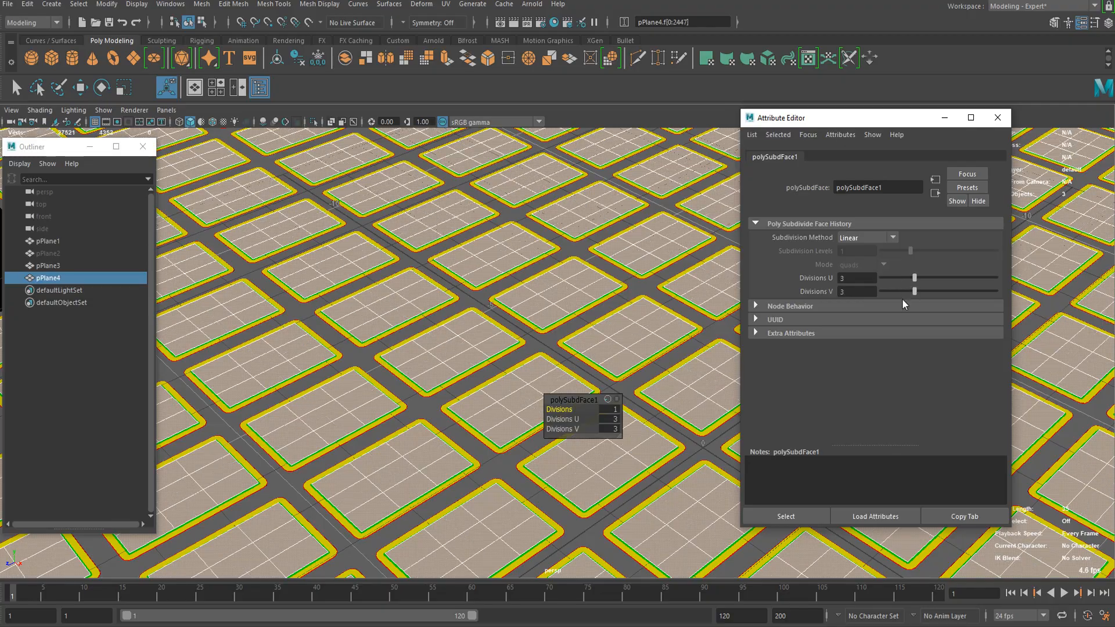
# - Select pPlane4 as an object and delete its construction history
pyautogui.scroll(-5, 608, 298)
pyautogui.scroll(6, 526, 297)
pyautogui.scroll(-3, 525, 297)
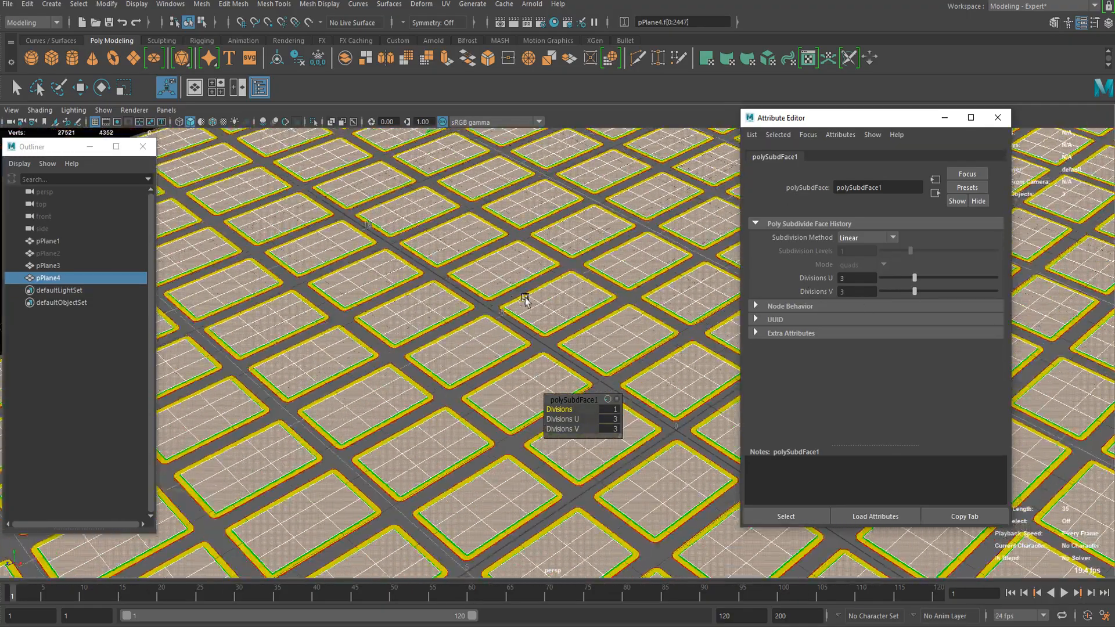
pyautogui.scroll(-6, 525, 297)
pyautogui.scroll(3, 468, 211)
pyautogui.press('q')
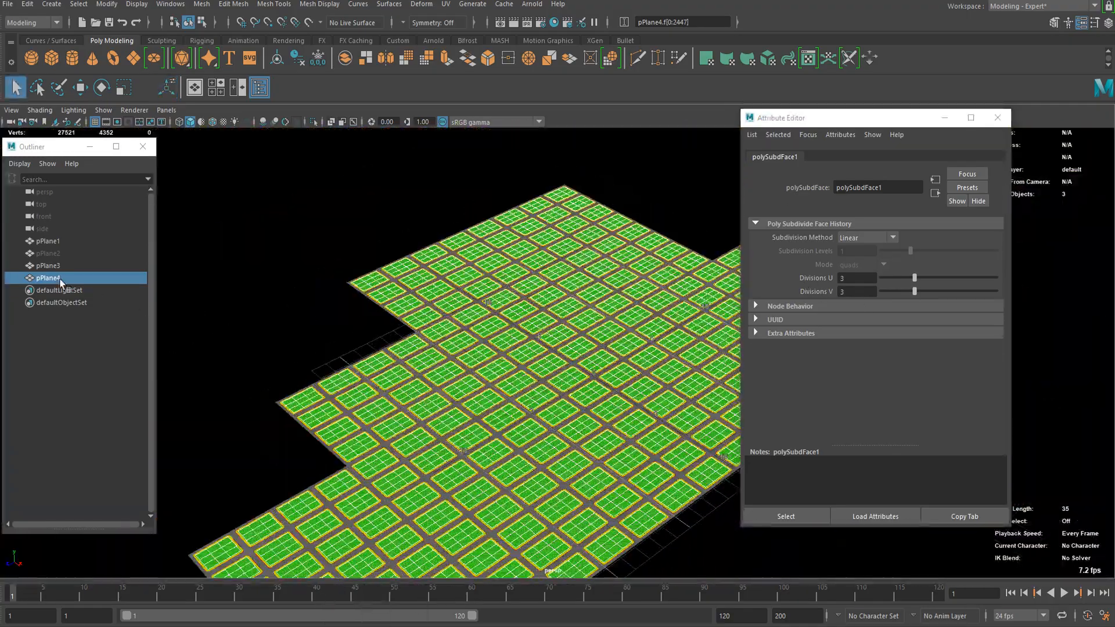
pyautogui.click(45, 278)
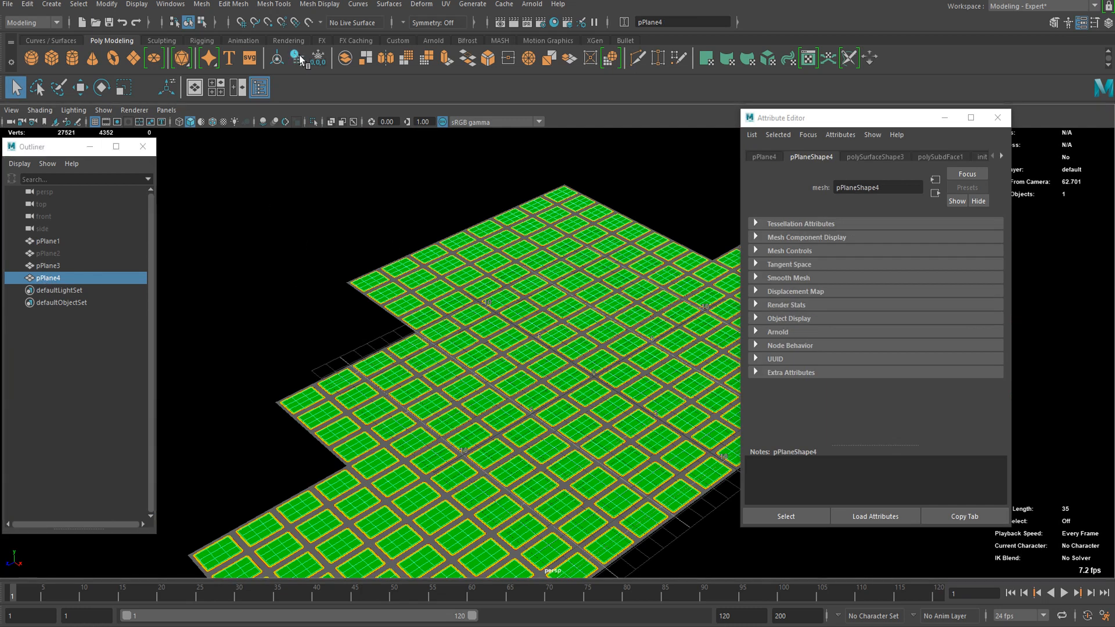
pyautogui.scroll(-5, 417, 228)
# - Select the centre face of every block's 3 by 3 grid on pPlane4 and delete these faces
pyautogui.moveTo(418, 228); pyautogui.dragTo(416, 258, button='right')
pyautogui.scroll(-3, 416, 258)
pyautogui.moveTo(340, 206); pyautogui.dragTo(868, 538)
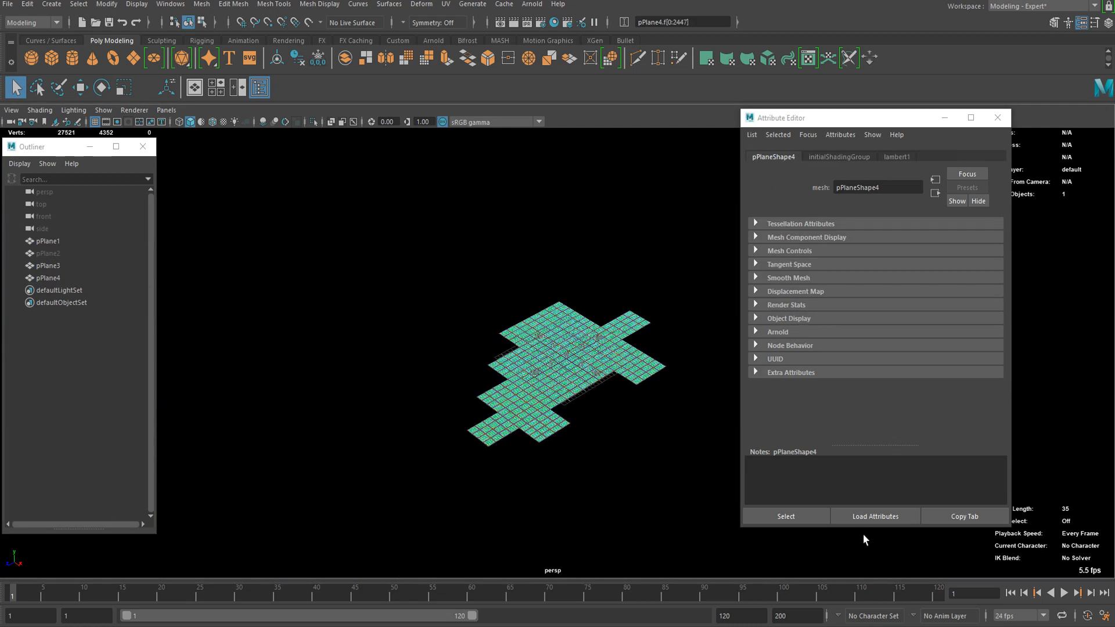
pyautogui.scroll(12, 507, 353)
pyautogui.scroll(3, 505, 307)
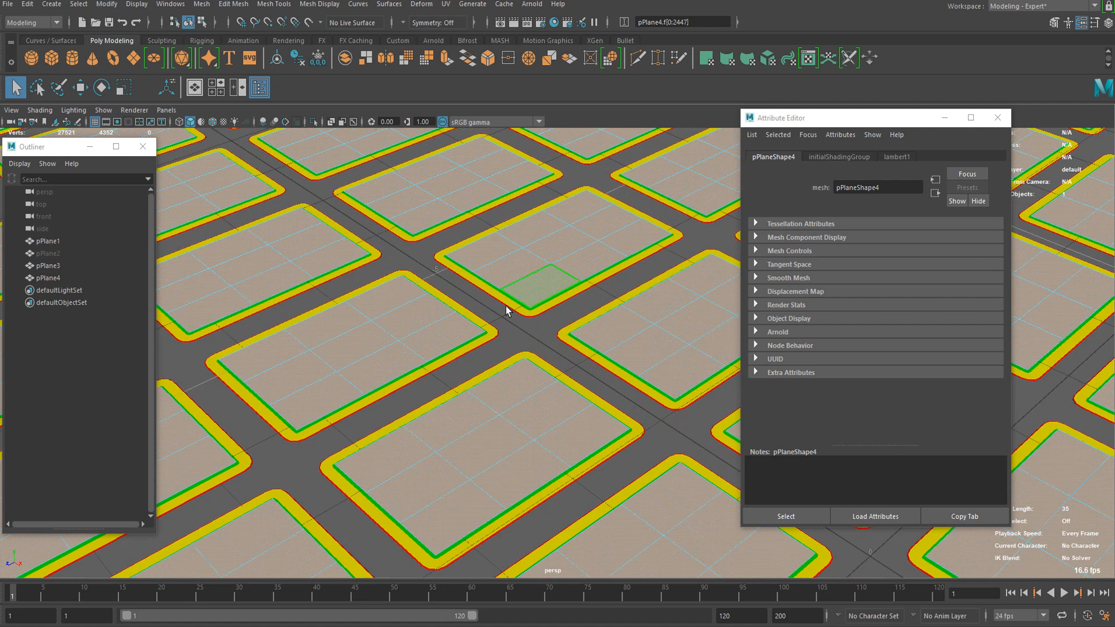
pyautogui.click(507, 306)
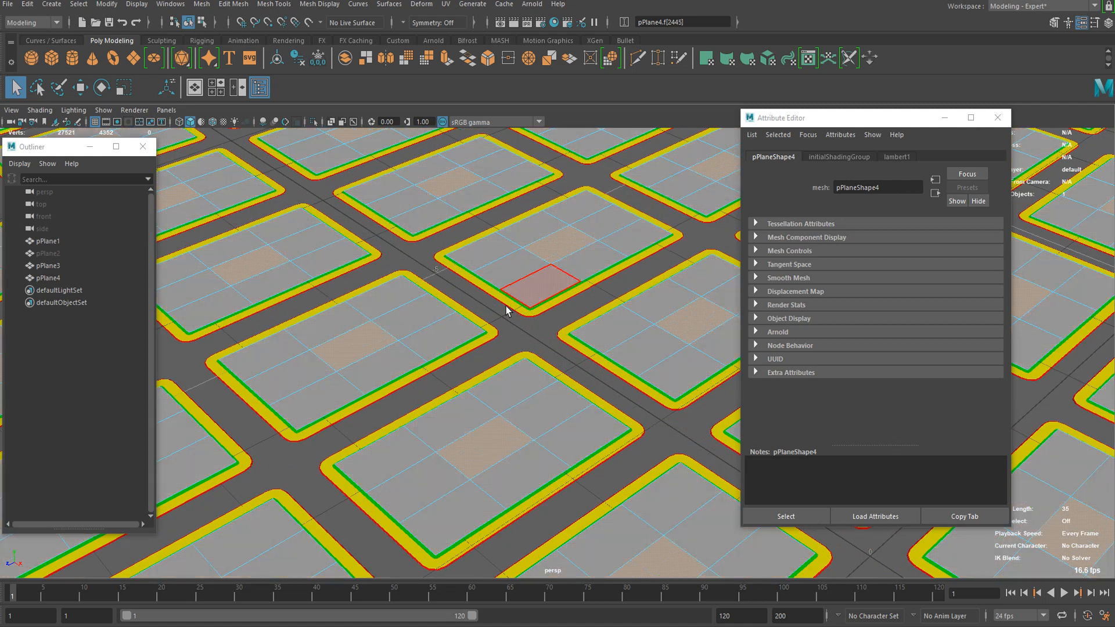
pyautogui.keyDown('alt'); pyautogui.moveTo(375, 322); pyautogui.dragTo(405, 315, button='middle'); pyautogui.keyUp('alt')
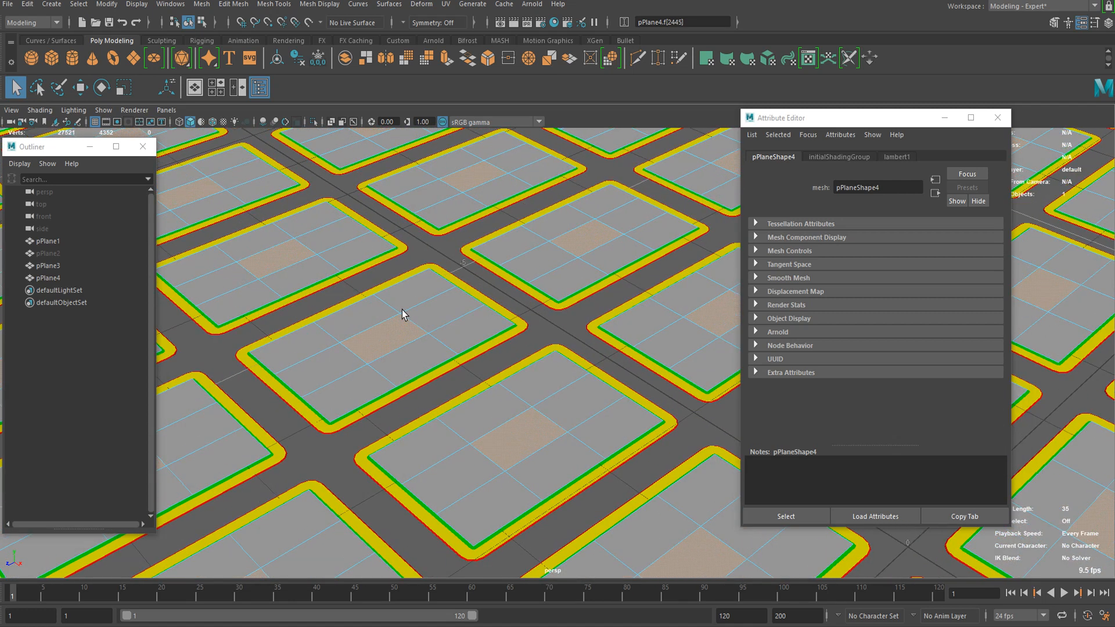
pyautogui.press('Delete')
pyautogui.scroll(-6, 430, 307)
pyautogui.scroll(8, 464, 294)
pyautogui.keyDown('alt'); pyautogui.moveTo(347, 291); pyautogui.dragTo(493, 315, button='middle'); pyautogui.keyUp('alt')
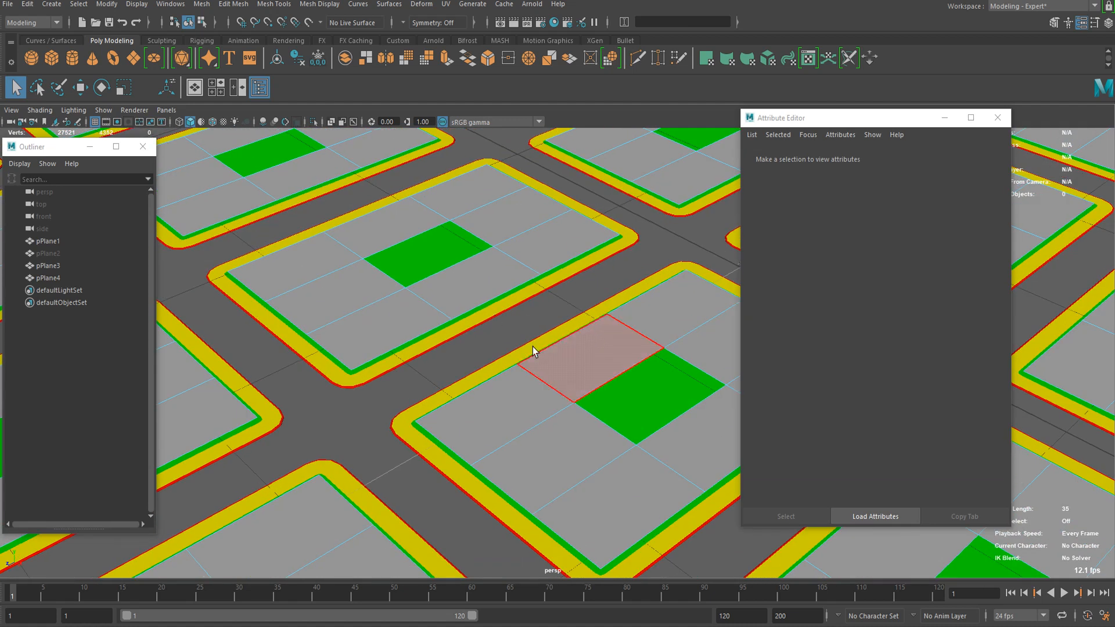
# - Select all remaining faces of pPlane4 and extrude them with Keep Faces Together off and an offset of about 0.029
pyautogui.scroll(-3, 594, 382)
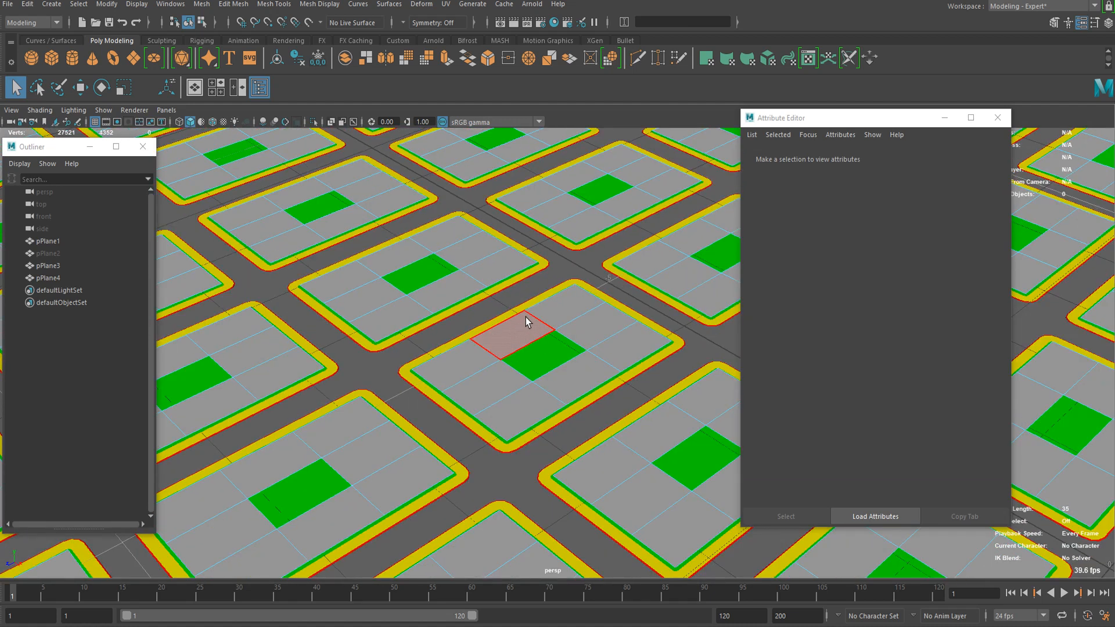
pyautogui.doubleClick(526, 323)
pyautogui.scroll(-14, 591, 349)
pyautogui.keyDown('shift'); pyautogui.moveTo(286, 220); pyautogui.dragTo(709, 481); pyautogui.keyUp('shift')
pyautogui.scroll(14, 622, 393)
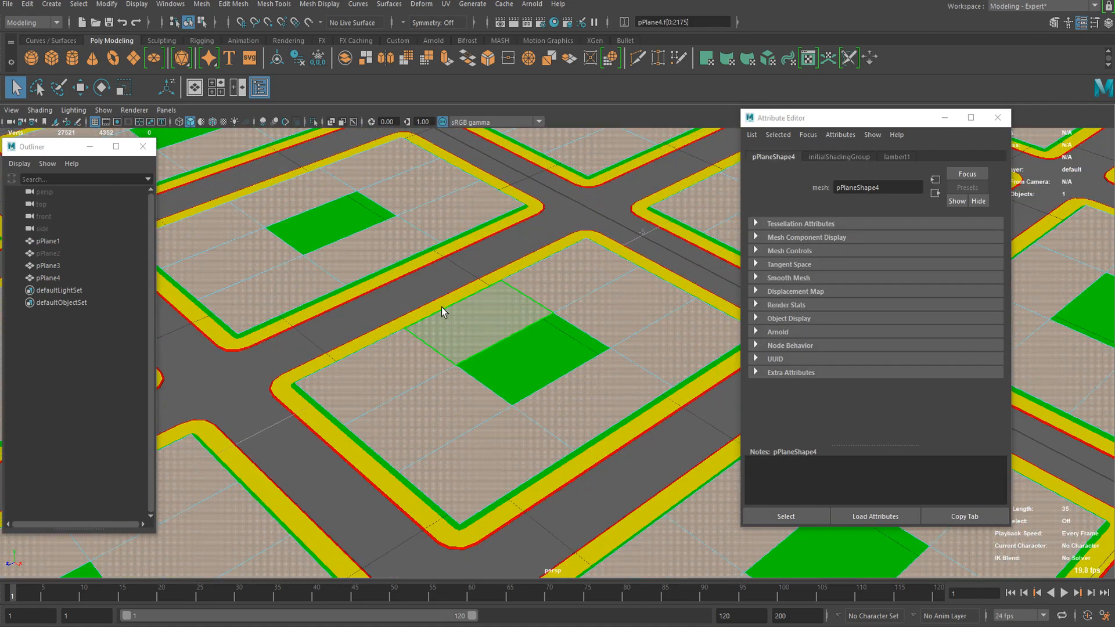
pyautogui.keyDown('alt'); pyautogui.moveTo(445, 312); pyautogui.dragTo(382, 290, button='middle'); pyautogui.keyUp('alt')
pyautogui.hotkey('ctrl', 'e')
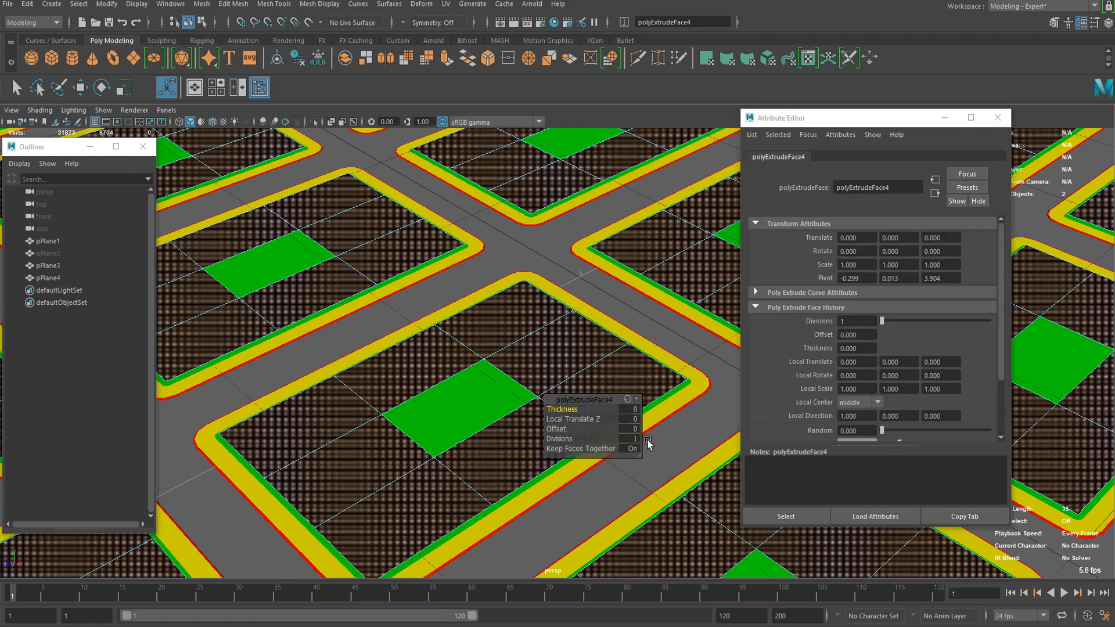
pyautogui.moveTo(557, 429); pyautogui.dragTo(696, 445)
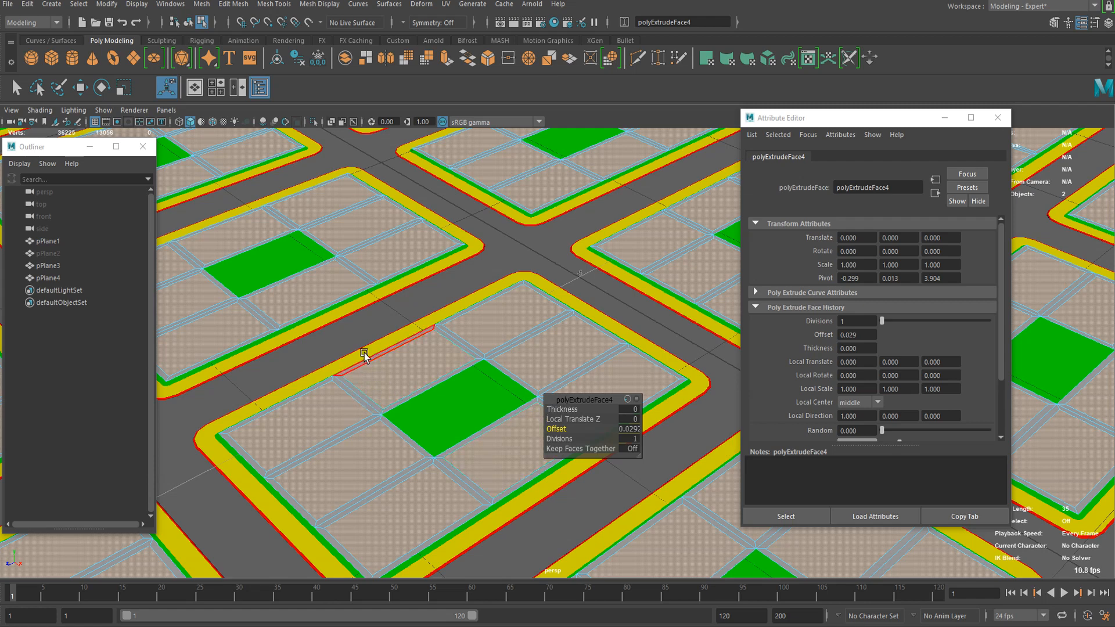
# - Invert the face selection on pPlane4 and delete the thin strips between the lots
pyautogui.scroll(-8, 386, 310)
pyautogui.scroll(5, 386, 309)
pyautogui.moveTo(281, 297); pyautogui.dragTo(314, 418, button='right')
pyautogui.scroll(3, 314, 417)
pyautogui.scroll(3, 473, 331)
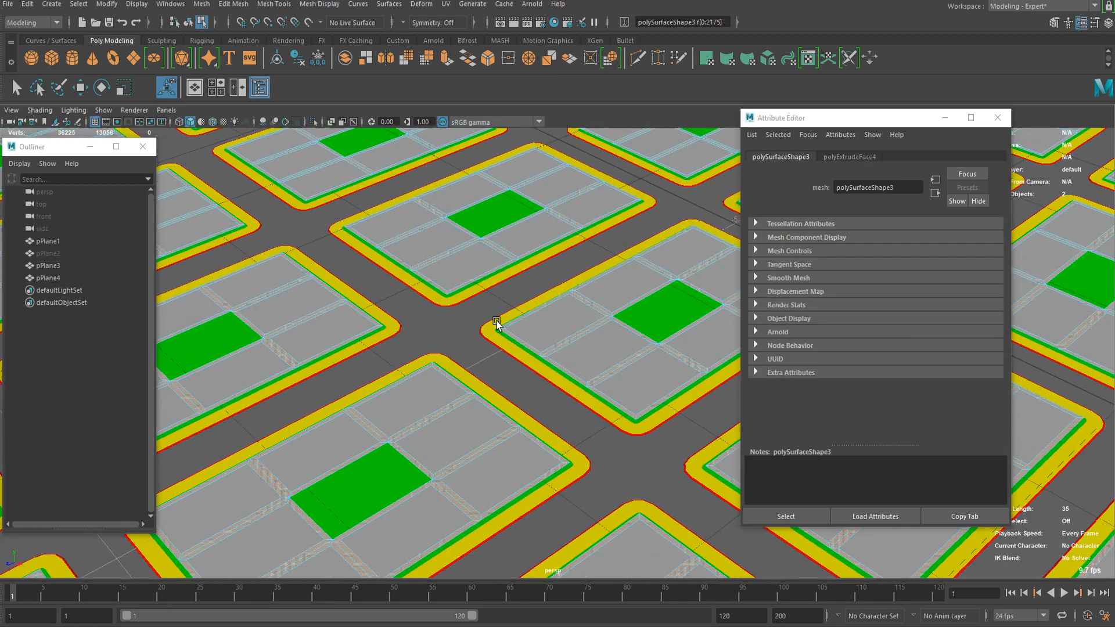
pyautogui.press('Delete')
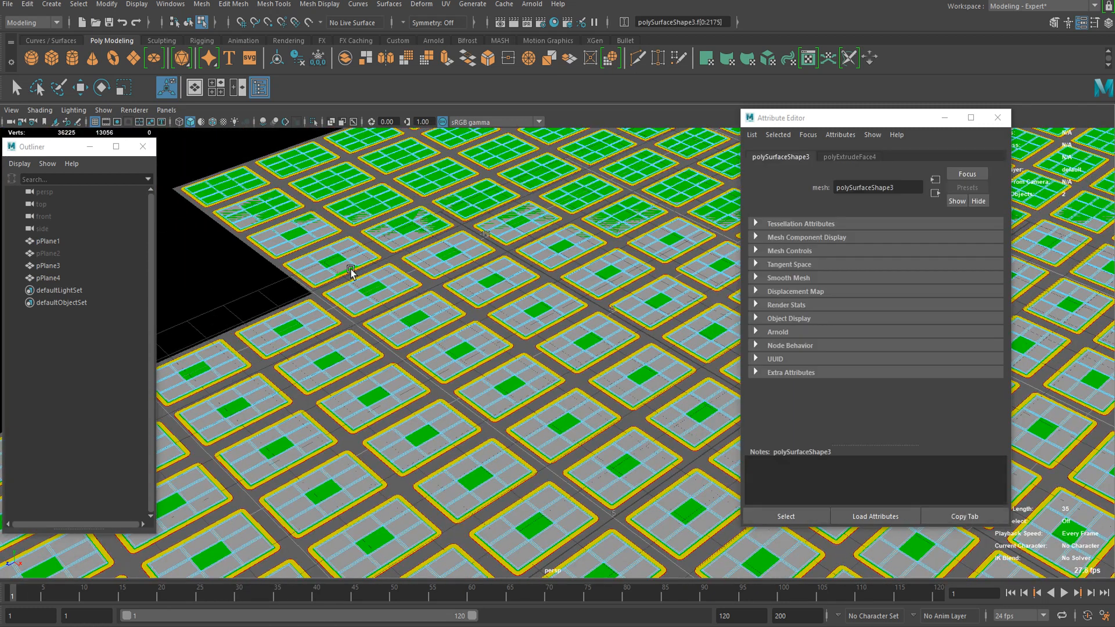
# - Return pPlane4 to object mode and delete its construction history
pyautogui.moveTo(344, 250); pyautogui.dragTo(373, 227, button='right')
pyautogui.click(219, 298)
pyautogui.click(329, 257)
pyautogui.click(303, 59)
pyautogui.scroll(5, 381, 251)
# - Select all of the building-lot faces of pPlane4 across the whole city layout
pyautogui.moveTo(345, 266); pyautogui.dragTo(368, 316, button='right')
pyautogui.scroll(5, 368, 316)
pyautogui.scroll(5, 441, 420)
pyautogui.scroll(-5, 502, 379)
pyautogui.keyDown('alt'); pyautogui.moveTo(442, 421); pyautogui.dragTo(484, 342, button='middle'); pyautogui.keyUp('alt')
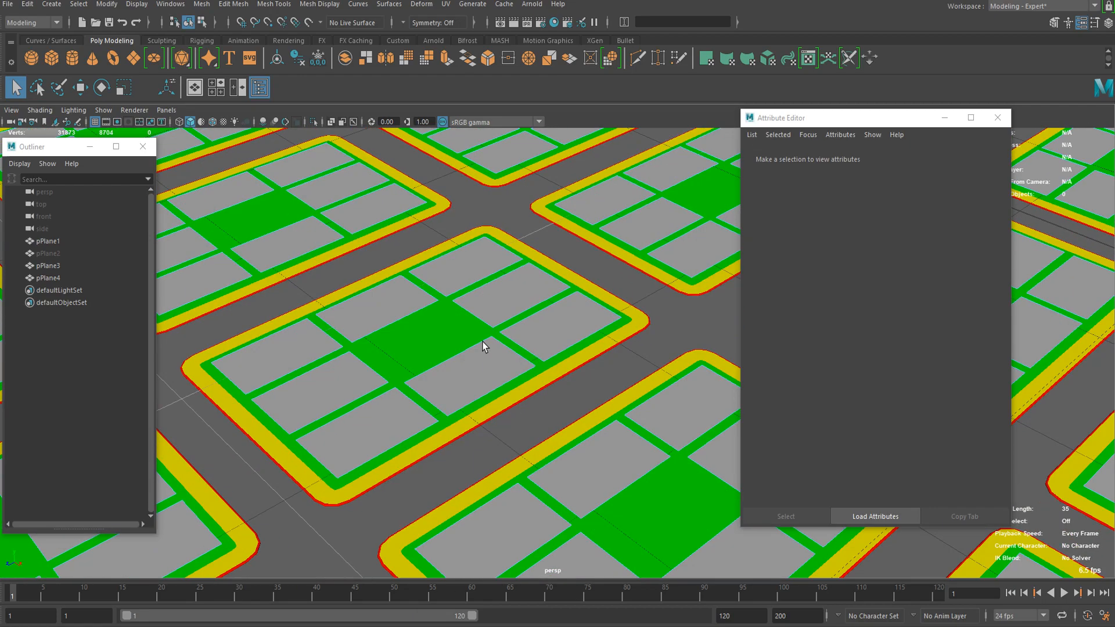
pyautogui.scroll(-10, 456, 304)
pyautogui.moveTo(301, 221); pyautogui.dragTo(895, 588)
pyautogui.scroll(6, 465, 361)
pyautogui.keyDown('alt'); pyautogui.moveTo(465, 361); pyautogui.dragTo(501, 368); pyautogui.keyUp('alt')
pyautogui.scroll(-4, 531, 336)
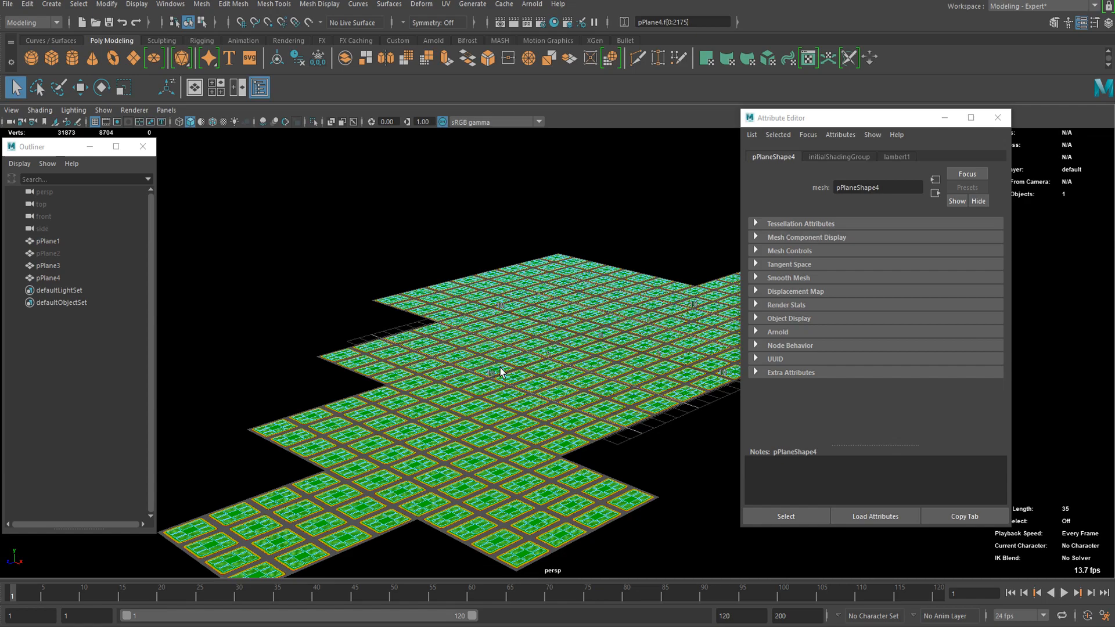
pyautogui.scroll(8, 501, 371)
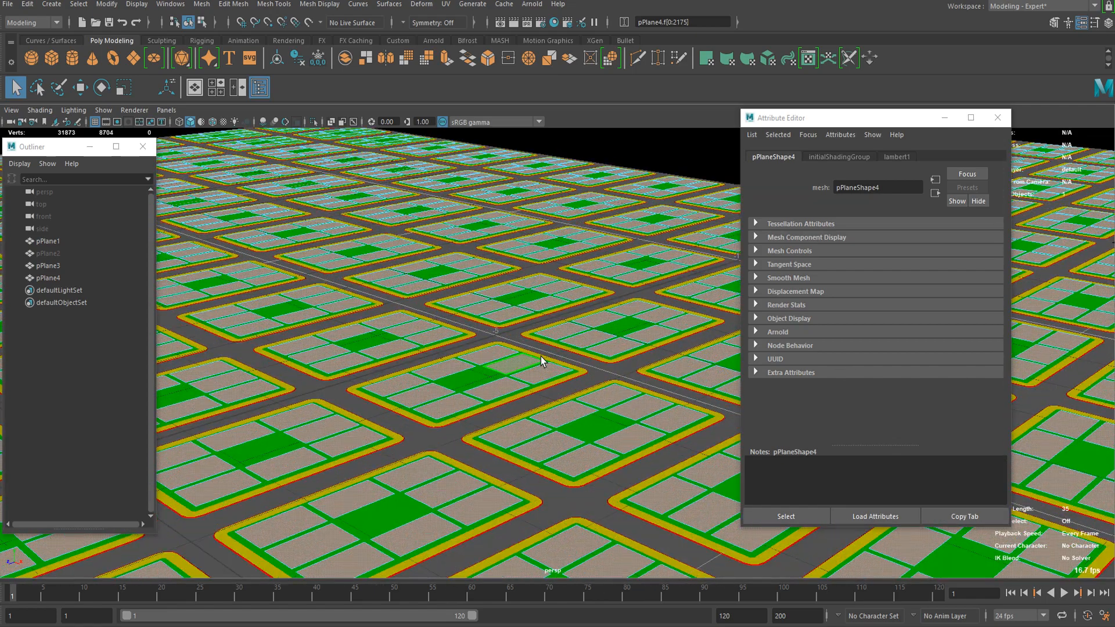
# - Extrude the selected pPlane4 faces upward with a thickness of about 0.132 to form the building volumes
pyautogui.hotkey('ctrl', 'e')
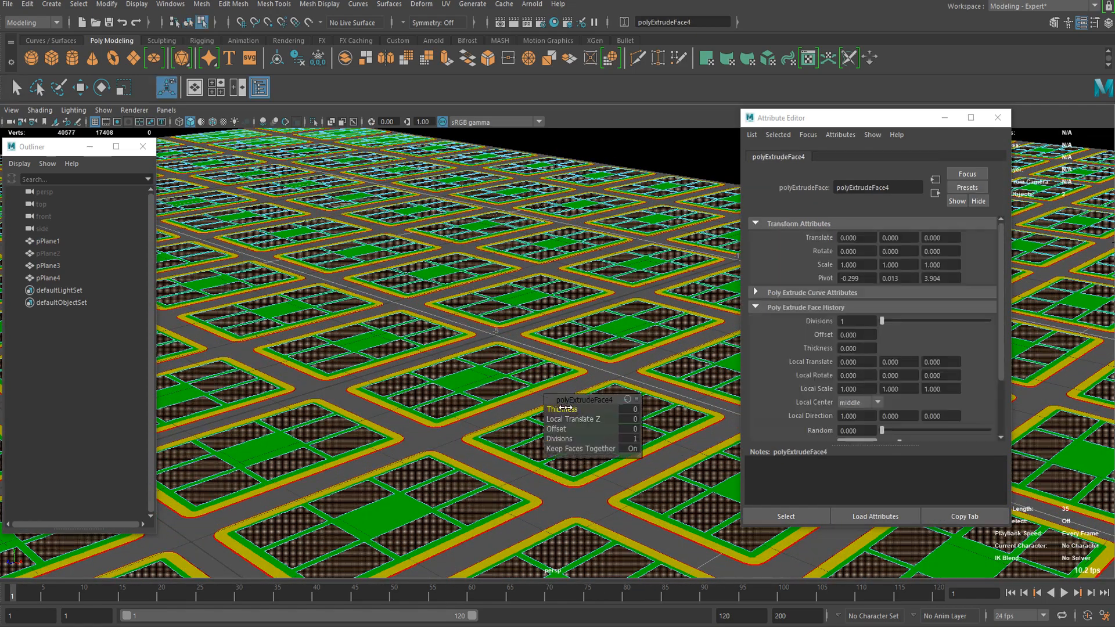
pyautogui.moveTo(590, 401)
pyautogui.mouseDown()
pyautogui.moveTo(674, 390)
pyautogui.moveTo(558, 403)
pyautogui.moveTo(627, 387)
pyautogui.moveTo(581, 401)
pyautogui.mouseUp()
pyautogui.scroll(5, 465, 391)
pyautogui.keyDown('alt'); pyautogui.moveTo(465, 391); pyautogui.dragTo(496, 319); pyautogui.keyUp('alt')
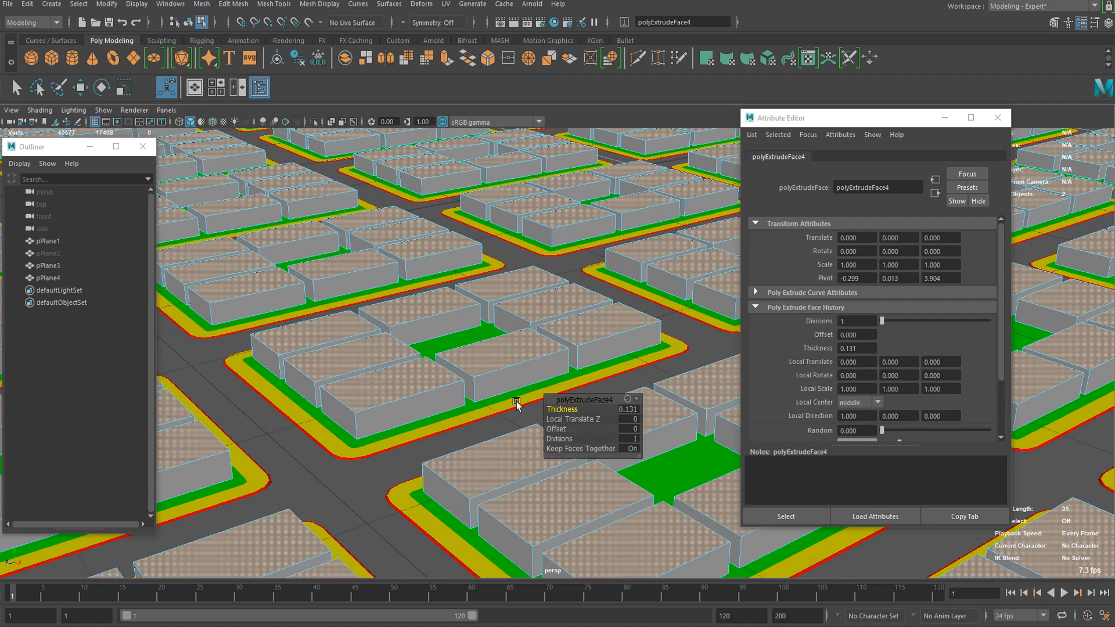
pyautogui.keyDown('alt'); pyautogui.moveTo(456, 385); pyautogui.dragTo(559, 408); pyautogui.keyUp('alt')
pyautogui.scroll(-5, 473, 292)
pyautogui.keyDown('alt'); pyautogui.moveTo(472, 292); pyautogui.dragTo(565, 339); pyautogui.keyUp('alt')
pyautogui.scroll(6, 557, 274)
pyautogui.scroll(-8, 559, 275)
pyautogui.scroll(5, 538, 302)
pyautogui.scroll(-3, 565, 339)
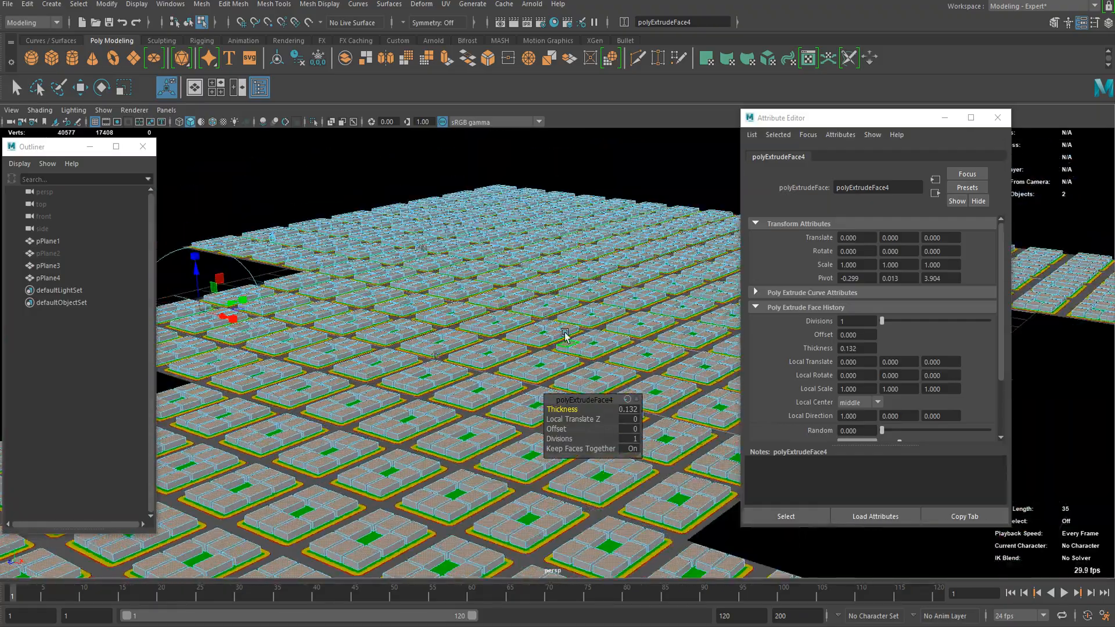
pyautogui.press('w')
pyautogui.keyDown('alt'); pyautogui.moveTo(498, 248); pyautogui.dragTo(517, 242); pyautogui.keyUp('alt')
pyautogui.scroll(7, 517, 239)
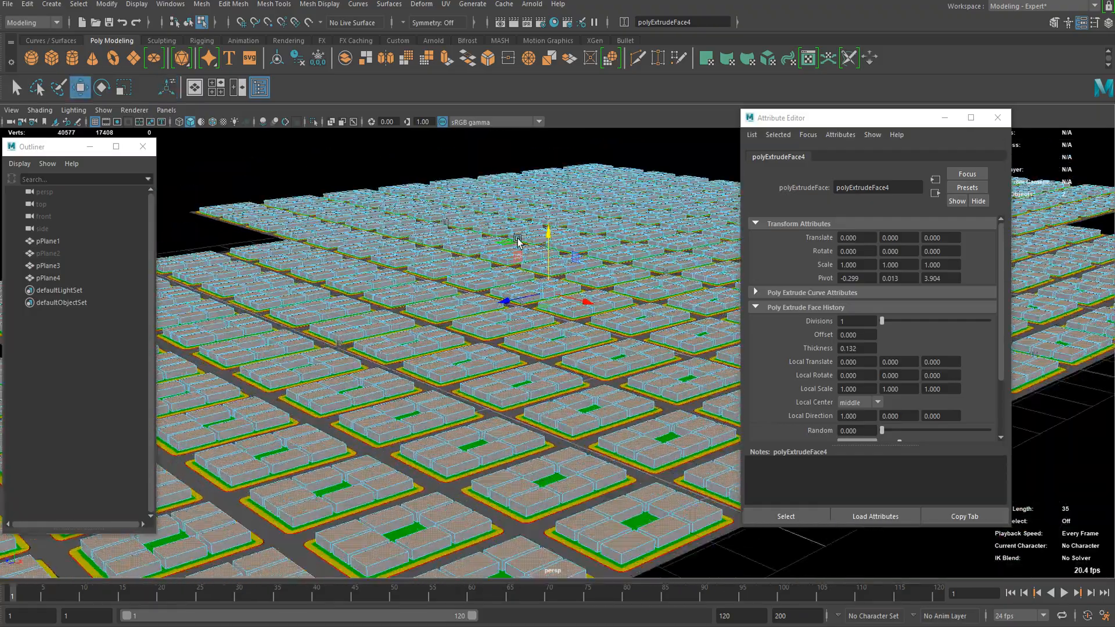
pyautogui.scroll(-3, 505, 222)
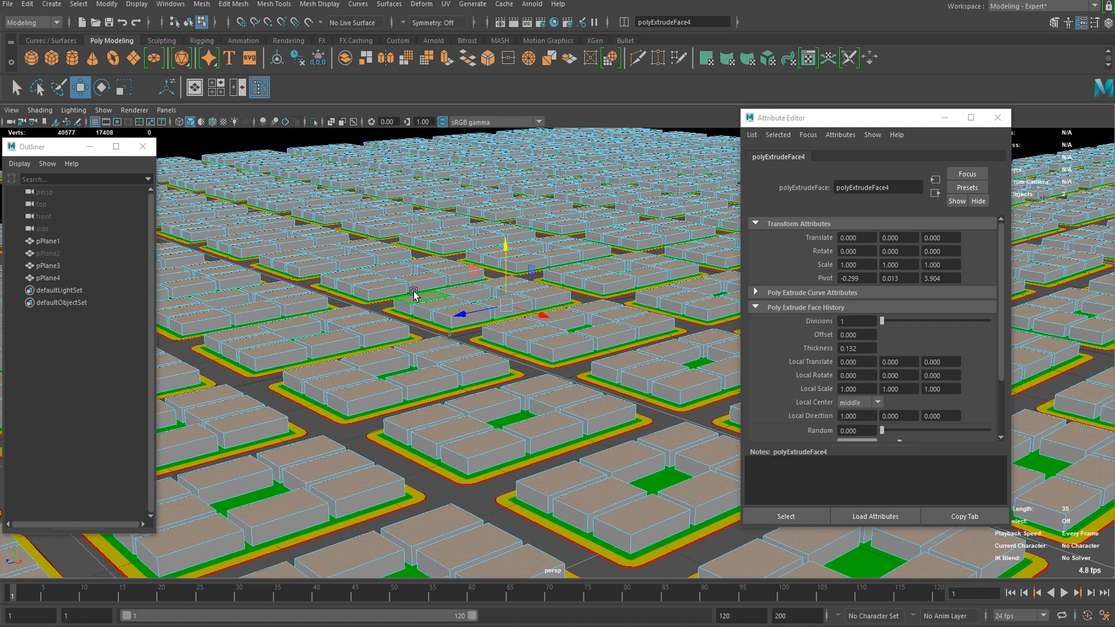
pyautogui.click(236, 4)
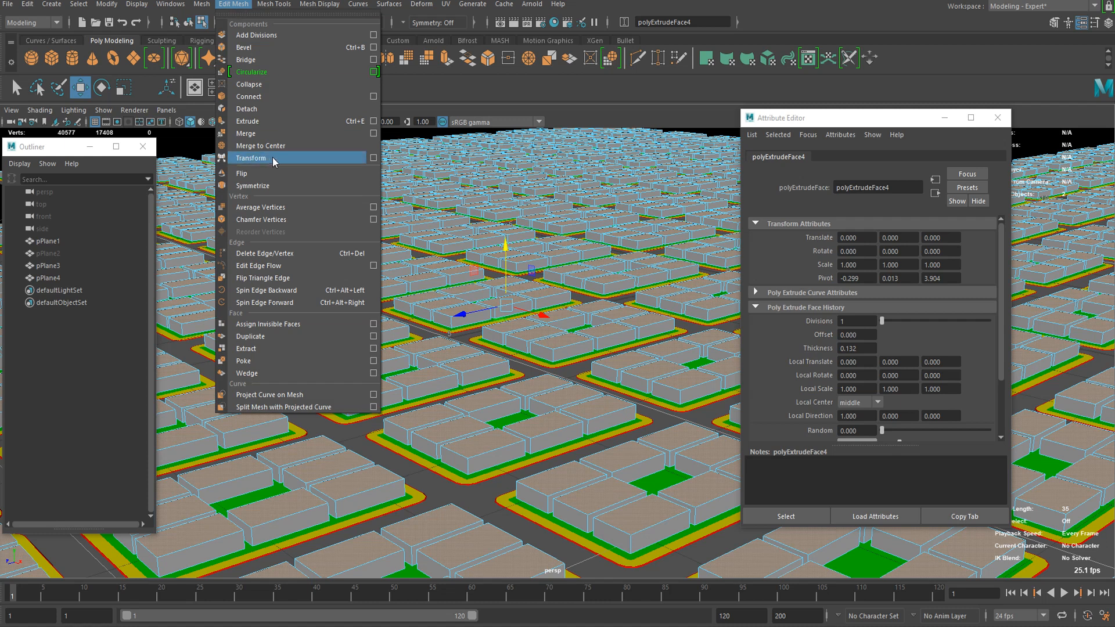
pyautogui.click(321, 4)
pyautogui.scroll(3, 386, 308)
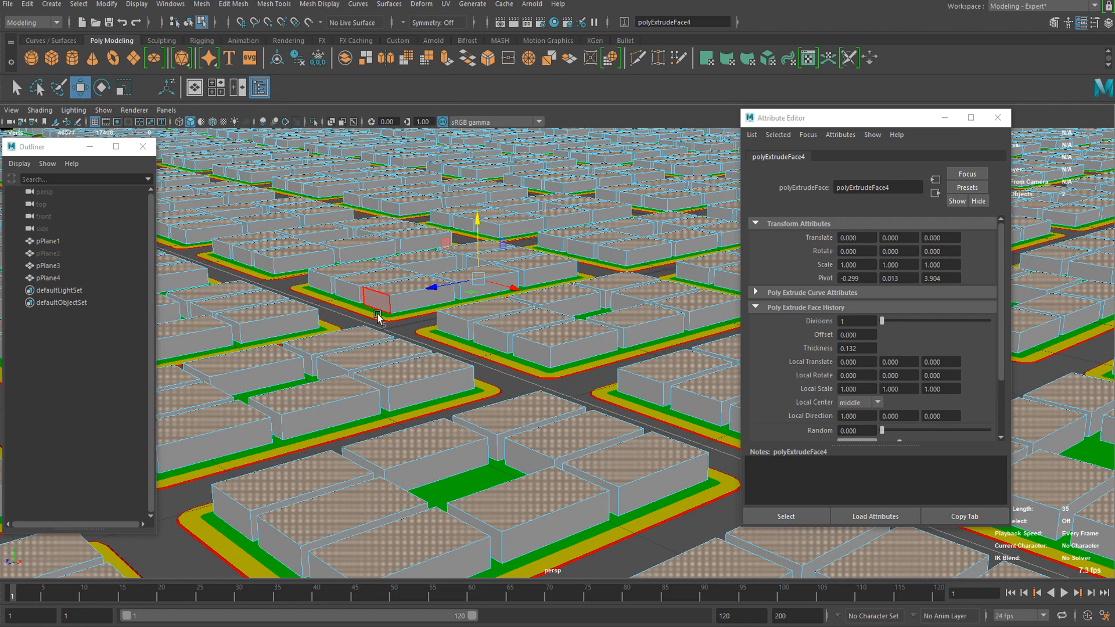
# - Assign a new aiStandardSurface material to pPlane4 and set its base color to blue
pyautogui.moveTo(380, 274); pyautogui.dragTo(388, 580, button='right')
pyautogui.click(407, 309)
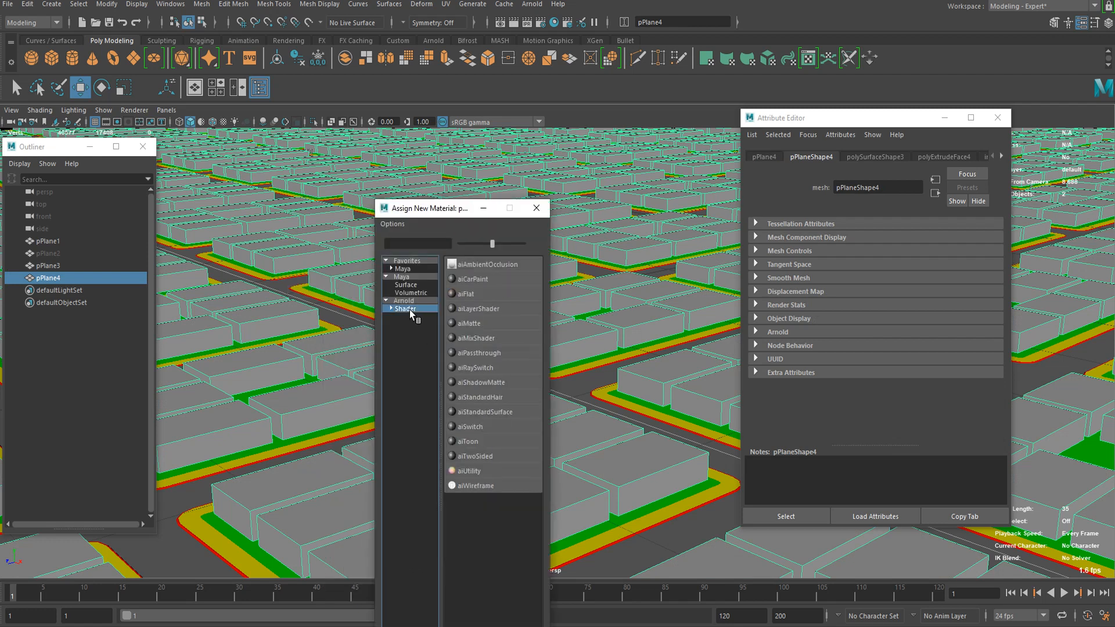
pyautogui.click(487, 412)
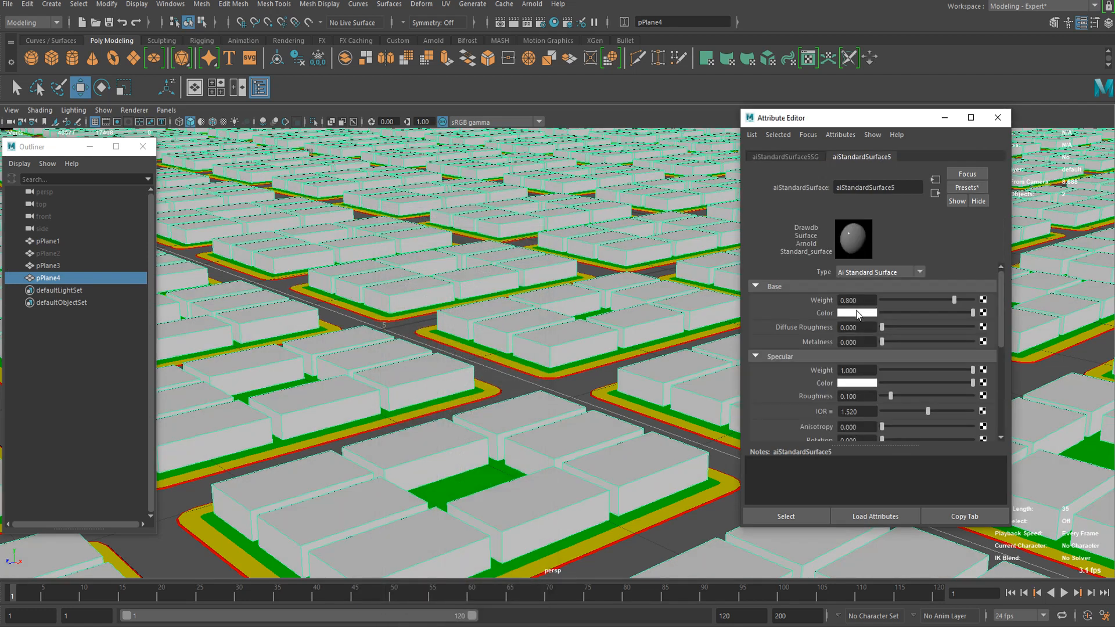
pyautogui.click(858, 314)
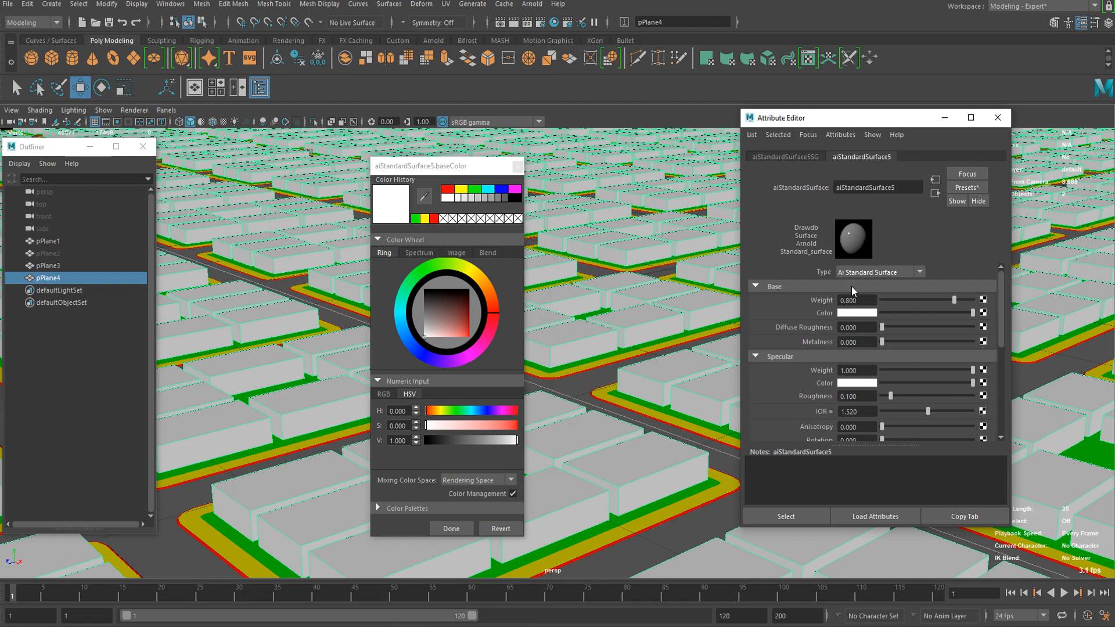
pyautogui.click(504, 191)
pyautogui.click(518, 167)
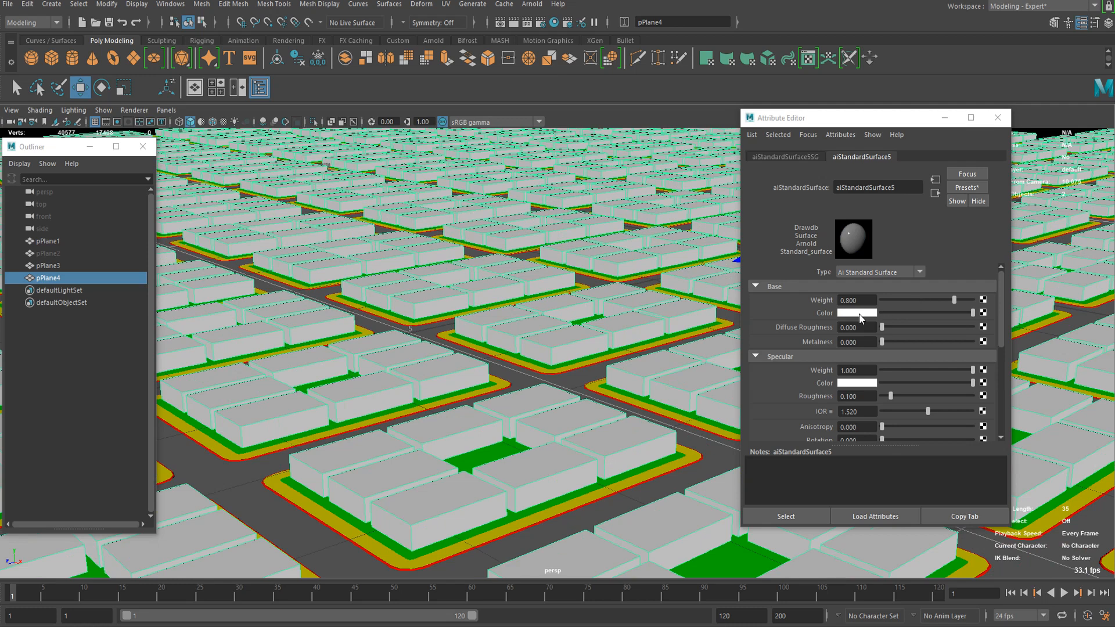
pyautogui.click(858, 314)
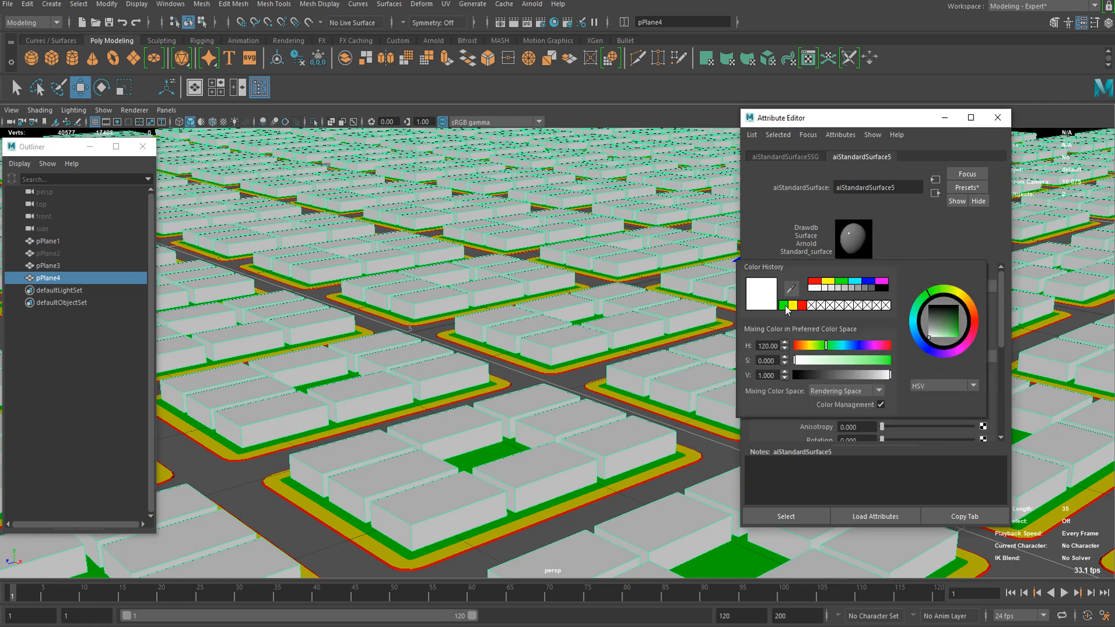
pyautogui.click(855, 314)
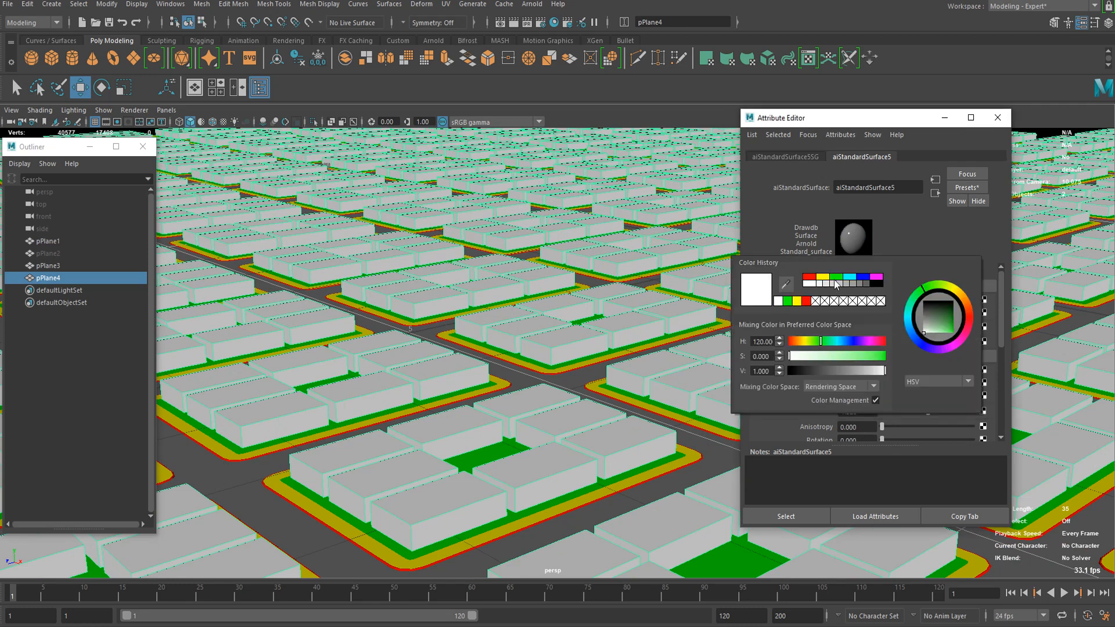
pyautogui.click(864, 275)
# - Select the top faces of all buildings on pPlane4 and apply Transform Component with Random set to 1
pyautogui.keyDown('alt'); pyautogui.moveTo(474, 268); pyautogui.dragTo(459, 342, button='right'); pyautogui.keyUp('alt')
pyautogui.keyDown('alt'); pyautogui.moveTo(517, 324); pyautogui.dragTo(491, 347, button='middle'); pyautogui.keyUp('alt')
pyautogui.keyDown('alt'); pyautogui.moveTo(490, 347); pyautogui.dragTo(518, 293, button='right'); pyautogui.keyUp('alt')
pyautogui.keyDown('alt'); pyautogui.moveTo(444, 285); pyautogui.dragTo(530, 260, button='middle'); pyautogui.keyUp('alt')
pyautogui.keyDown('alt'); pyautogui.moveTo(429, 177); pyautogui.dragTo(499, 233, button='right'); pyautogui.keyUp('alt')
pyautogui.keyDown('alt'); pyautogui.moveTo(499, 233); pyautogui.dragTo(291, 256, button='middle'); pyautogui.keyUp('alt')
pyautogui.keyDown('alt'); pyautogui.moveTo(290, 256); pyautogui.dragTo(372, 302, button='right'); pyautogui.keyUp('alt')
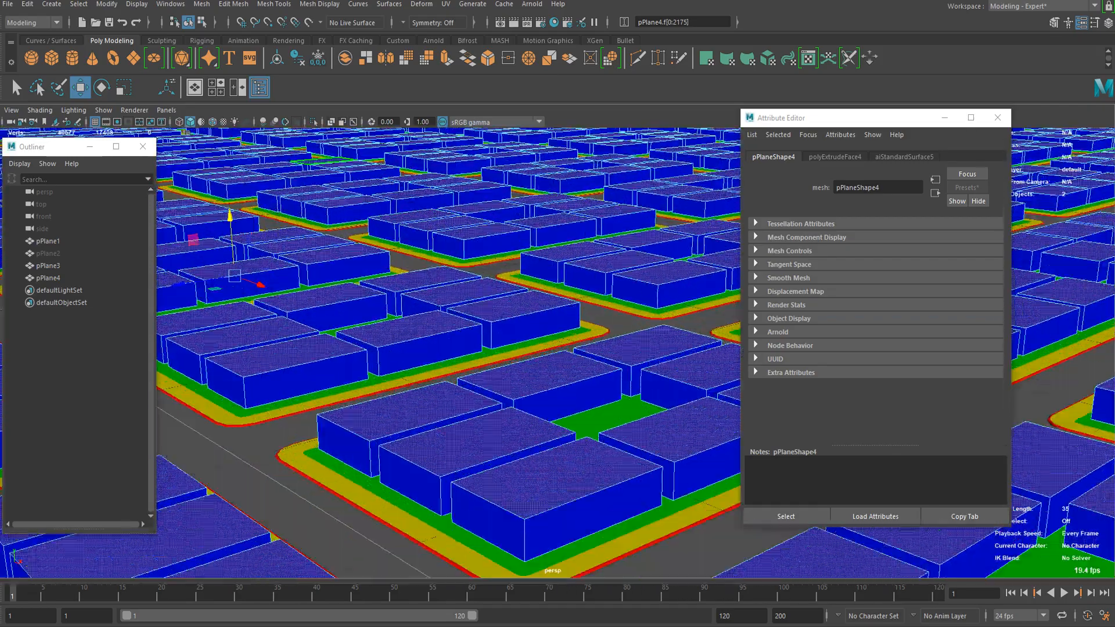
pyautogui.click(233, 4)
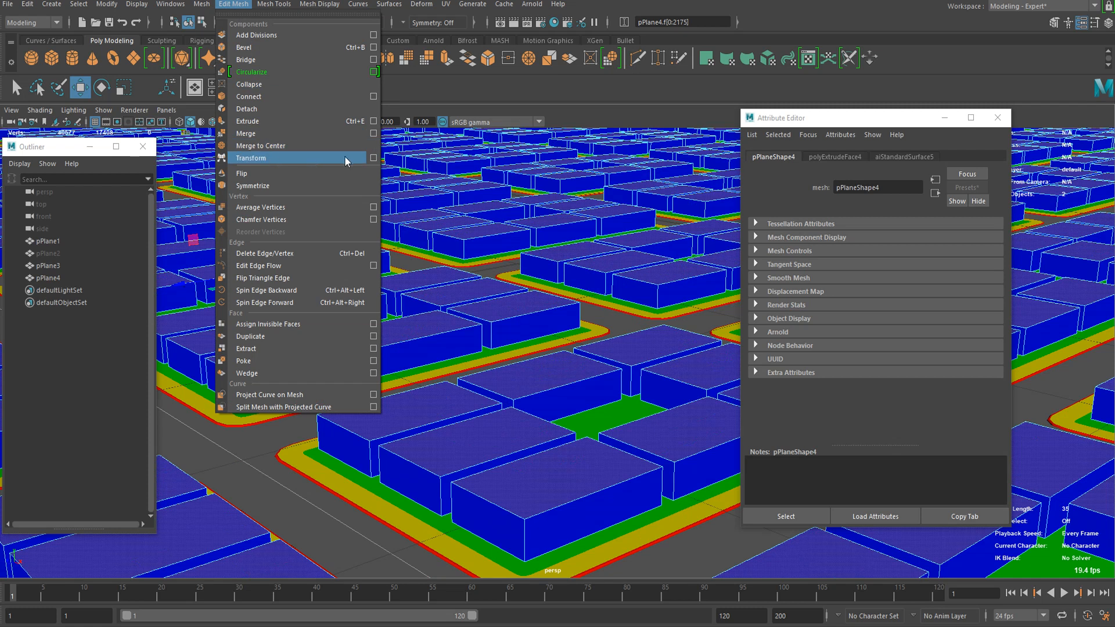
pyautogui.click(374, 158)
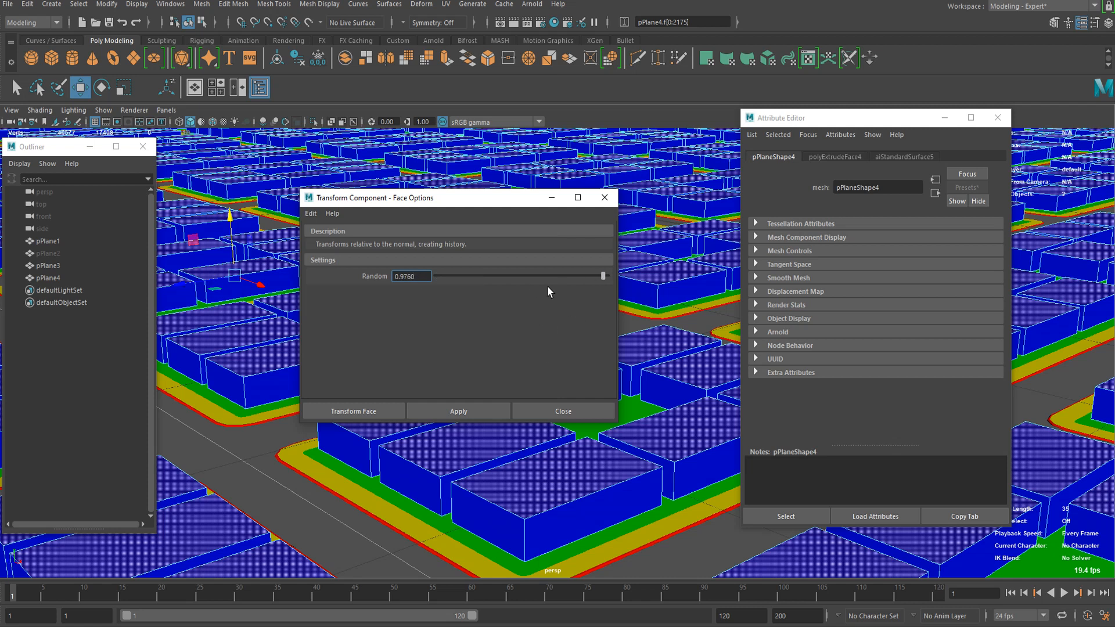
pyautogui.moveTo(531, 281); pyautogui.dragTo(609, 278)
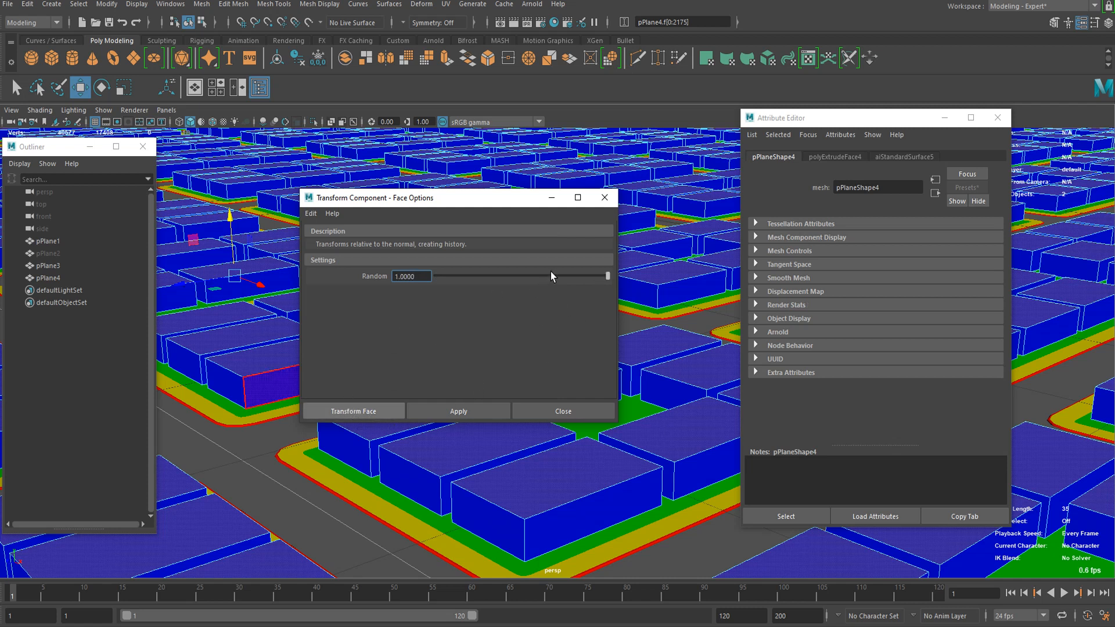
pyautogui.scroll(-10, 634, 194)
# - Raise all the roof faces to randomized heights with a local Z translation of about 0.062
pyautogui.keyDown('alt'); pyautogui.moveTo(232, 308); pyautogui.dragTo(490, 265, button='middle'); pyautogui.keyUp('alt')
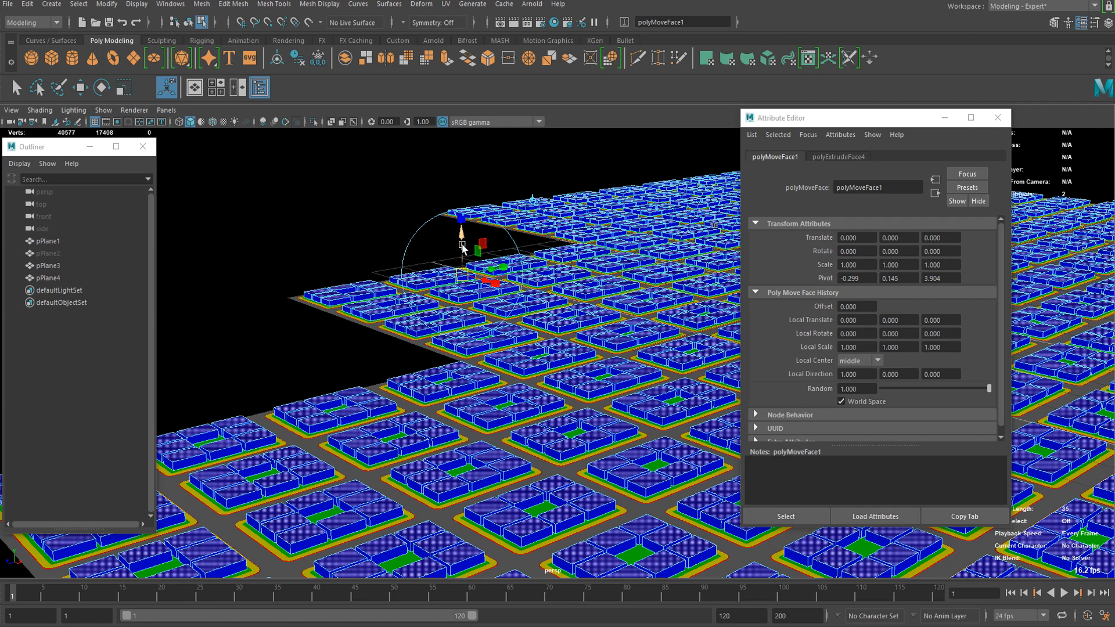
pyautogui.moveTo(462, 249); pyautogui.dragTo(463, 245)
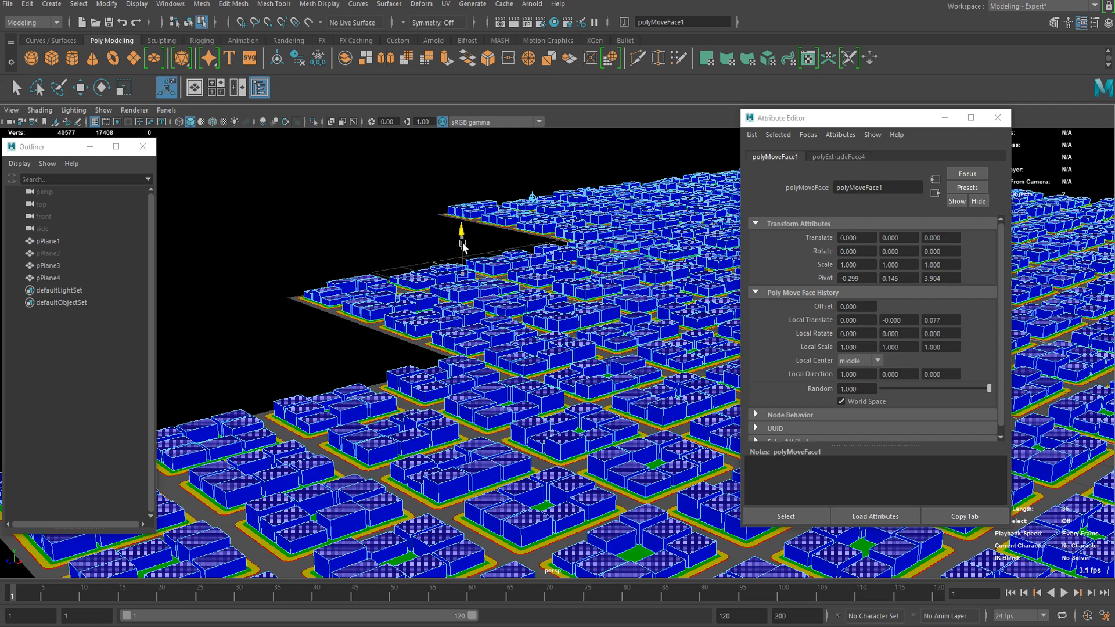
pyautogui.moveTo(463, 245); pyautogui.dragTo(463, 245)
pyautogui.keyDown('alt'); pyautogui.moveTo(685, 297); pyautogui.dragTo(535, 316, button='middle'); pyautogui.keyUp('alt')
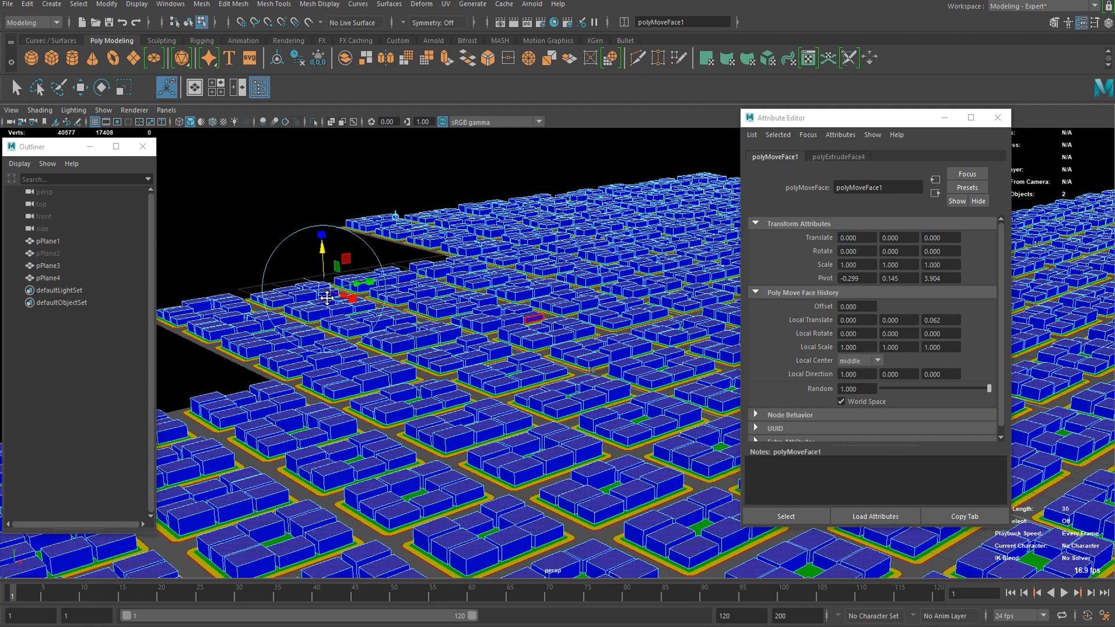
pyautogui.scroll(4, 520, 276)
pyautogui.keyDown('alt'); pyautogui.moveTo(517, 274); pyautogui.dragTo(418, 313, button='middle'); pyautogui.keyUp('alt')
pyautogui.scroll(-5, 417, 314)
# - Select the roof faces of an irregular group of central blocks and apply Transform Component to them with Random at 1
pyautogui.keyDown('alt'); pyautogui.moveTo(499, 215); pyautogui.dragTo(315, 561); pyautogui.keyUp('alt')
pyautogui.scroll(-6, 520, 266)
pyautogui.moveTo(443, 199); pyautogui.dragTo(691, 314)
pyautogui.keyDown('alt'); pyautogui.moveTo(692, 305); pyautogui.dragTo(562, 235, button='middle'); pyautogui.keyUp('alt')
pyautogui.moveTo(562, 235); pyautogui.dragTo(477, 429)
pyautogui.scroll(3, 459, 377)
pyautogui.moveTo(546, 309); pyautogui.dragTo(356, 458)
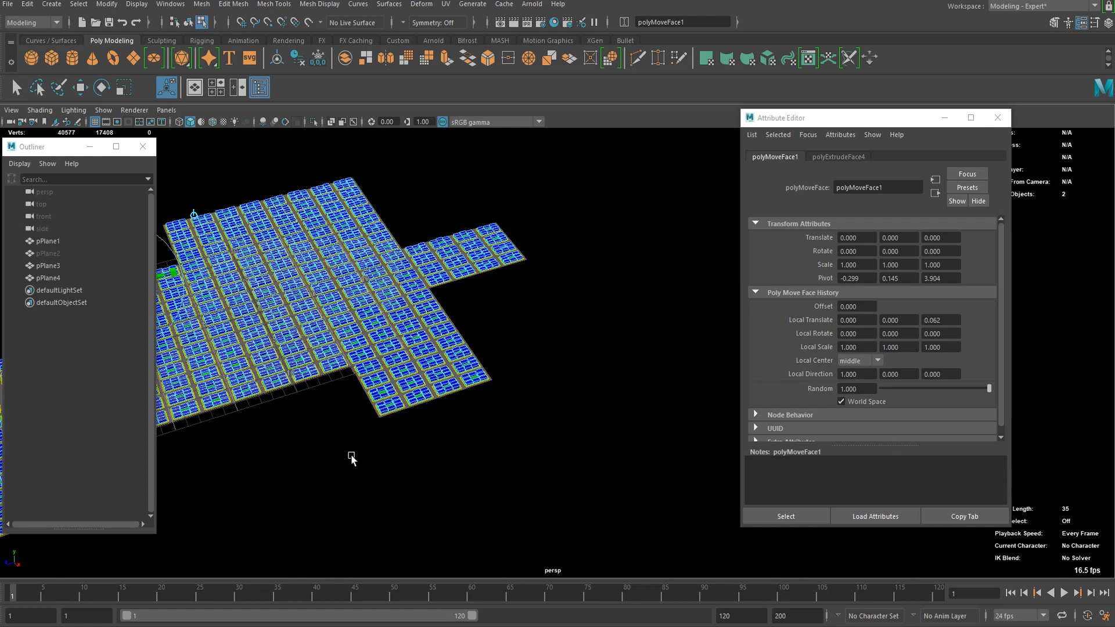
pyautogui.keyDown('alt'); pyautogui.moveTo(302, 416); pyautogui.dragTo(454, 367, button='middle'); pyautogui.keyUp('alt')
pyautogui.keyDown('ctrl'); pyautogui.moveTo(489, 336); pyautogui.dragTo(329, 423); pyautogui.keyUp('ctrl')
pyautogui.keyDown('alt'); pyautogui.moveTo(335, 358); pyautogui.dragTo(465, 366, button='middle'); pyautogui.keyUp('alt')
pyautogui.scroll(3, 465, 346)
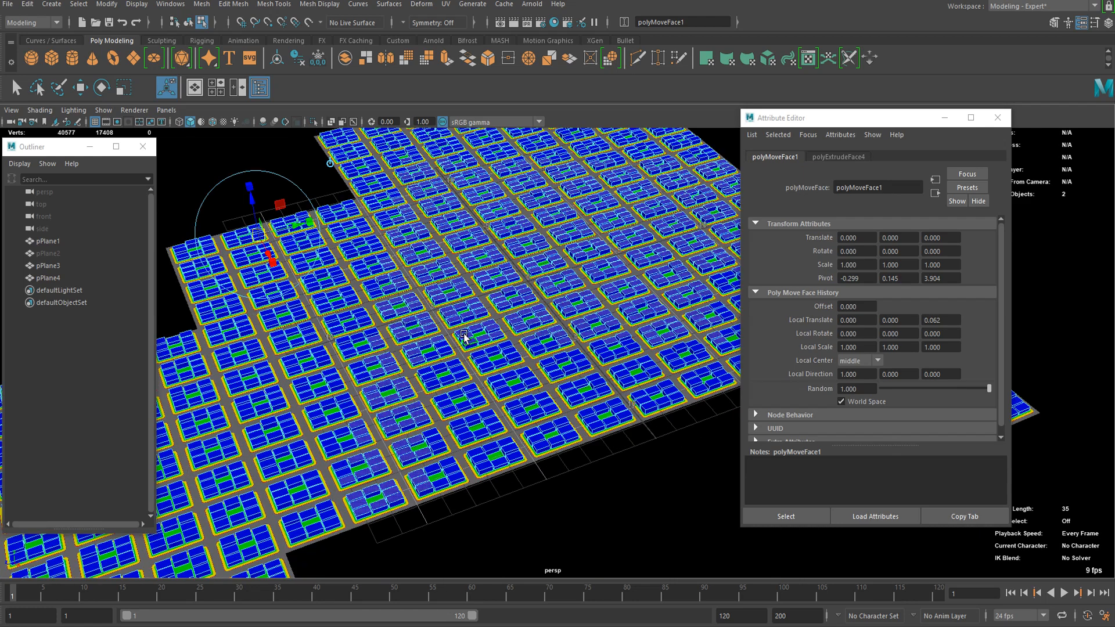
pyautogui.keyDown('alt'); pyautogui.moveTo(465, 341); pyautogui.dragTo(448, 316); pyautogui.keyUp('alt')
pyautogui.scroll(1, 485, 351)
pyautogui.scroll(3, 485, 352)
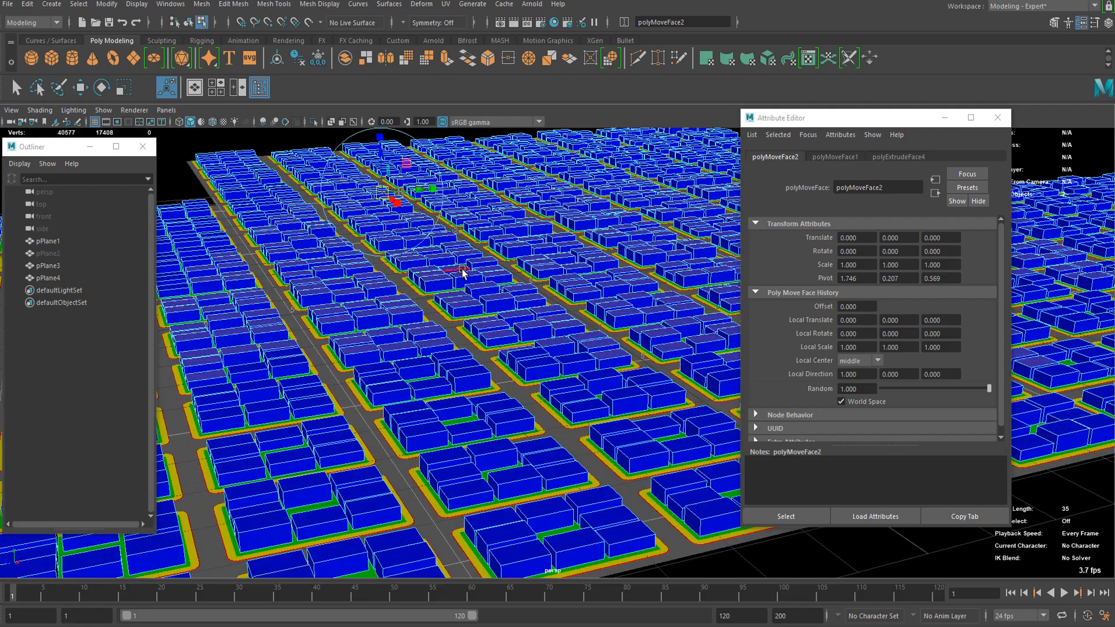
# - Raise the central group's roof faces by about 0.140 in local Z and undo the accidental rotation of these faces
pyautogui.keyDown('alt'); pyautogui.moveTo(463, 273); pyautogui.dragTo(494, 322, button='middle'); pyautogui.keyUp('alt')
pyautogui.scroll(2, 438, 208)
pyautogui.keyDown('alt'); pyautogui.moveTo(417, 222); pyautogui.dragTo(450, 221, button='middle'); pyautogui.keyUp('alt')
pyautogui.scroll(2, 438, 203)
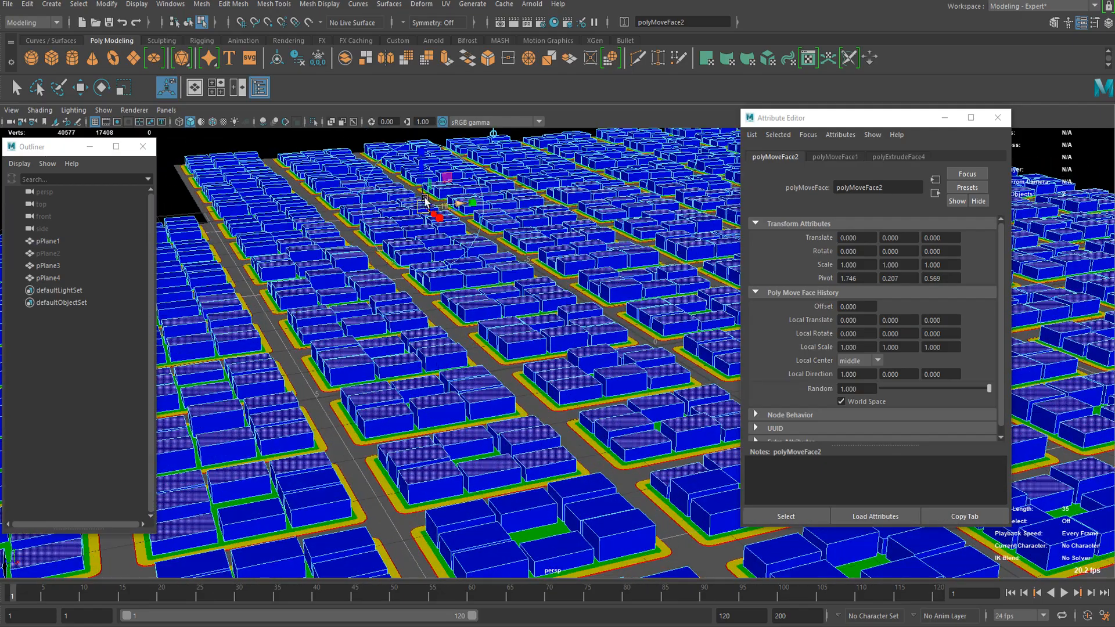
pyautogui.moveTo(418, 183); pyautogui.dragTo(513, 330)
pyautogui.moveTo(489, 214); pyautogui.dragTo(390, 427)
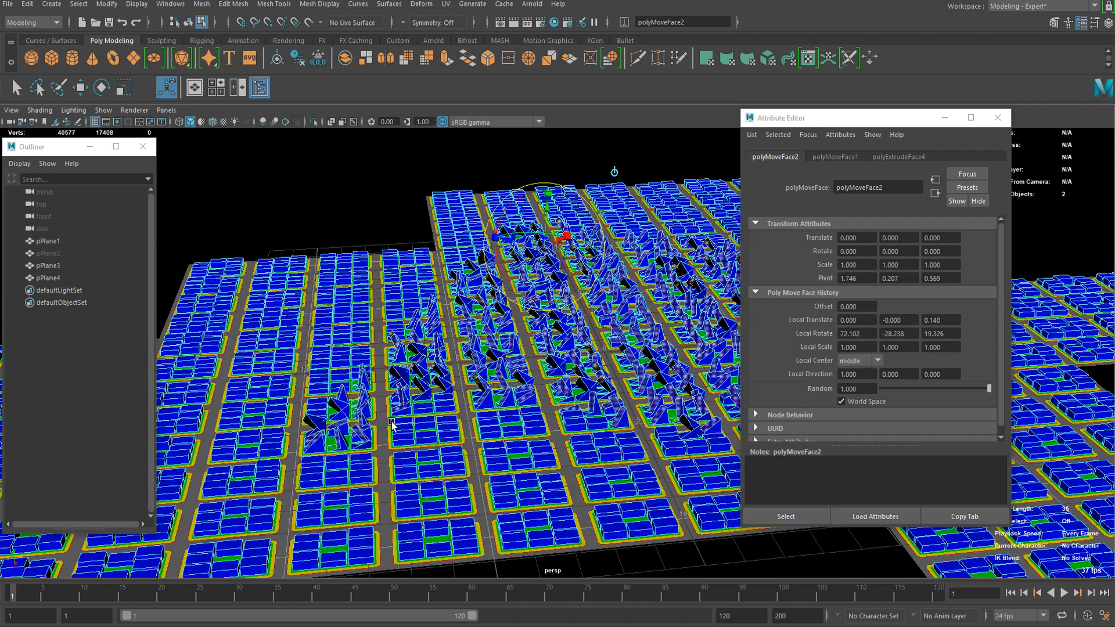
pyautogui.hotkey('ctrl', 'z')
pyautogui.press('q')
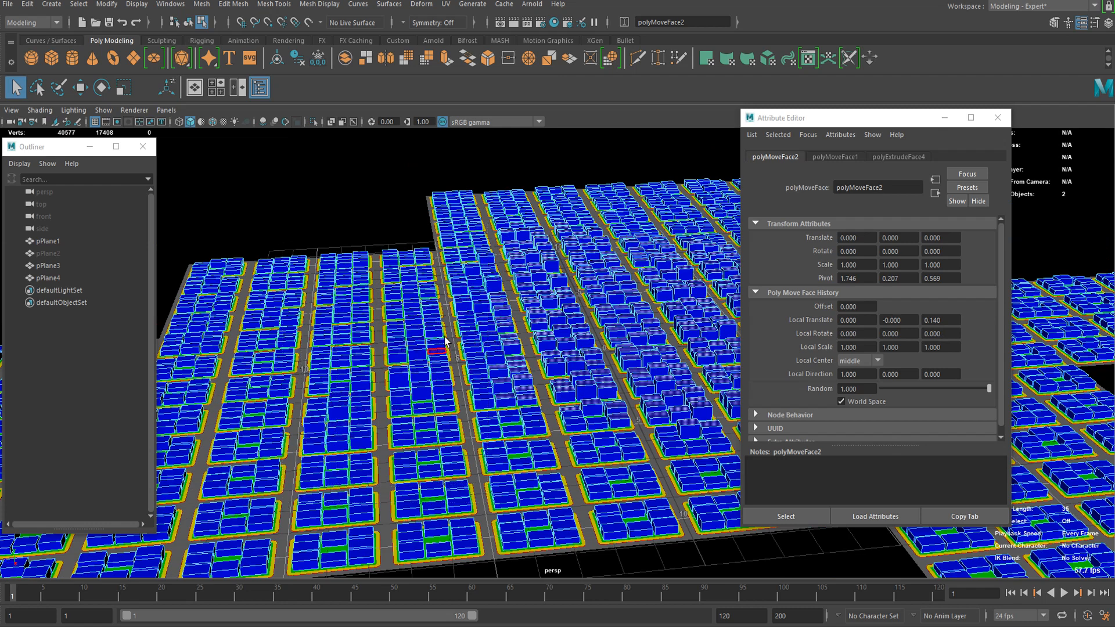
# - Reduce the selection to the roof faces of a smaller downtown cluster and apply Transform Component with Random at 1
pyautogui.keyDown('alt'); pyautogui.moveTo(486, 231); pyautogui.dragTo(415, 249, button='middle'); pyautogui.keyUp('alt')
pyautogui.keyDown('ctrl'); pyautogui.moveTo(693, 301); pyautogui.dragTo(704, 295); pyautogui.keyUp('ctrl')
pyautogui.keyDown('alt'); pyautogui.moveTo(528, 323); pyautogui.dragTo(467, 295, button='middle'); pyautogui.keyUp('alt')
pyautogui.keyDown('ctrl'); pyautogui.moveTo(302, 353); pyautogui.dragTo(698, 511); pyautogui.keyUp('ctrl')
pyautogui.keyDown('alt'); pyautogui.moveTo(488, 430); pyautogui.dragTo(413, 441, button='middle'); pyautogui.keyUp('alt')
pyautogui.keyDown('ctrl'); pyautogui.moveTo(574, 467); pyautogui.dragTo(573, 469); pyautogui.keyUp('ctrl')
pyautogui.keyDown('alt'); pyautogui.moveTo(561, 406); pyautogui.dragTo(464, 395, button='middle'); pyautogui.keyUp('alt')
pyautogui.keyDown('ctrl'); pyautogui.moveTo(711, 204); pyautogui.dragTo(565, 479); pyautogui.keyUp('ctrl')
pyautogui.keyDown('alt'); pyautogui.moveTo(492, 431); pyautogui.dragTo(611, 383, button='middle'); pyautogui.keyUp('alt')
pyautogui.scroll(5, 611, 381)
pyautogui.keyDown('alt'); pyautogui.moveTo(611, 384); pyautogui.dragTo(335, 290); pyautogui.keyUp('alt')
pyautogui.keyDown('alt'); pyautogui.moveTo(665, 487); pyautogui.dragTo(700, 249); pyautogui.keyUp('alt')
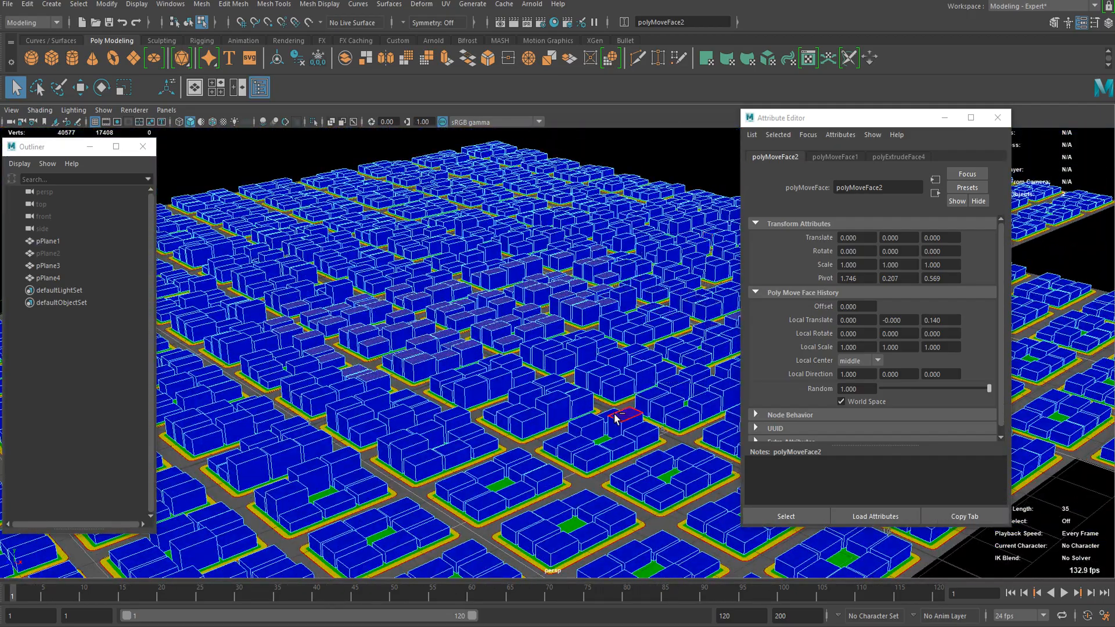
pyautogui.keyDown('alt'); pyautogui.moveTo(617, 352); pyautogui.dragTo(516, 402); pyautogui.keyUp('alt')
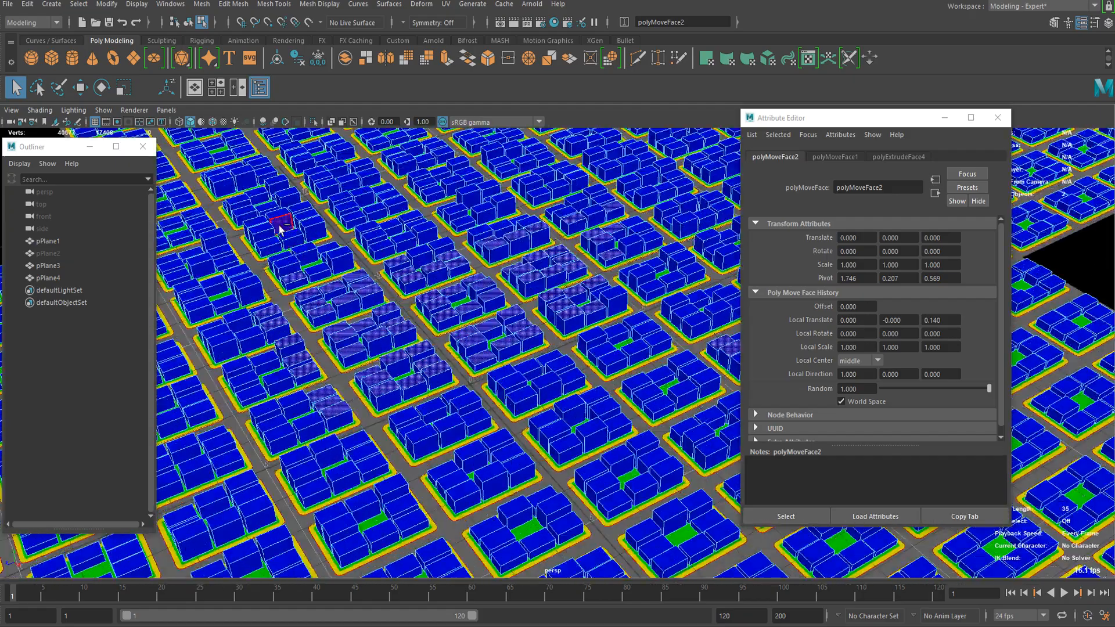
pyautogui.keyDown('alt'); pyautogui.moveTo(540, 254); pyautogui.dragTo(605, 348); pyautogui.keyUp('alt')
pyautogui.scroll(5, 541, 331)
pyautogui.scroll(-2, 540, 331)
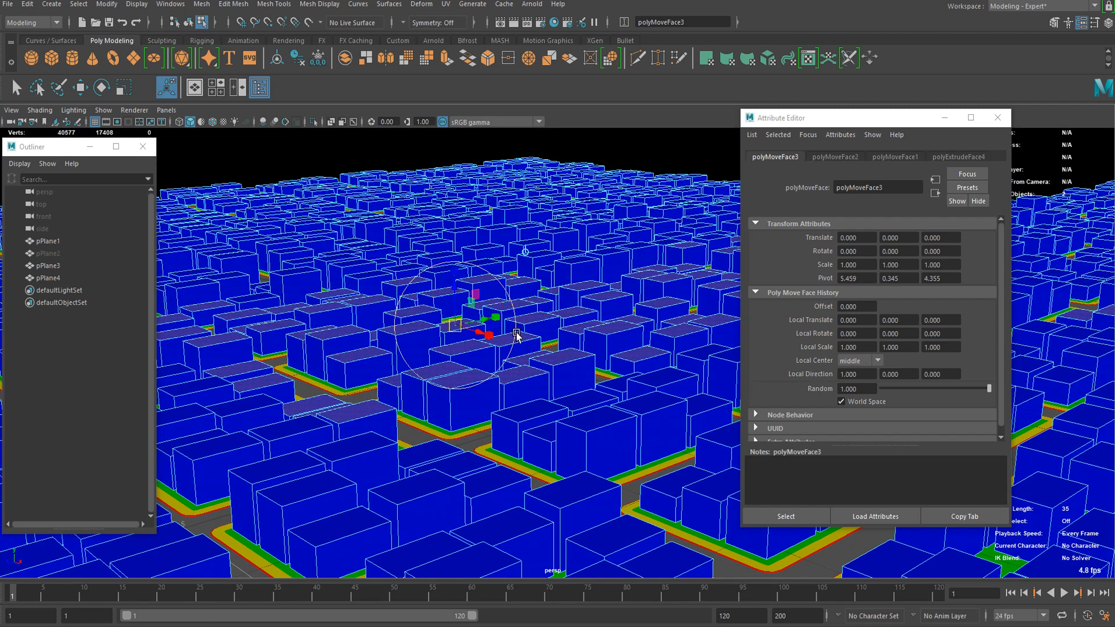
# - Raise the downtown cluster's roof faces to randomized tower heights with a local Z translation of about 0.436
pyautogui.moveTo(454, 285); pyautogui.dragTo(475, 336)
pyautogui.scroll(3, 475, 336)
pyautogui.scroll(-3, 430, 326)
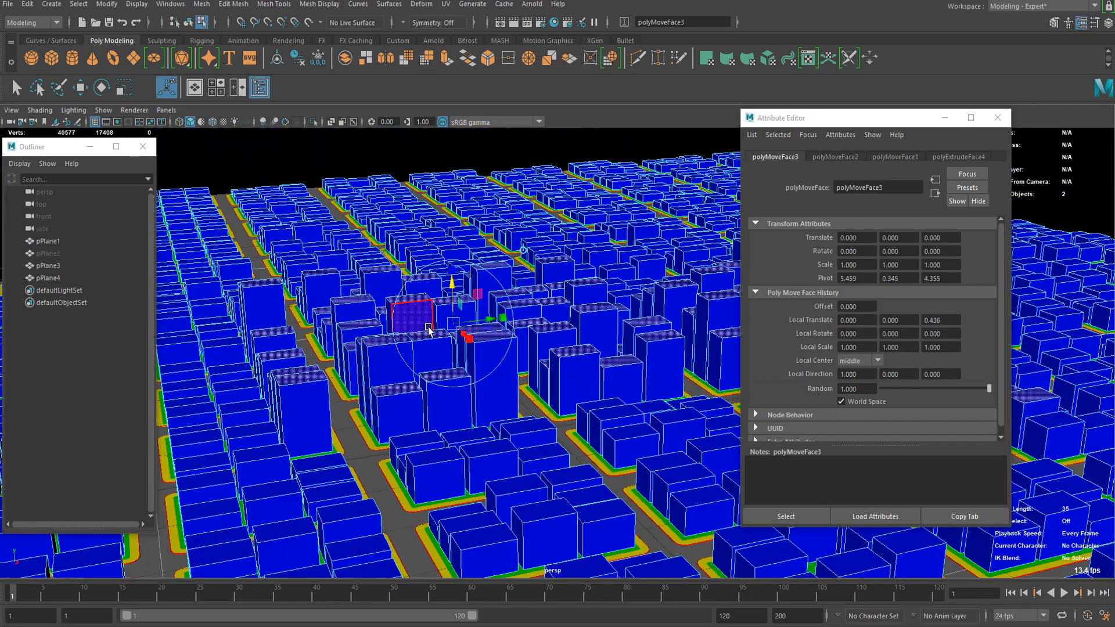
pyautogui.keyDown('alt'); pyautogui.moveTo(481, 393); pyautogui.dragTo(297, 432, button='middle'); pyautogui.keyUp('alt')
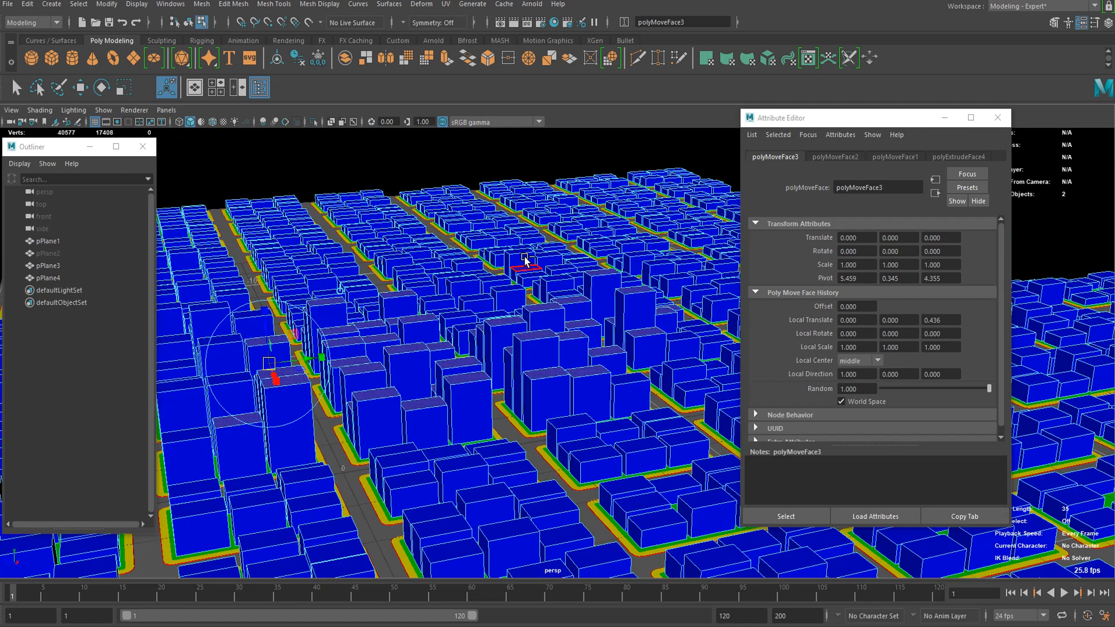
pyautogui.keyDown('alt'); pyautogui.moveTo(465, 357); pyautogui.dragTo(545, 354, button='middle'); pyautogui.keyUp('alt')
pyautogui.scroll(3, 546, 354)
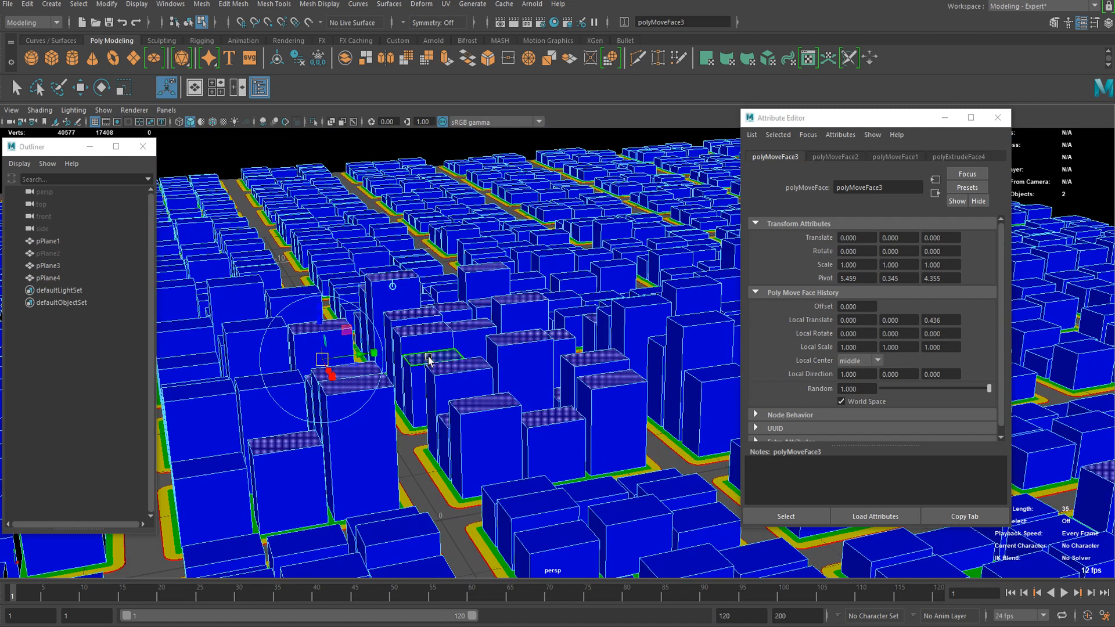
# - Raise the roof faces of a few downtown buildings further to form taller towers and return to object mode with nothing selected
pyautogui.keyDown('alt'); pyautogui.moveTo(402, 478); pyautogui.dragTo(411, 363); pyautogui.keyUp('alt')
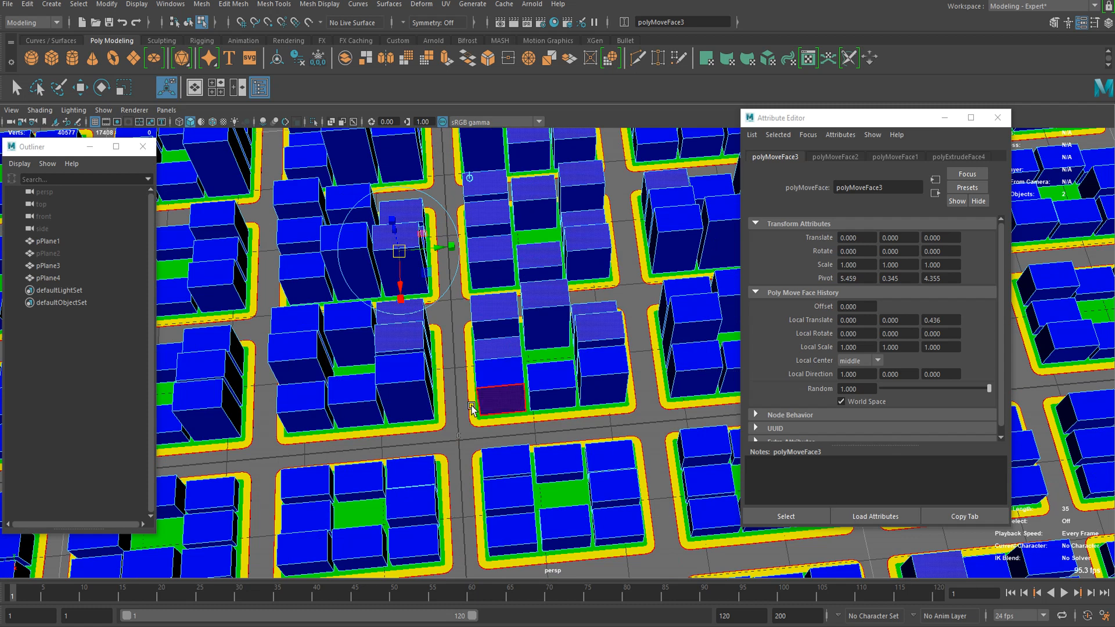
pyautogui.scroll(-3, 485, 343)
pyautogui.moveTo(368, 183); pyautogui.dragTo(657, 359)
pyautogui.moveTo(570, 389)
pyautogui.keyDown('alt'); pyautogui.mouseDown()
pyautogui.moveTo(580, 351)
pyautogui.moveTo(562, 368)
pyautogui.mouseUp(); pyautogui.keyUp('alt')
pyautogui.keyDown('alt'); pyautogui.moveTo(558, 408); pyautogui.dragTo(546, 400); pyautogui.keyUp('alt')
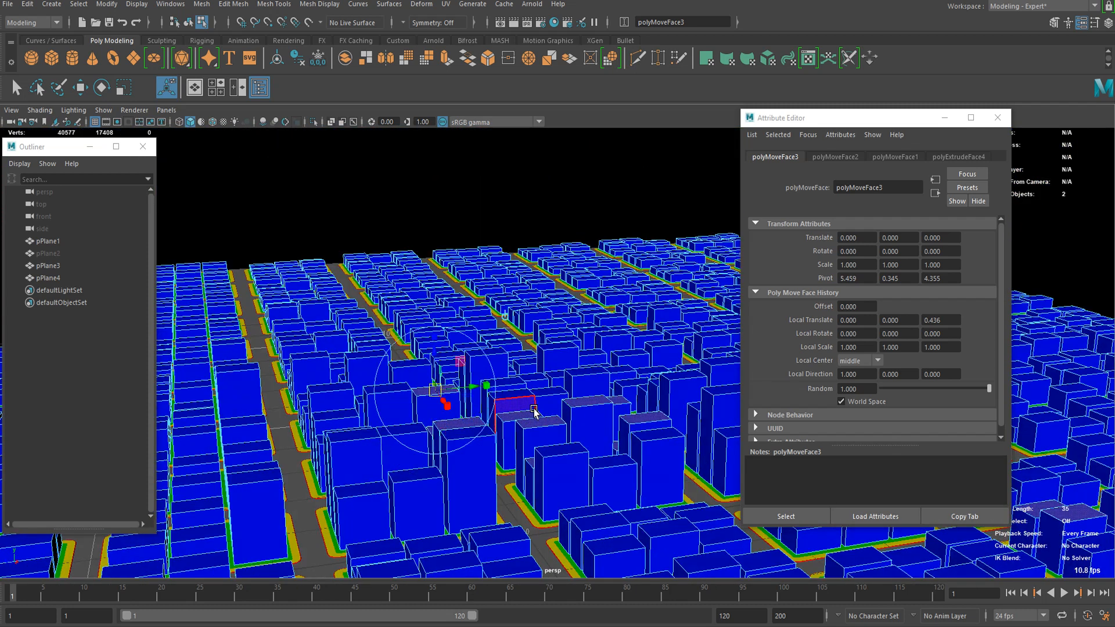
pyautogui.moveTo(433, 361); pyautogui.dragTo(447, 291)
pyautogui.keyDown('alt'); pyautogui.moveTo(534, 402); pyautogui.dragTo(563, 391); pyautogui.keyUp('alt')
pyautogui.moveTo(552, 312); pyautogui.dragTo(633, 293, button='right')
pyautogui.click(631, 287)
pyautogui.keyDown('alt'); pyautogui.moveTo(611, 348); pyautogui.dragTo(593, 378, button='right'); pyautogui.keyUp('alt')
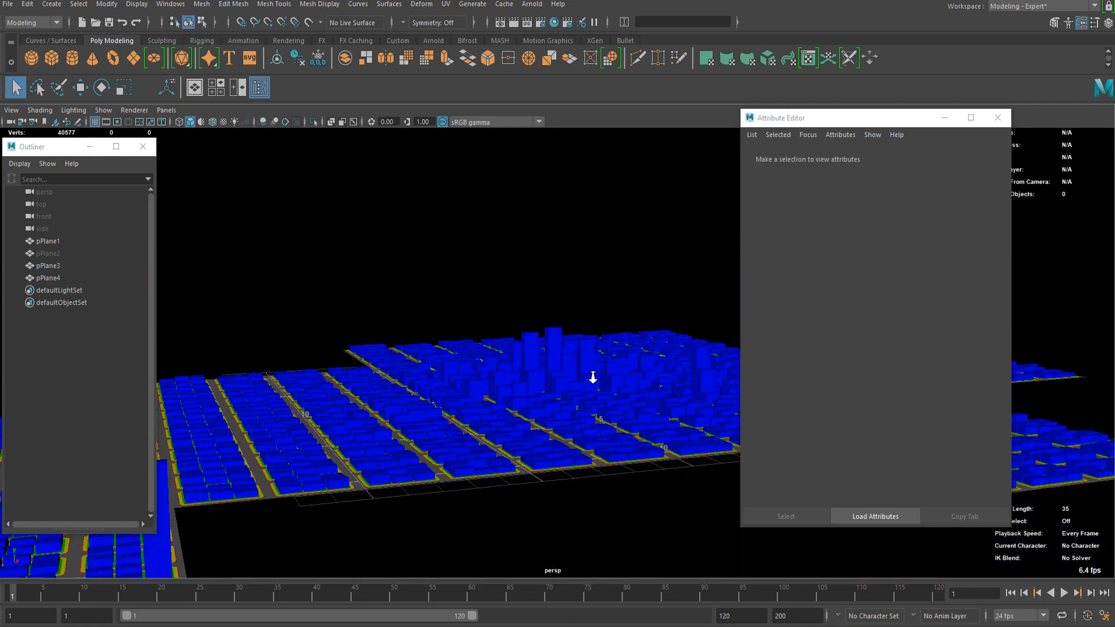
pyautogui.keyDown('alt'); pyautogui.moveTo(591, 370); pyautogui.dragTo(565, 422); pyautogui.keyUp('alt')
# - Select all faces of the building mesh across the whole city
pyautogui.click(565, 422)
pyautogui.keyDown('alt'); pyautogui.moveTo(564, 422); pyautogui.dragTo(540, 380, button='right'); pyautogui.keyUp('alt')
pyautogui.moveTo(540, 312); pyautogui.dragTo(539, 354, button='right')
pyautogui.scroll(-10, 535, 372)
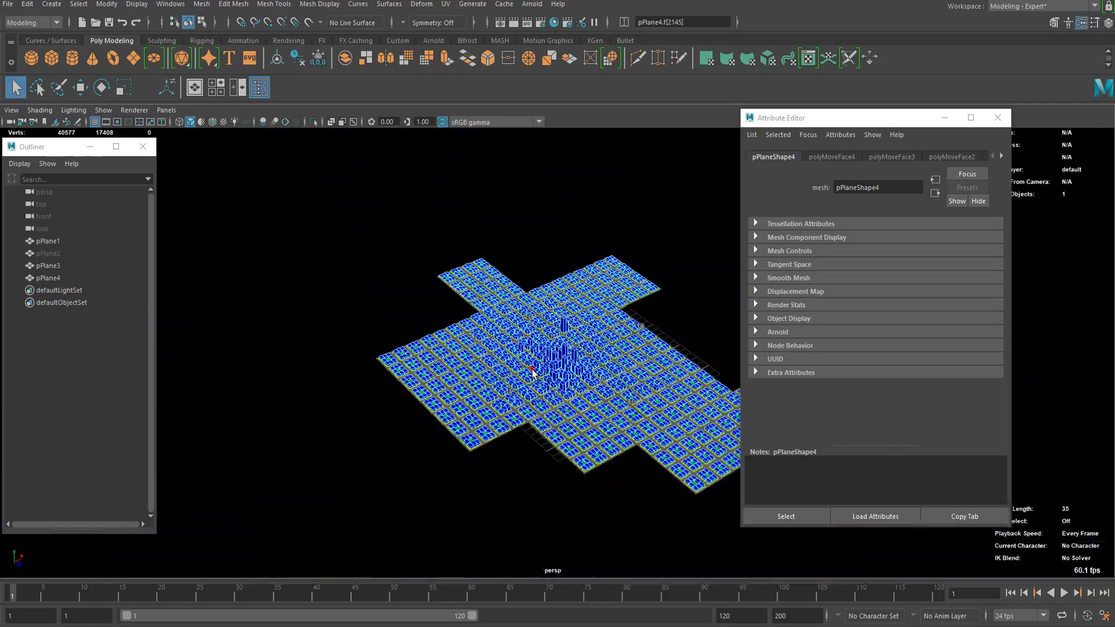
pyautogui.moveTo(407, 238); pyautogui.dragTo(782, 576)
pyautogui.scroll(10, 549, 402)
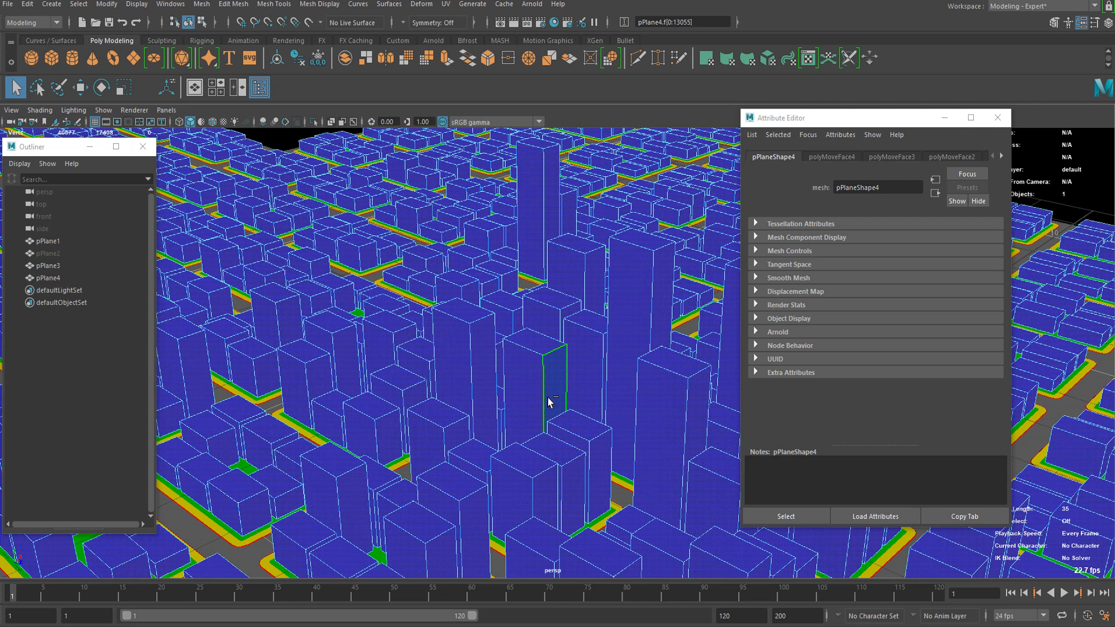
pyautogui.keyDown('alt'); pyautogui.moveTo(637, 397); pyautogui.dragTo(643, 353, button='middle'); pyautogui.keyUp('alt')
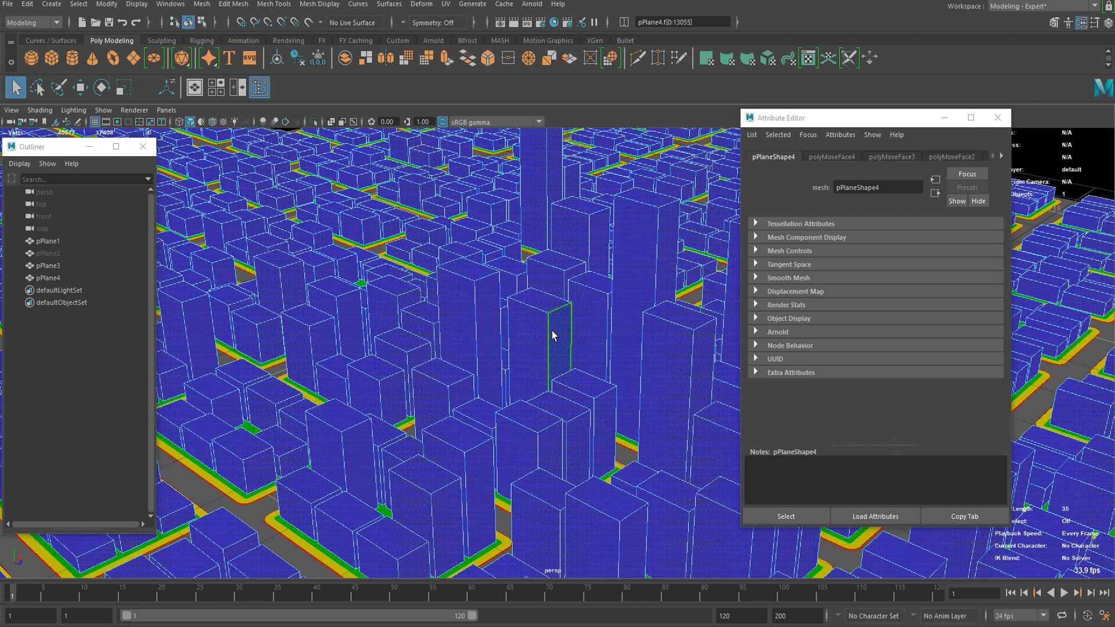
# - Isolate the building mesh in the perspective view and bring back its face selection, looking at the undersides of the buildings
pyautogui.moveTo(421, 278); pyautogui.dragTo(467, 235, button='right')
pyautogui.scroll(-5, 366, 283)
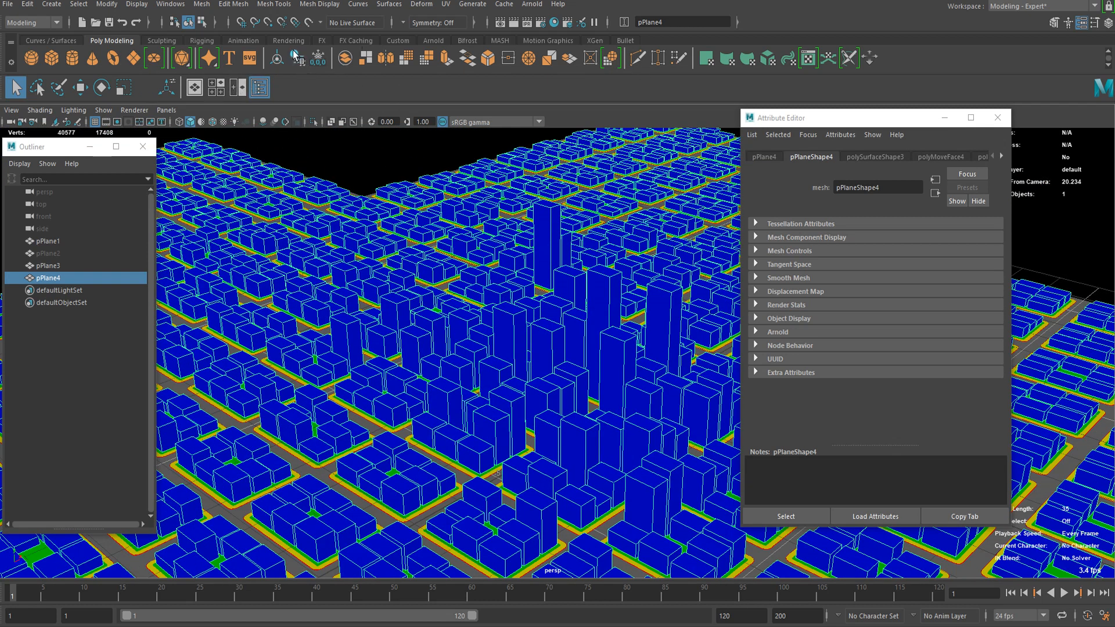
pyautogui.click(313, 122)
pyautogui.moveTo(503, 285)
pyautogui.keyDown('alt'); pyautogui.mouseDown()
pyautogui.moveTo(502, 222)
pyautogui.moveTo(488, 249)
pyautogui.moveTo(502, 262)
pyautogui.mouseUp(); pyautogui.keyUp('alt')
pyautogui.scroll(-6, 505, 265)
pyautogui.moveTo(504, 327); pyautogui.dragTo(503, 348, button='right')
pyautogui.scroll(4, 503, 348)
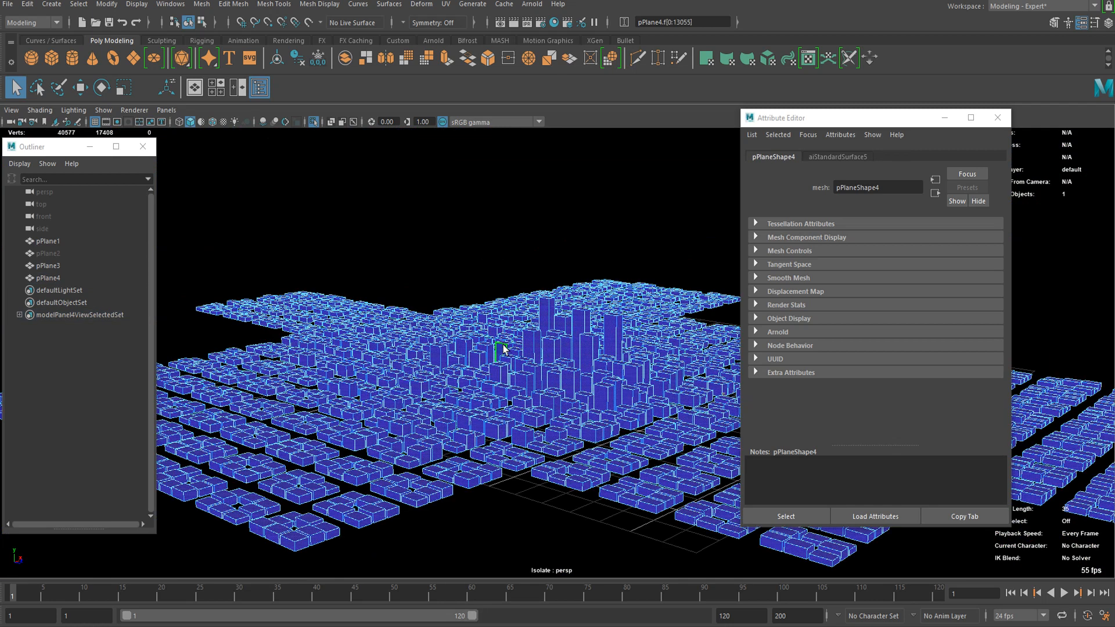
pyautogui.scroll(8, 503, 348)
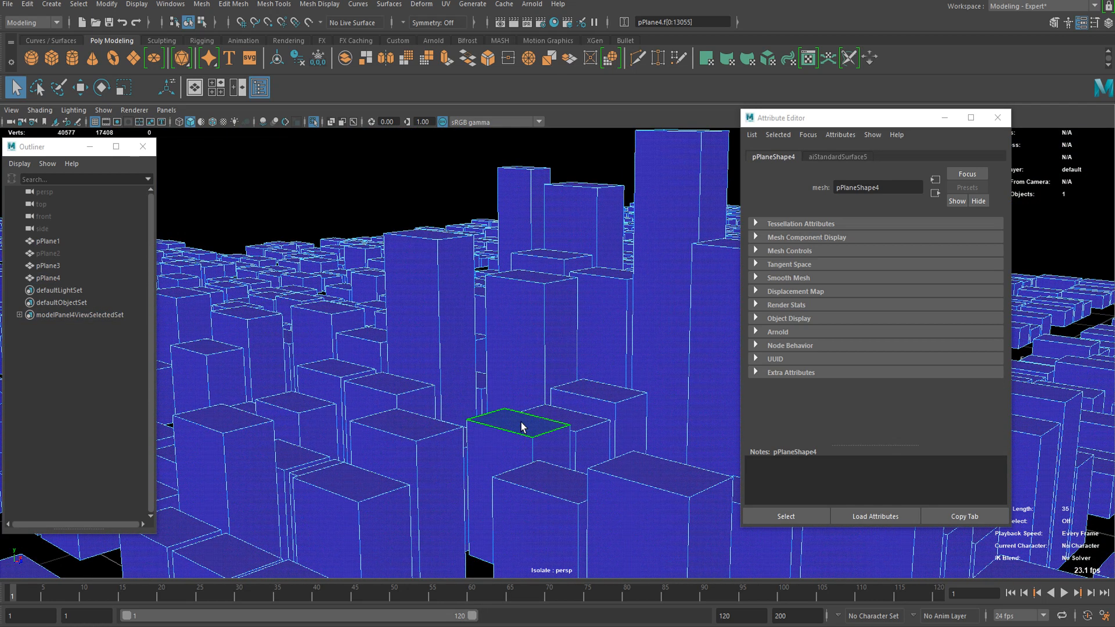
pyautogui.scroll(-8, 521, 428)
pyautogui.keyDown('alt'); pyautogui.moveTo(526, 416); pyautogui.dragTo(504, 373); pyautogui.keyUp('alt')
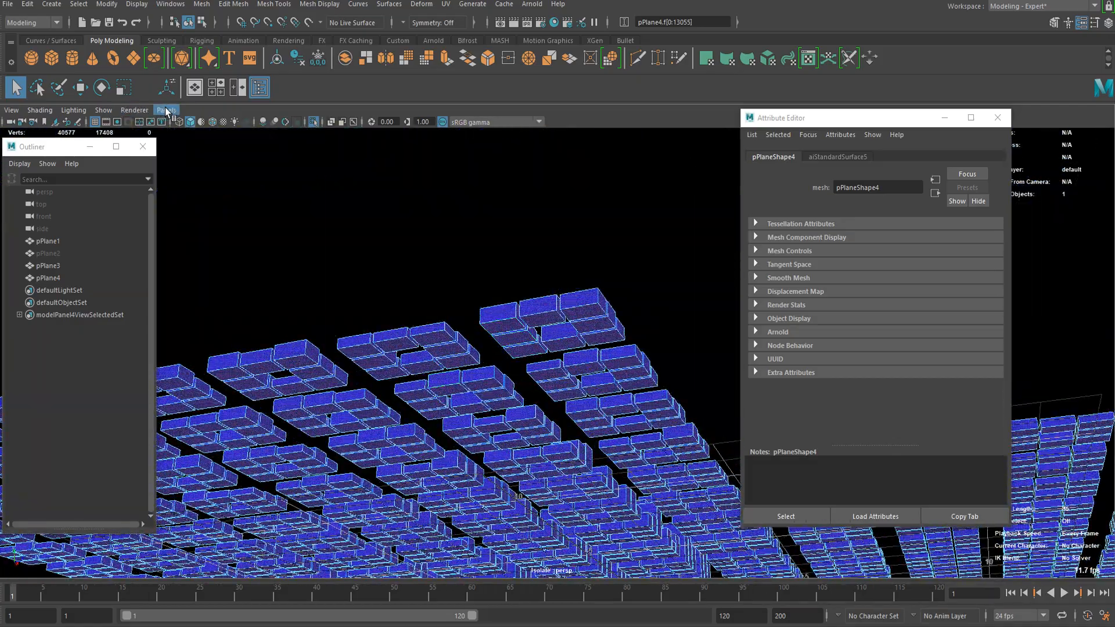
# - Show the front orthographic view full size with the whole skyline and close the Attribute Editor and the Outliner
pyautogui.click(165, 111)
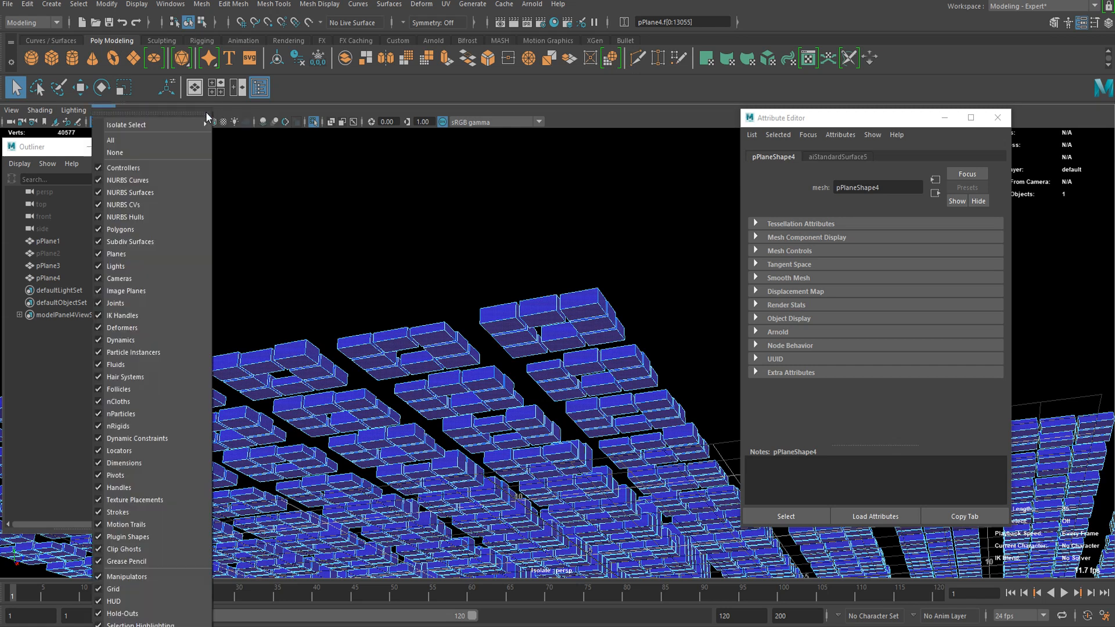
pyautogui.click(409, 220)
pyautogui.press('space')
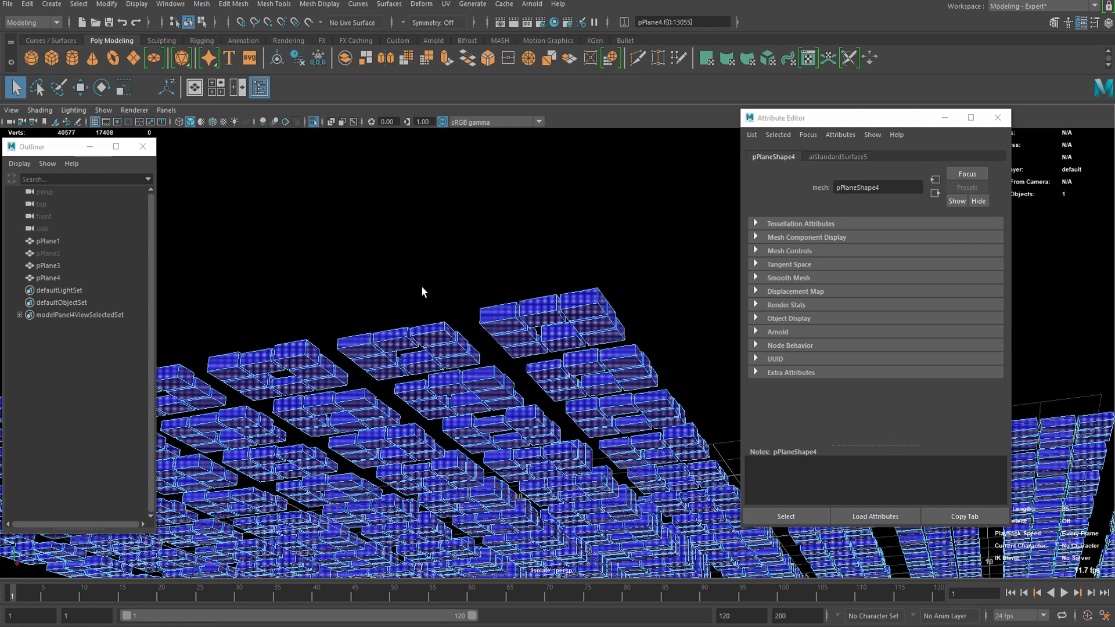
pyautogui.press('space')
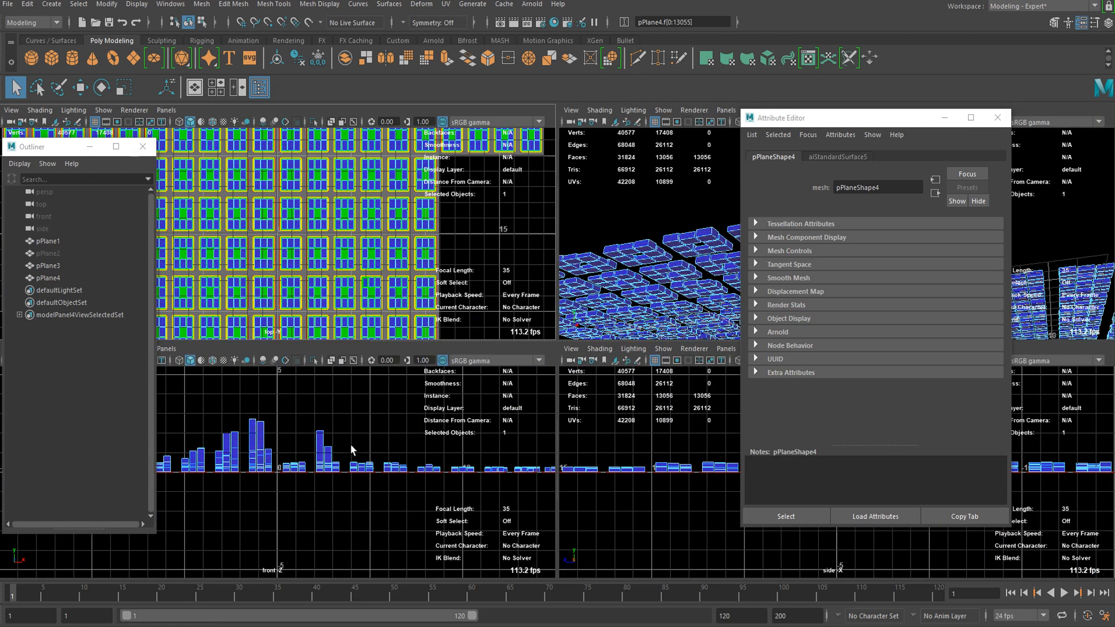
pyautogui.press('space')
pyautogui.scroll(-5, 395, 425)
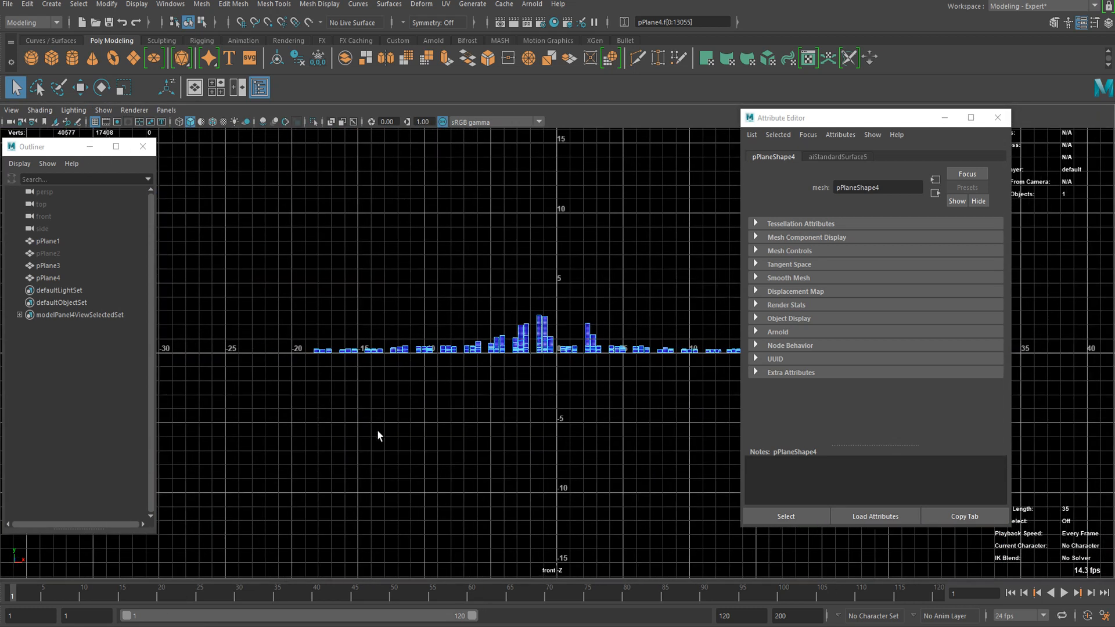
pyautogui.click(1004, 118)
pyautogui.click(143, 146)
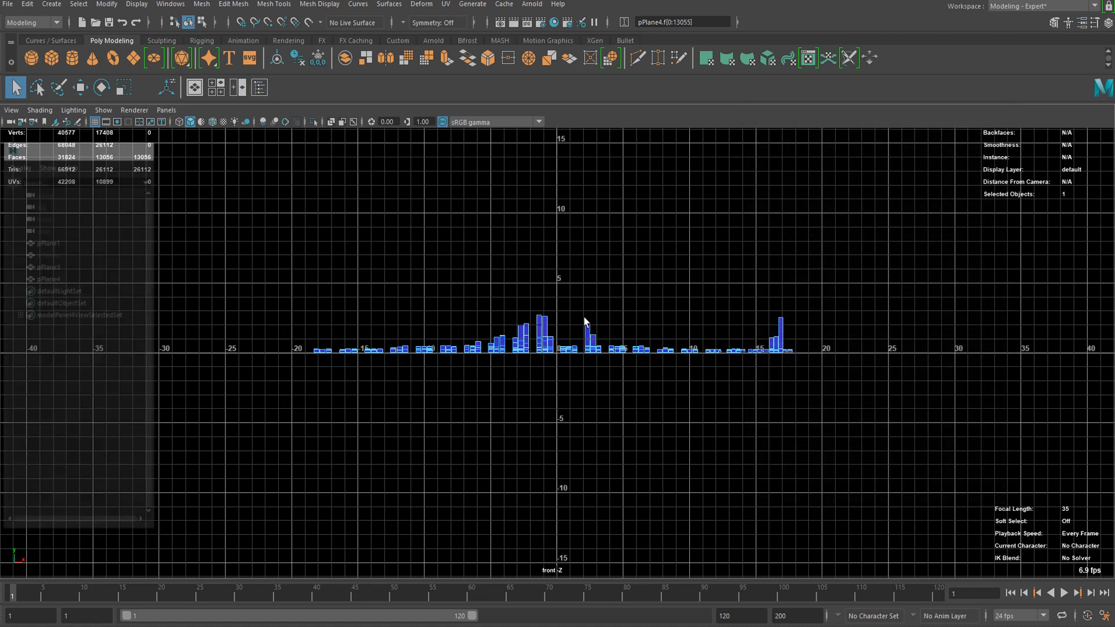
# - Reduce the face selection to the hidden bottom faces of all buildings and delete them
pyautogui.scroll(6, 639, 343)
pyautogui.scroll(-3, 653, 366)
pyautogui.moveTo(38, 256); pyautogui.dragTo(1068, 543)
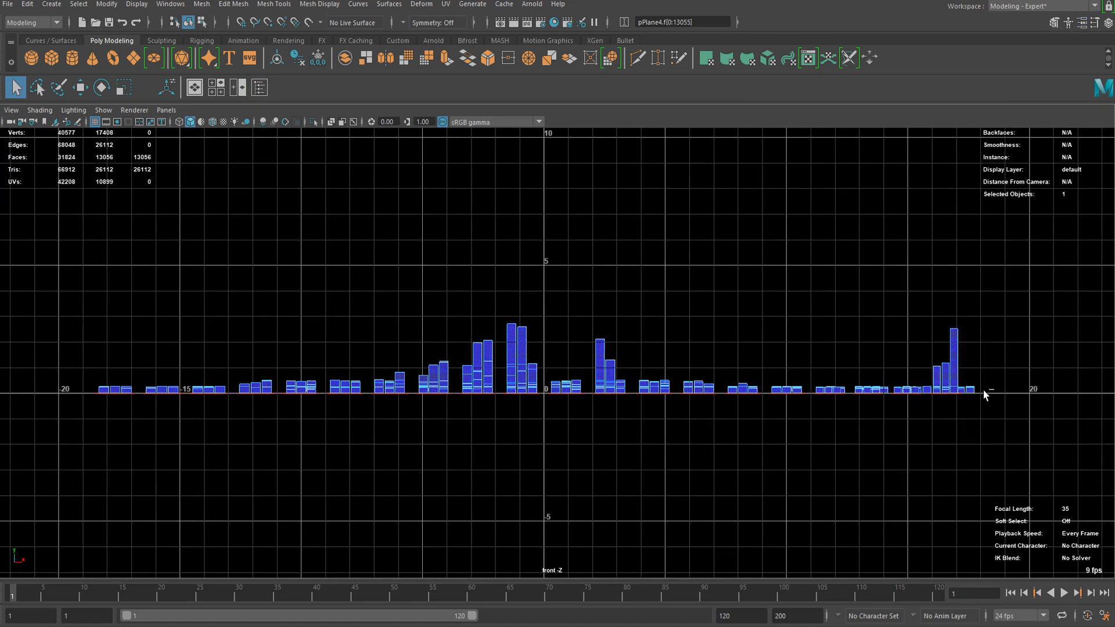
pyautogui.moveTo(1012, 268); pyautogui.dragTo(2, 394)
pyautogui.press('space')
pyautogui.press('space')
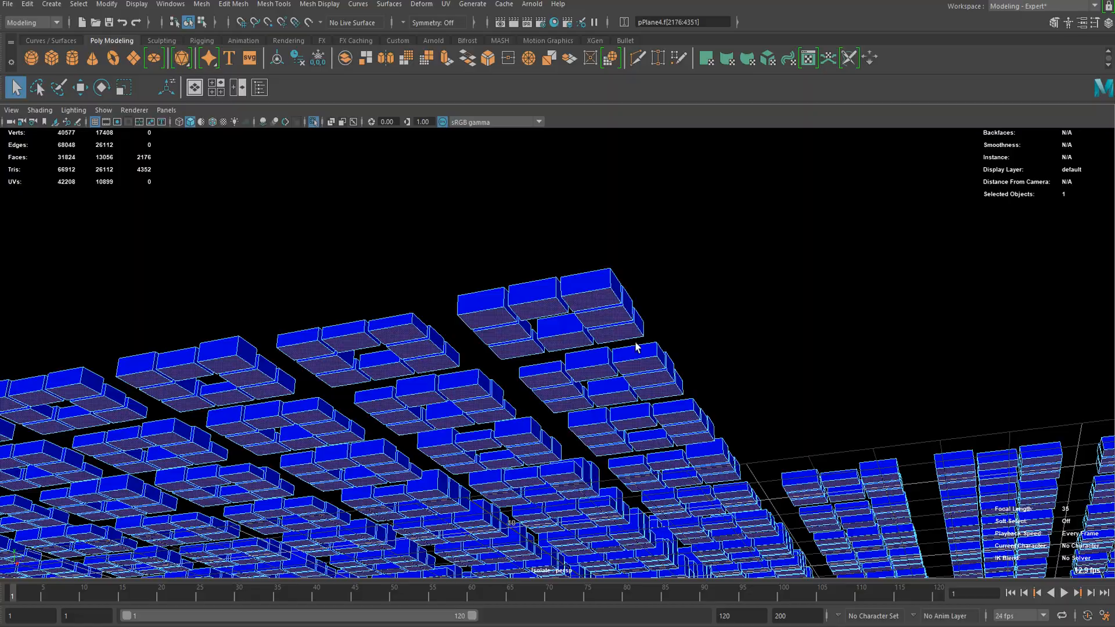
pyautogui.scroll(6, 639, 331)
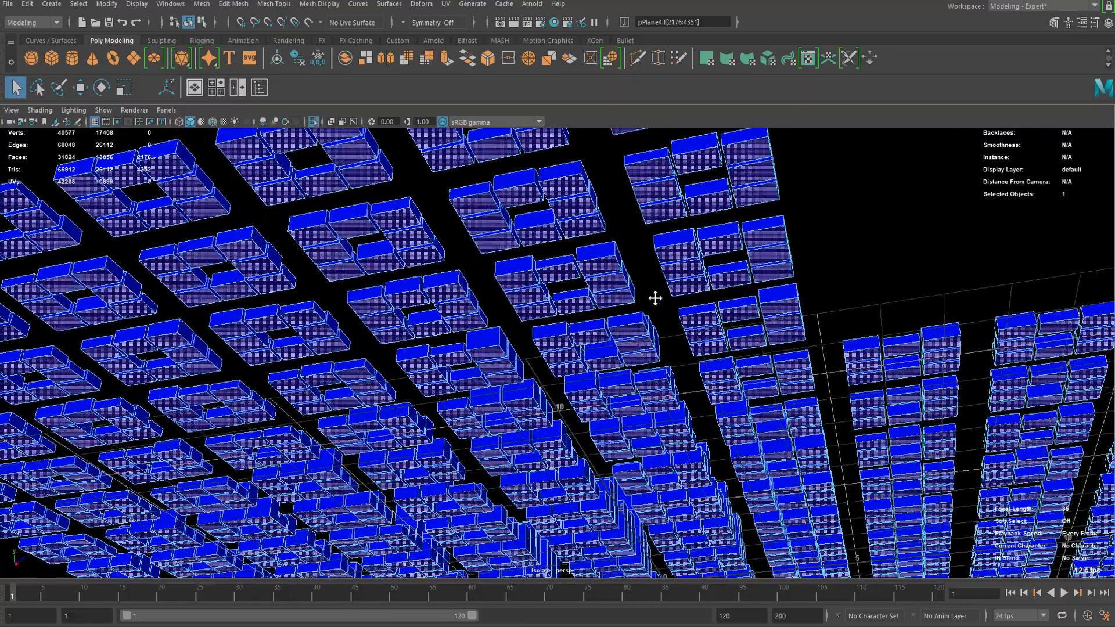
pyautogui.keyDown('alt'); pyautogui.moveTo(655, 298); pyautogui.dragTo(515, 413); pyautogui.keyUp('alt')
pyautogui.press('Delete')
pyautogui.keyDown('alt'); pyautogui.moveTo(515, 413); pyautogui.dragTo(538, 304, button='middle'); pyautogui.keyUp('alt')
pyautogui.scroll(-6, 538, 304)
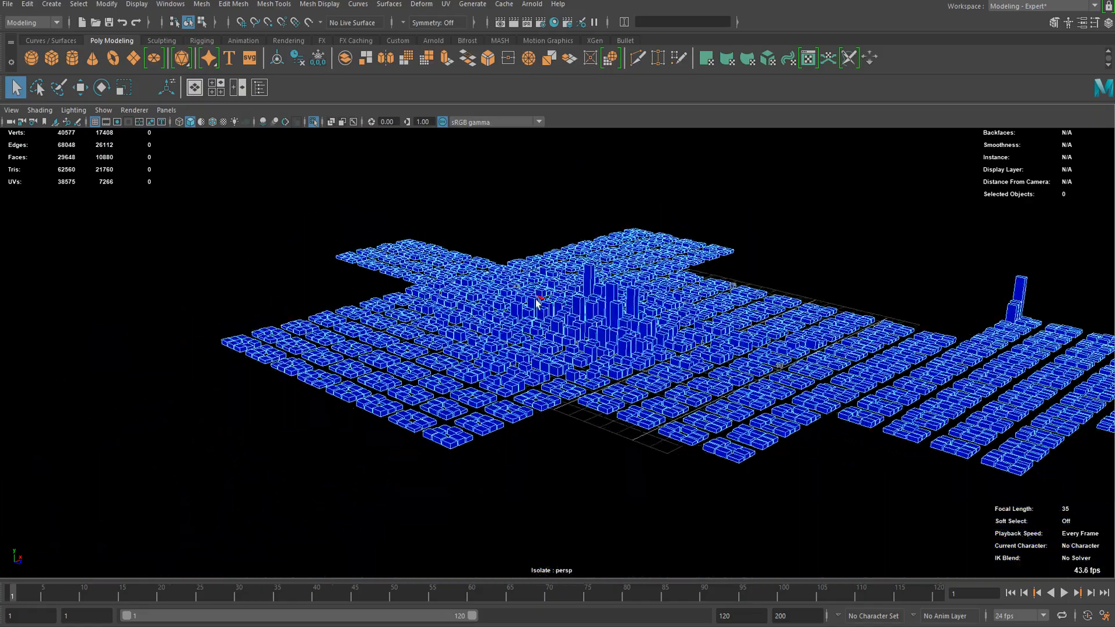
# - Select all remaining building faces and shrink the selection to only the roof faces
pyautogui.moveTo(334, 234); pyautogui.dragTo(1059, 522)
pyautogui.scroll(10, 760, 323)
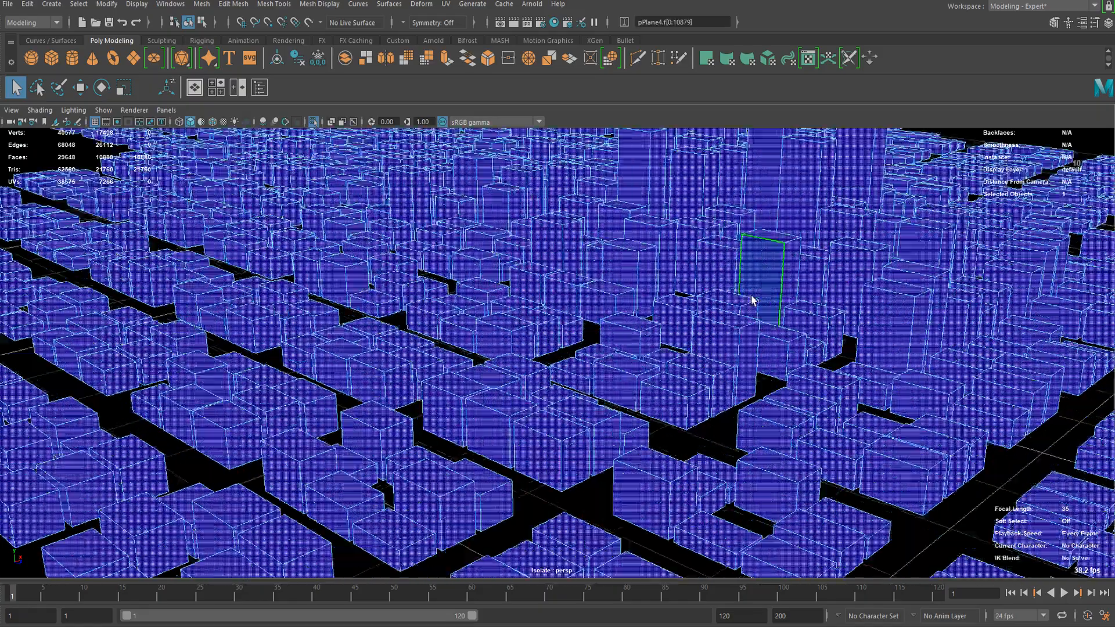
pyautogui.hotkey('shift', ',')
pyautogui.keyDown('alt'); pyautogui.moveTo(796, 340); pyautogui.dragTo(559, 348); pyautogui.keyUp('alt')
pyautogui.scroll(6, 528, 327)
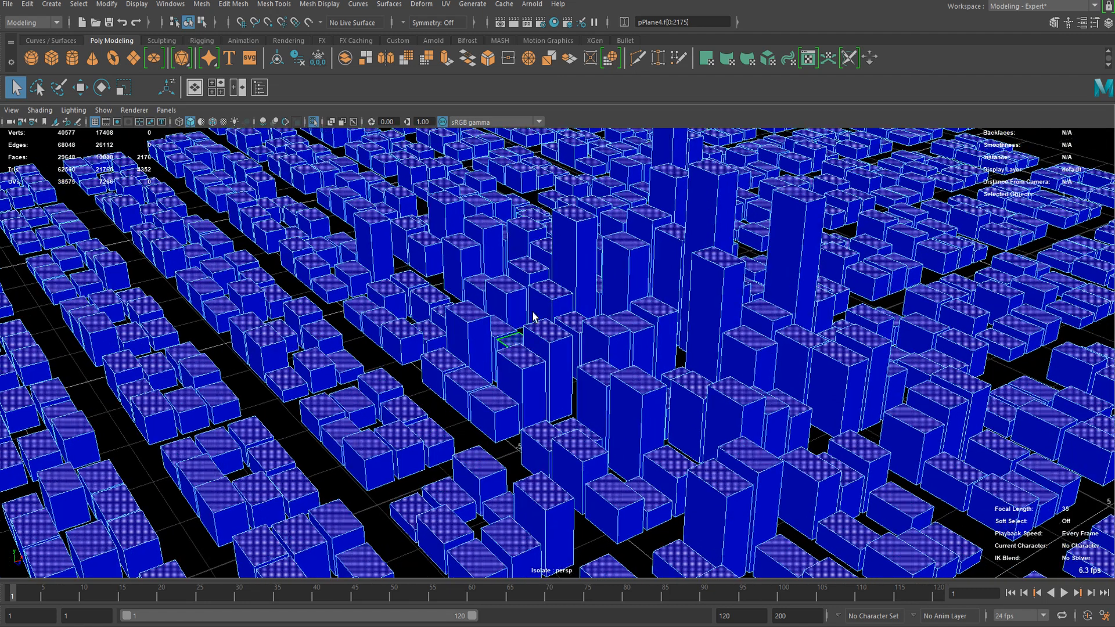
# - Assign a new aiStandardSurface material to the roof faces and set its base color to magenta
pyautogui.moveTo(530, 316); pyautogui.dragTo(515, 610, button='right')
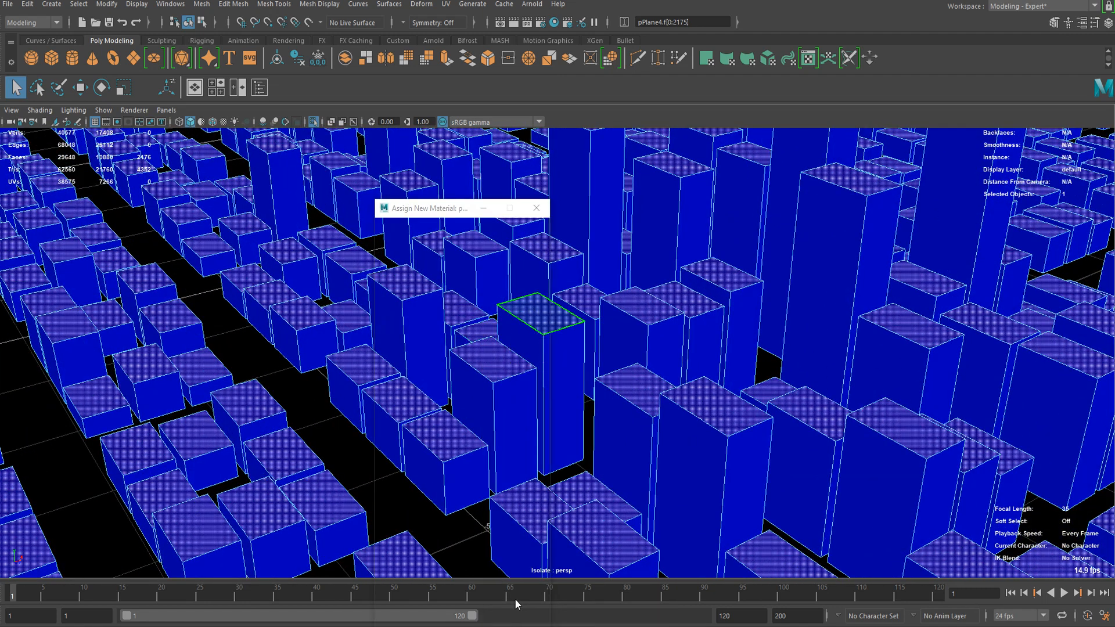
pyautogui.click(405, 308)
pyautogui.click(491, 419)
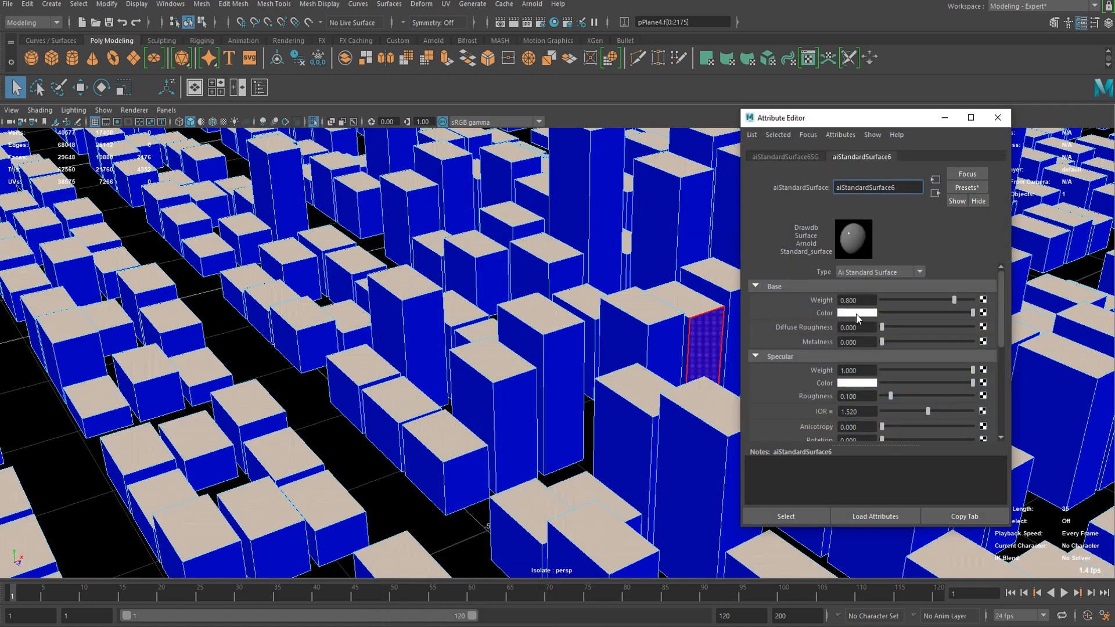
pyautogui.click(859, 314)
pyautogui.click(877, 282)
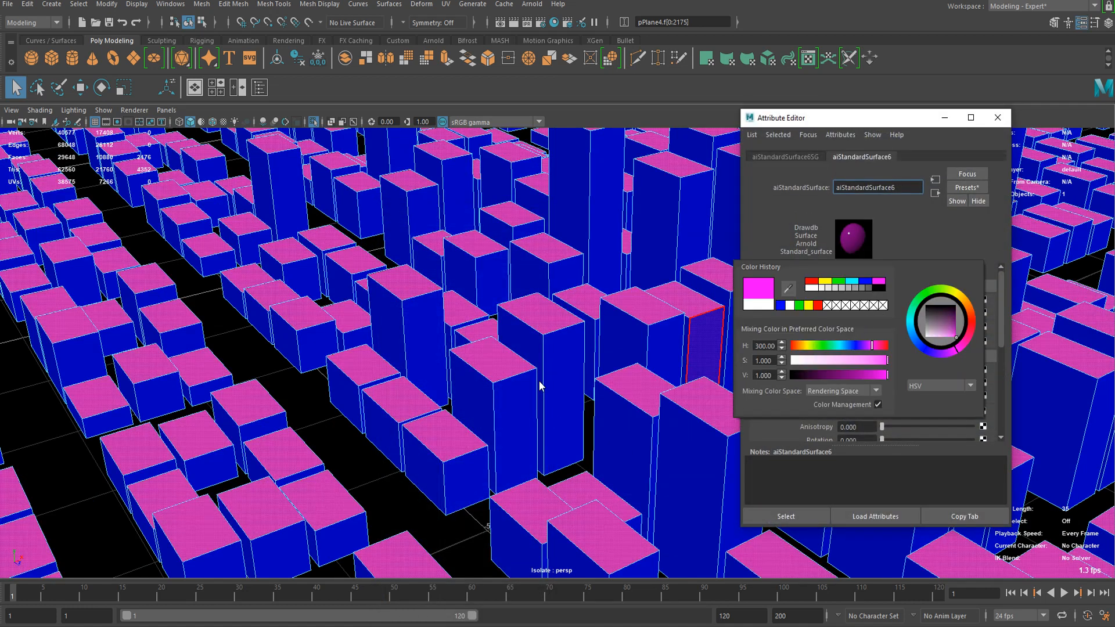
pyautogui.scroll(-3, 416, 385)
pyautogui.scroll(5, 483, 356)
pyautogui.write('q')
pyautogui.scroll(-4, 515, 383)
pyautogui.keyDown('alt'); pyautogui.moveTo(516, 384); pyautogui.dragTo(379, 399, button='middle'); pyautogui.keyUp('alt')
pyautogui.scroll(4, 379, 398)
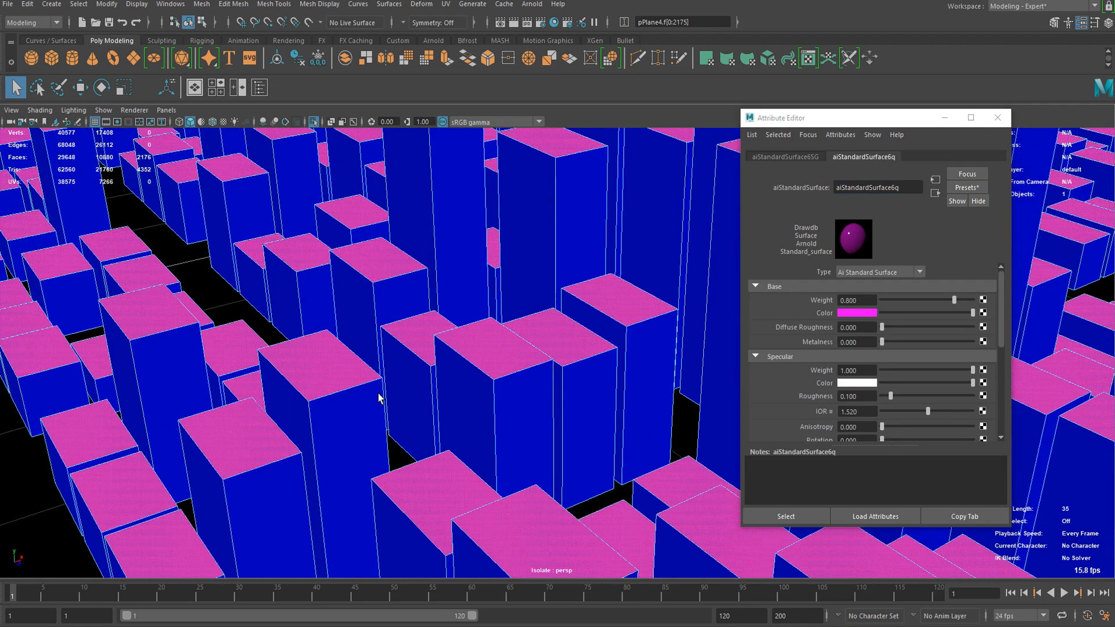
# - Extrude all roof faces inward with an offset of about 0.012 to form a thin border
pyautogui.scroll(3, 381, 396)
pyautogui.moveTo(388, 386)
pyautogui.keyDown('alt'); pyautogui.mouseDown()
pyautogui.moveTo(449, 366)
pyautogui.moveTo(496, 314)
pyautogui.moveTo(388, 381)
pyautogui.mouseUp(); pyautogui.keyUp('alt')
pyautogui.keyDown('alt'); pyautogui.moveTo(389, 380); pyautogui.dragTo(428, 344, button='middle'); pyautogui.keyUp('alt')
pyautogui.scroll(3, 441, 345)
pyautogui.hotkey('ctrl', 'e')
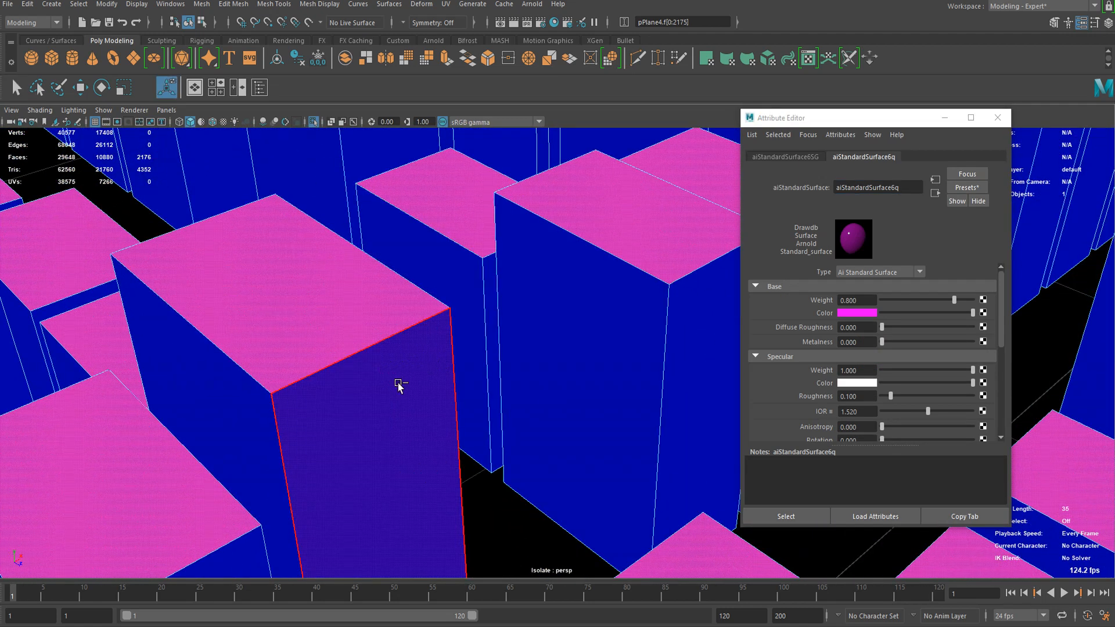
pyautogui.moveTo(581, 418); pyautogui.dragTo(628, 416, button='middle')
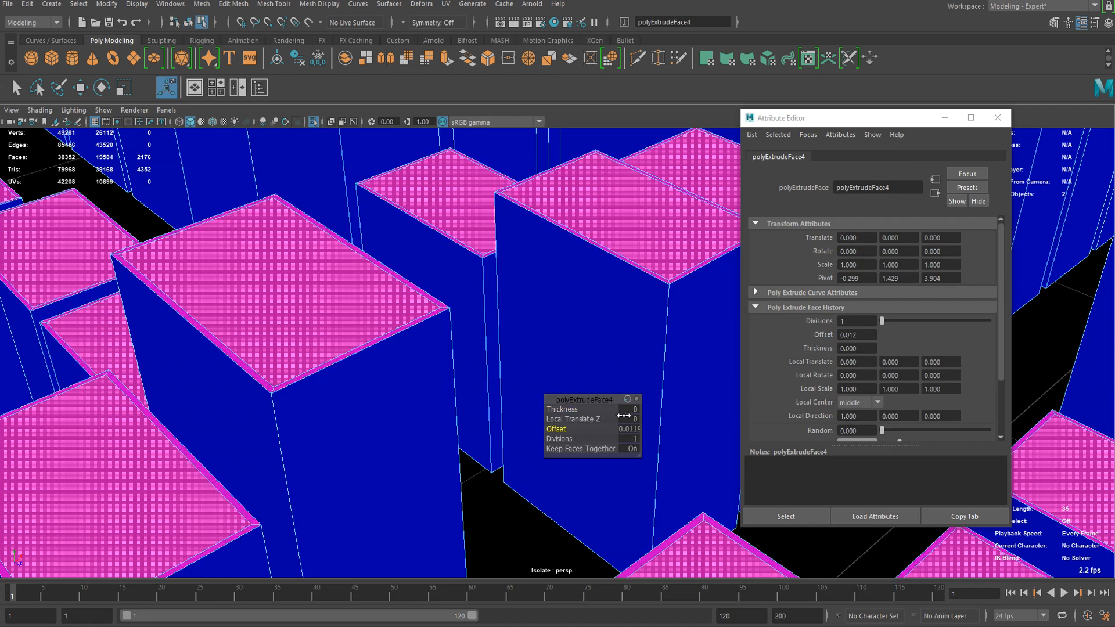
# - Extrude the inset roof faces down with a thickness of about -0.012 to leave raised parapets
pyautogui.hotkey('ctrl', 'e')
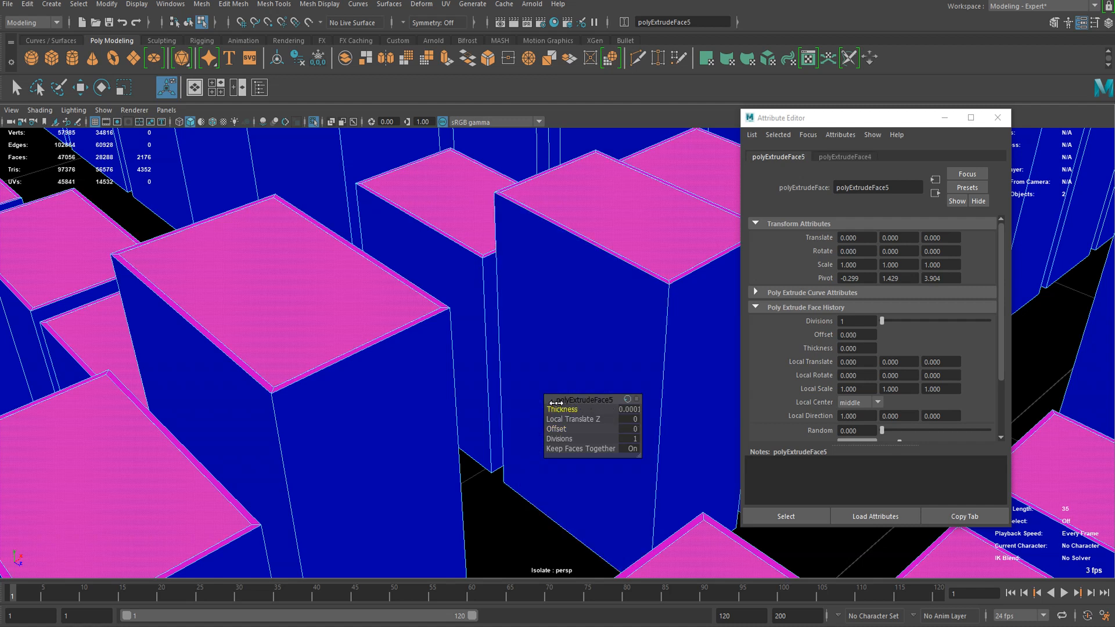
pyautogui.moveTo(550, 403); pyautogui.dragTo(497, 405, button='middle')
pyautogui.press('q')
# - Return to object mode, clear the selection and turn off isolation to show the streets and sidewalks again
pyautogui.rightClick(306, 285)
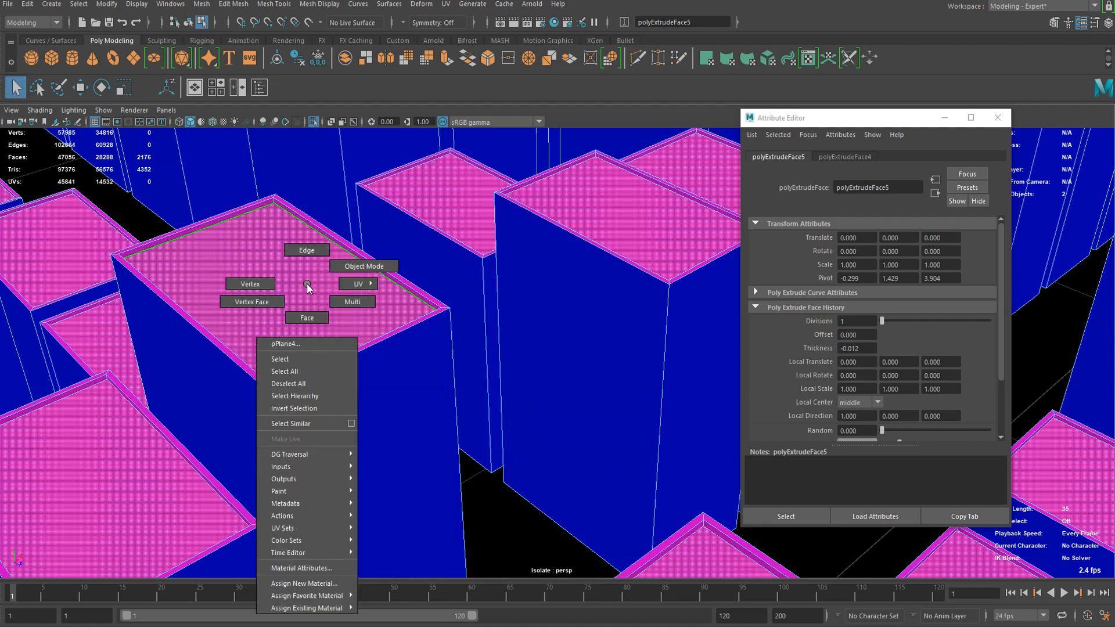
pyautogui.moveTo(308, 284); pyautogui.dragTo(345, 241, button='right')
pyautogui.scroll(-5, 439, 354)
pyautogui.click(507, 462)
pyautogui.keyDown('alt'); pyautogui.moveTo(508, 462); pyautogui.dragTo(515, 393, button='right'); pyautogui.keyUp('alt')
pyautogui.keyDown('alt'); pyautogui.moveTo(515, 393); pyautogui.dragTo(284, 178); pyautogui.keyUp('alt')
pyautogui.click(313, 123)
# - Examine the complete city with its magenta parapet roofs from several angles and distances
pyautogui.keyDown('alt'); pyautogui.moveTo(504, 361); pyautogui.dragTo(388, 374, button='right'); pyautogui.keyUp('alt')
pyautogui.keyDown('alt'); pyautogui.moveTo(388, 373); pyautogui.dragTo(300, 247); pyautogui.keyUp('alt')
pyautogui.keyDown('alt'); pyautogui.moveTo(455, 352); pyautogui.dragTo(524, 380, button='right'); pyautogui.keyUp('alt')
pyautogui.keyDown('alt'); pyautogui.moveTo(524, 382); pyautogui.dragTo(355, 273); pyautogui.keyUp('alt')
pyautogui.keyDown('alt'); pyautogui.moveTo(354, 273); pyautogui.dragTo(462, 308, button='right'); pyautogui.keyUp('alt')
pyautogui.keyDown('alt'); pyautogui.moveTo(478, 357); pyautogui.dragTo(419, 329); pyautogui.keyUp('alt')
pyautogui.keyDown('alt'); pyautogui.moveTo(418, 328); pyautogui.dragTo(372, 343, button='right'); pyautogui.keyUp('alt')
pyautogui.keyDown('alt'); pyautogui.moveTo(401, 372); pyautogui.dragTo(403, 341); pyautogui.keyUp('alt')
pyautogui.keyDown('alt'); pyautogui.moveTo(403, 341); pyautogui.dragTo(366, 348, button='right'); pyautogui.keyUp('alt')
pyautogui.keyDown('alt'); pyautogui.moveTo(513, 381); pyautogui.dragTo(558, 372, button='right'); pyautogui.keyUp('alt')
pyautogui.keyDown('alt'); pyautogui.moveTo(482, 278); pyautogui.dragTo(455, 340); pyautogui.keyUp('alt')
pyautogui.keyDown('alt'); pyautogui.moveTo(455, 340); pyautogui.dragTo(354, 398, button='right'); pyautogui.keyUp('alt')
pyautogui.keyDown('alt'); pyautogui.moveTo(485, 375); pyautogui.dragTo(371, 352); pyautogui.keyUp('alt')
pyautogui.keyDown('alt'); pyautogui.moveTo(372, 352); pyautogui.dragTo(474, 354, button='right'); pyautogui.keyUp('alt')
pyautogui.keyDown('alt'); pyautogui.moveTo(473, 354); pyautogui.dragTo(371, 366); pyautogui.keyUp('alt')
pyautogui.keyDown('alt'); pyautogui.moveTo(371, 366); pyautogui.dragTo(468, 372, button='middle'); pyautogui.keyUp('alt')
# - Select all city meshes, show the Outliner, group the meshes and expand the group
pyautogui.scroll(-12, 394, 326)
pyautogui.moveTo(283, 225); pyautogui.dragTo(945, 542)
pyautogui.scroll(6, 660, 421)
pyautogui.keyDown('alt'); pyautogui.moveTo(660, 421); pyautogui.dragTo(565, 439, button='middle'); pyautogui.keyUp('alt')
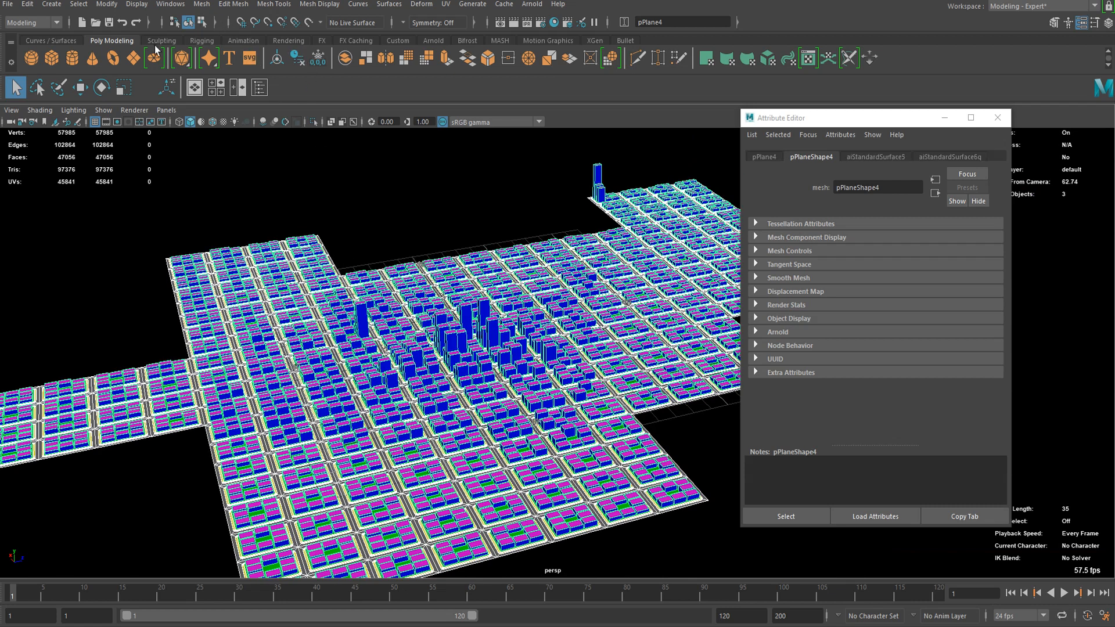
pyautogui.click(259, 88)
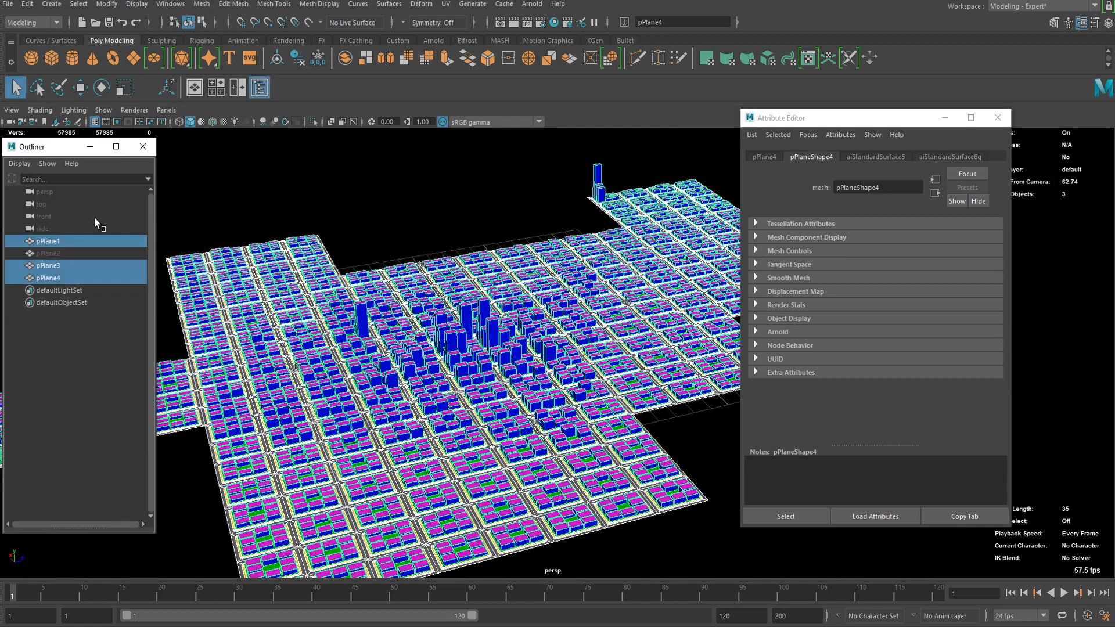
pyautogui.hotkey('ctrl', 'g')
pyautogui.click(19, 254)
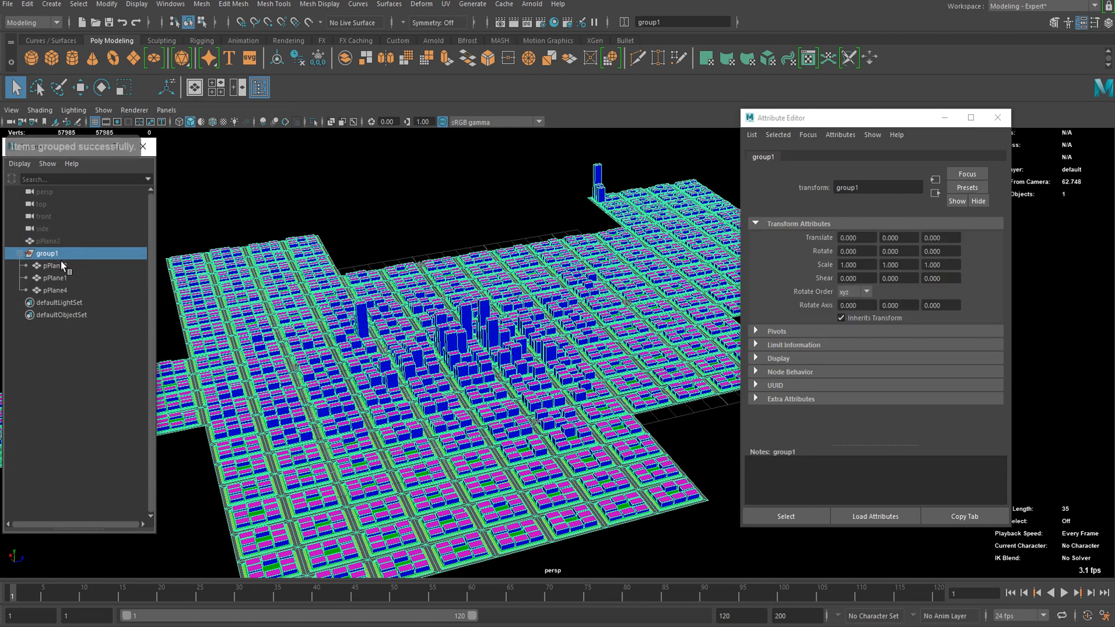
# - Apply automatic UV mapping to the three plane meshes inside the group and deselect everything in object mode
pyautogui.click(64, 266)
pyautogui.keyDown('shift'); pyautogui.click(58, 290); pyautogui.keyUp('shift')
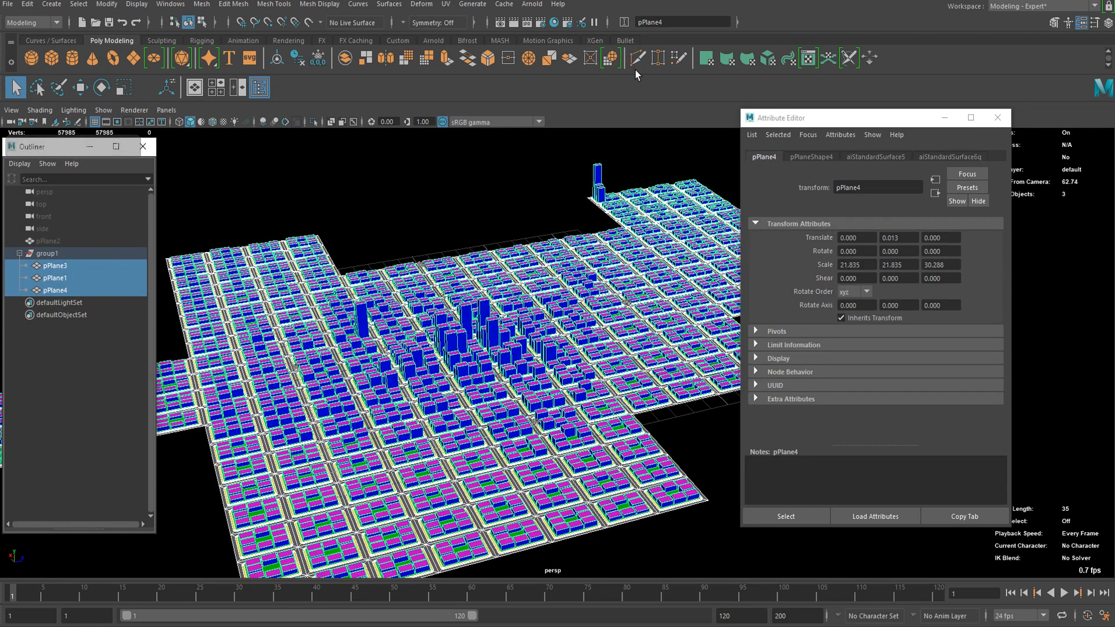
pyautogui.click(769, 61)
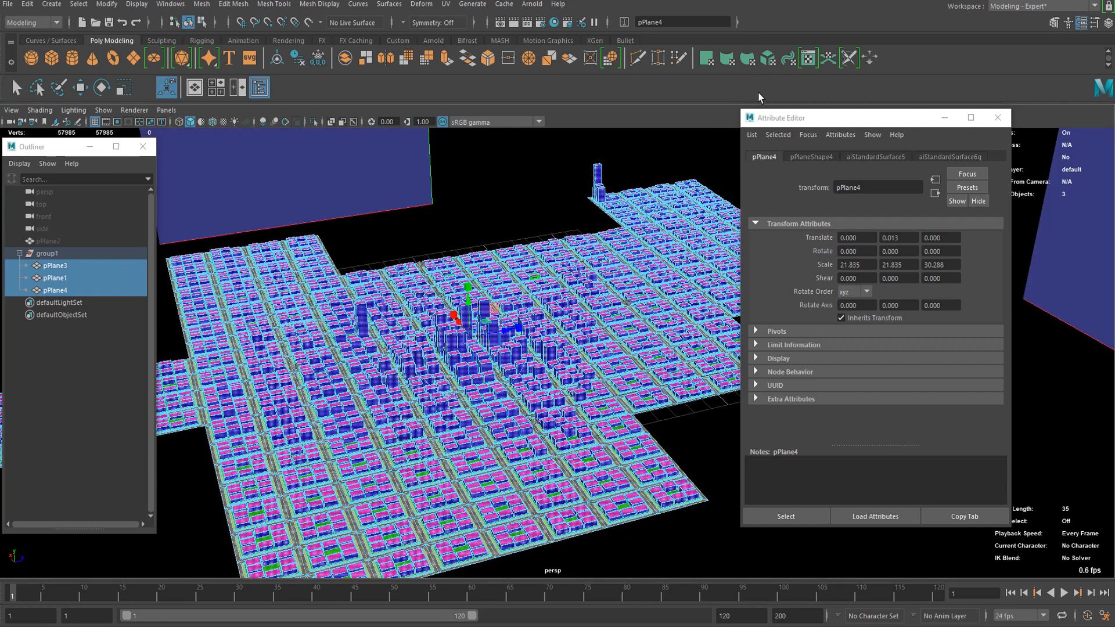
pyautogui.scroll(5, 401, 305)
pyautogui.moveTo(400, 305); pyautogui.dragTo(433, 228, button='right')
pyautogui.click(311, 177)
# - Examine the downtown towers and surrounding blocks of the finished city from different angles
pyautogui.keyDown('alt'); pyautogui.moveTo(371, 249); pyautogui.dragTo(403, 231); pyautogui.keyUp('alt')
pyautogui.keyDown('alt'); pyautogui.moveTo(409, 308); pyautogui.dragTo(517, 228, button='middle'); pyautogui.keyUp('alt')
pyautogui.keyDown('alt'); pyautogui.moveTo(514, 227); pyautogui.dragTo(458, 287); pyautogui.keyUp('alt')
pyautogui.keyDown('alt'); pyautogui.moveTo(486, 265); pyautogui.dragTo(472, 285, button='middle'); pyautogui.keyUp('alt')
pyautogui.scroll(6, 470, 288)
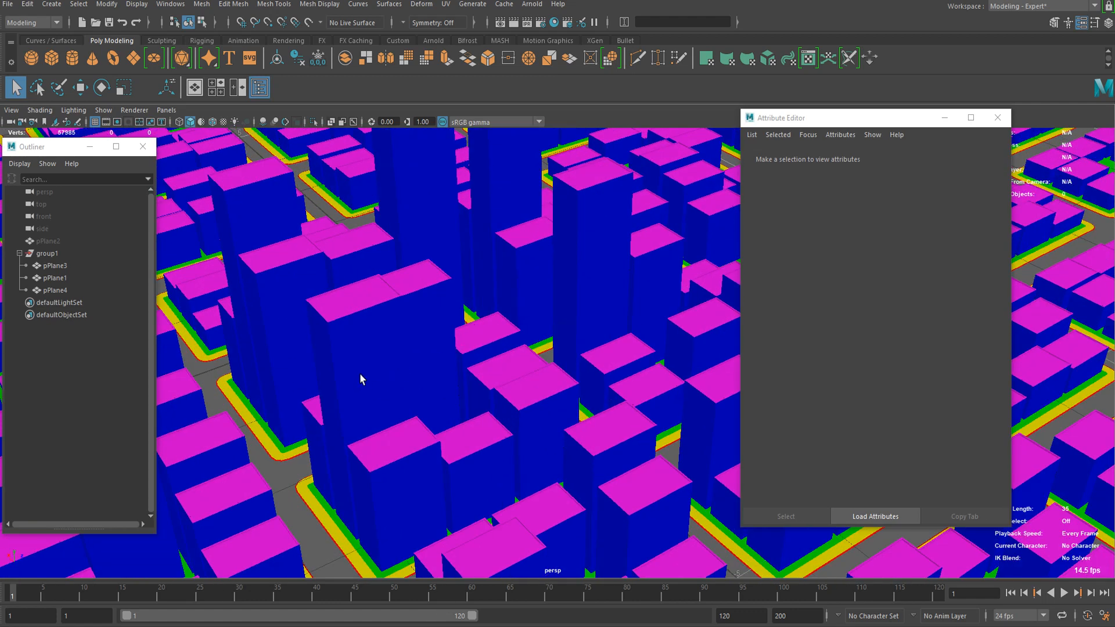
pyautogui.scroll(-6, 363, 383)
pyautogui.keyDown('alt'); pyautogui.moveTo(553, 379); pyautogui.dragTo(480, 368, button='right'); pyautogui.keyUp('alt')
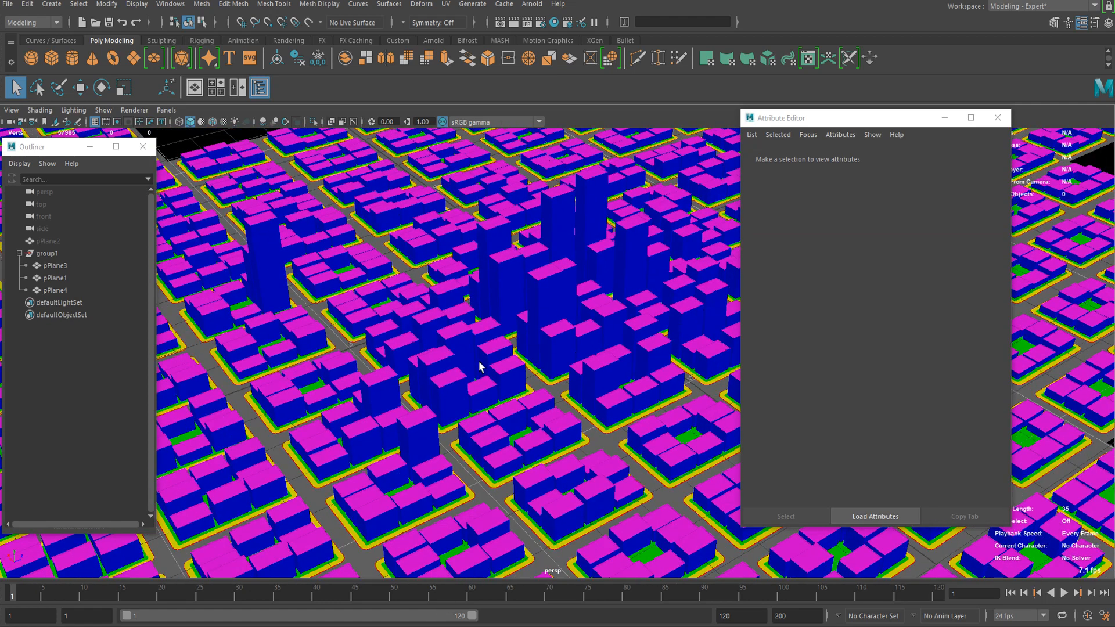
pyautogui.keyDown('alt'); pyautogui.moveTo(509, 315); pyautogui.dragTo(532, 303); pyautogui.keyUp('alt')
pyautogui.keyDown('alt'); pyautogui.moveTo(518, 340); pyautogui.dragTo(533, 331); pyautogui.keyUp('alt')
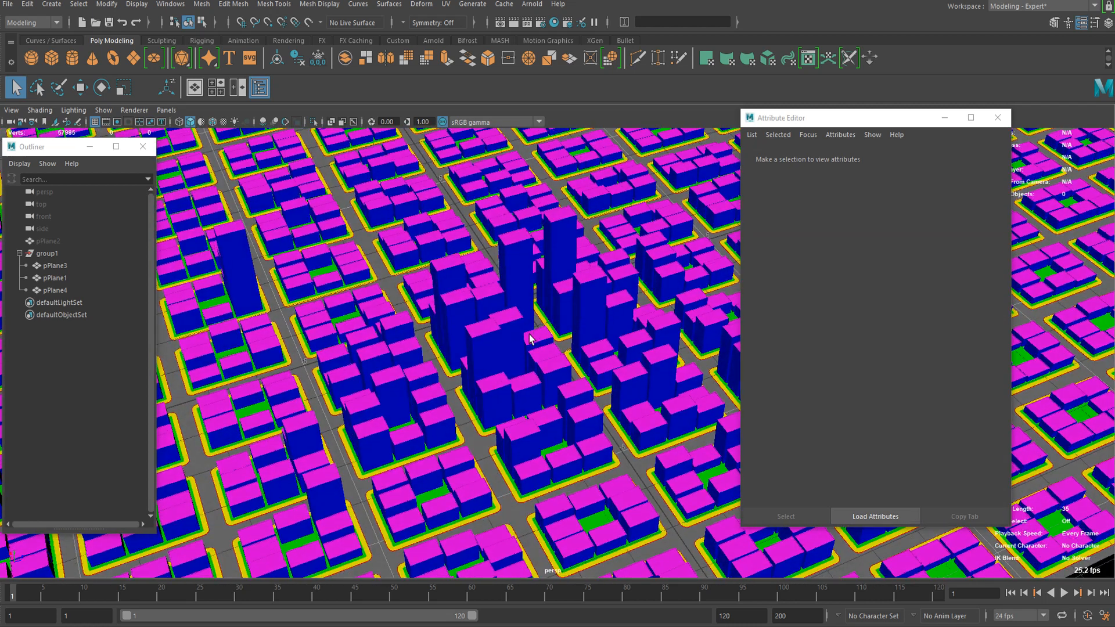
pyautogui.keyDown('alt'); pyautogui.moveTo(458, 348); pyautogui.dragTo(616, 347, button='right'); pyautogui.keyUp('alt')
pyautogui.keyDown('alt'); pyautogui.moveTo(616, 343); pyautogui.dragTo(564, 324); pyautogui.keyUp('alt')
pyautogui.keyDown('alt'); pyautogui.moveTo(564, 325); pyautogui.dragTo(552, 293, button='middle'); pyautogui.keyUp('alt')
pyautogui.keyDown('alt'); pyautogui.moveTo(553, 293); pyautogui.dragTo(507, 343); pyautogui.keyUp('alt')
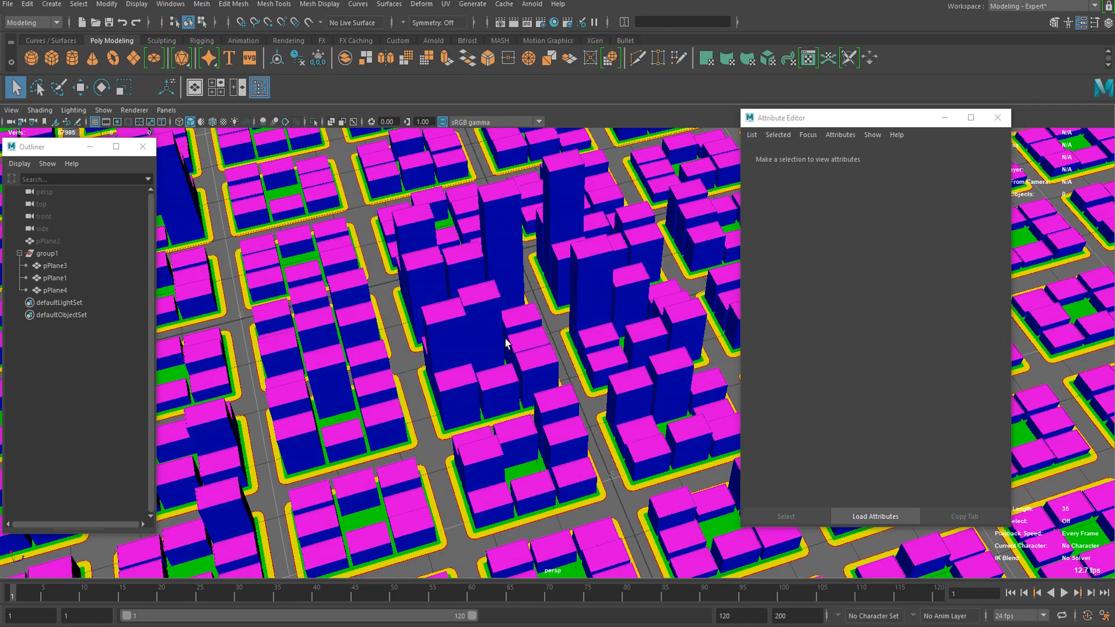
pyautogui.keyDown('alt'); pyautogui.moveTo(520, 290); pyautogui.dragTo(539, 326); pyautogui.keyUp('alt')
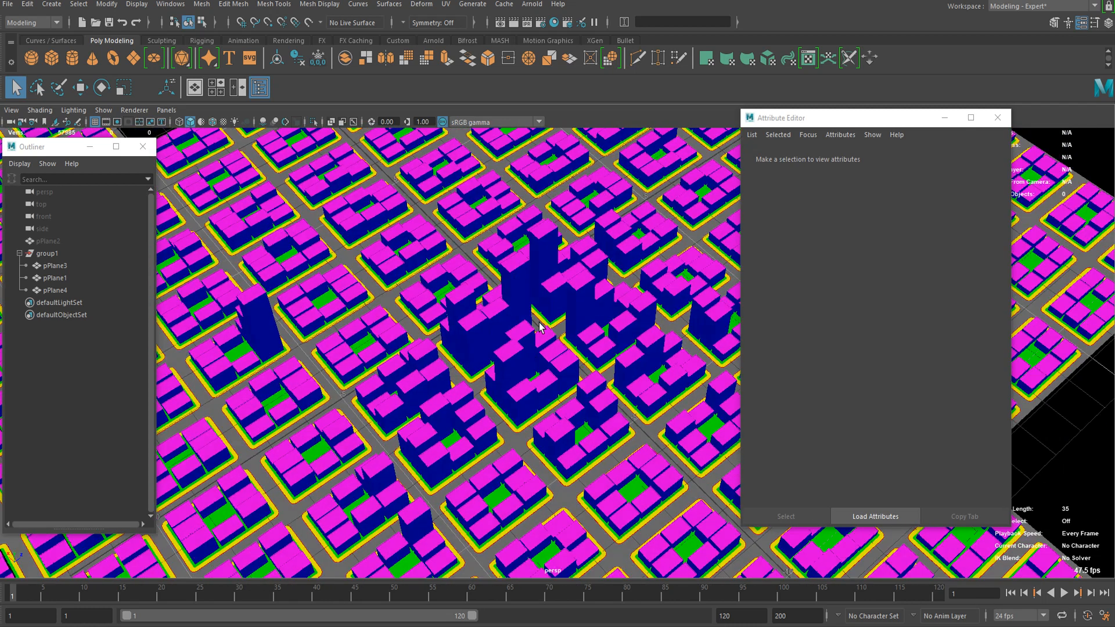